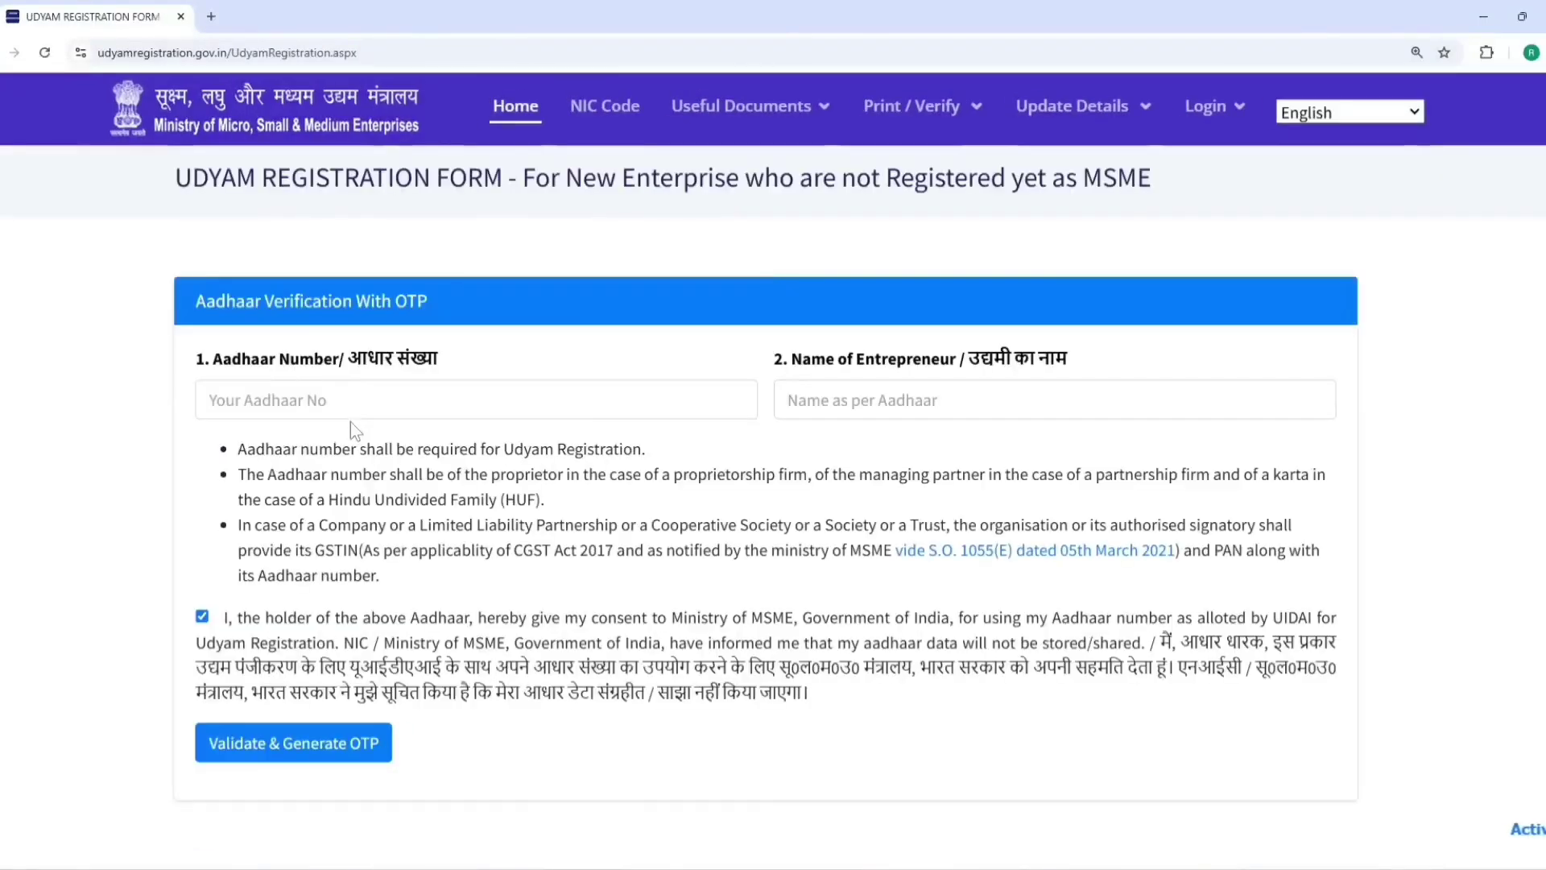
- Enter the entrepreneur's Aadhaar number and name, and complete the Aadhaar verification with the OTP code
click(371, 390)
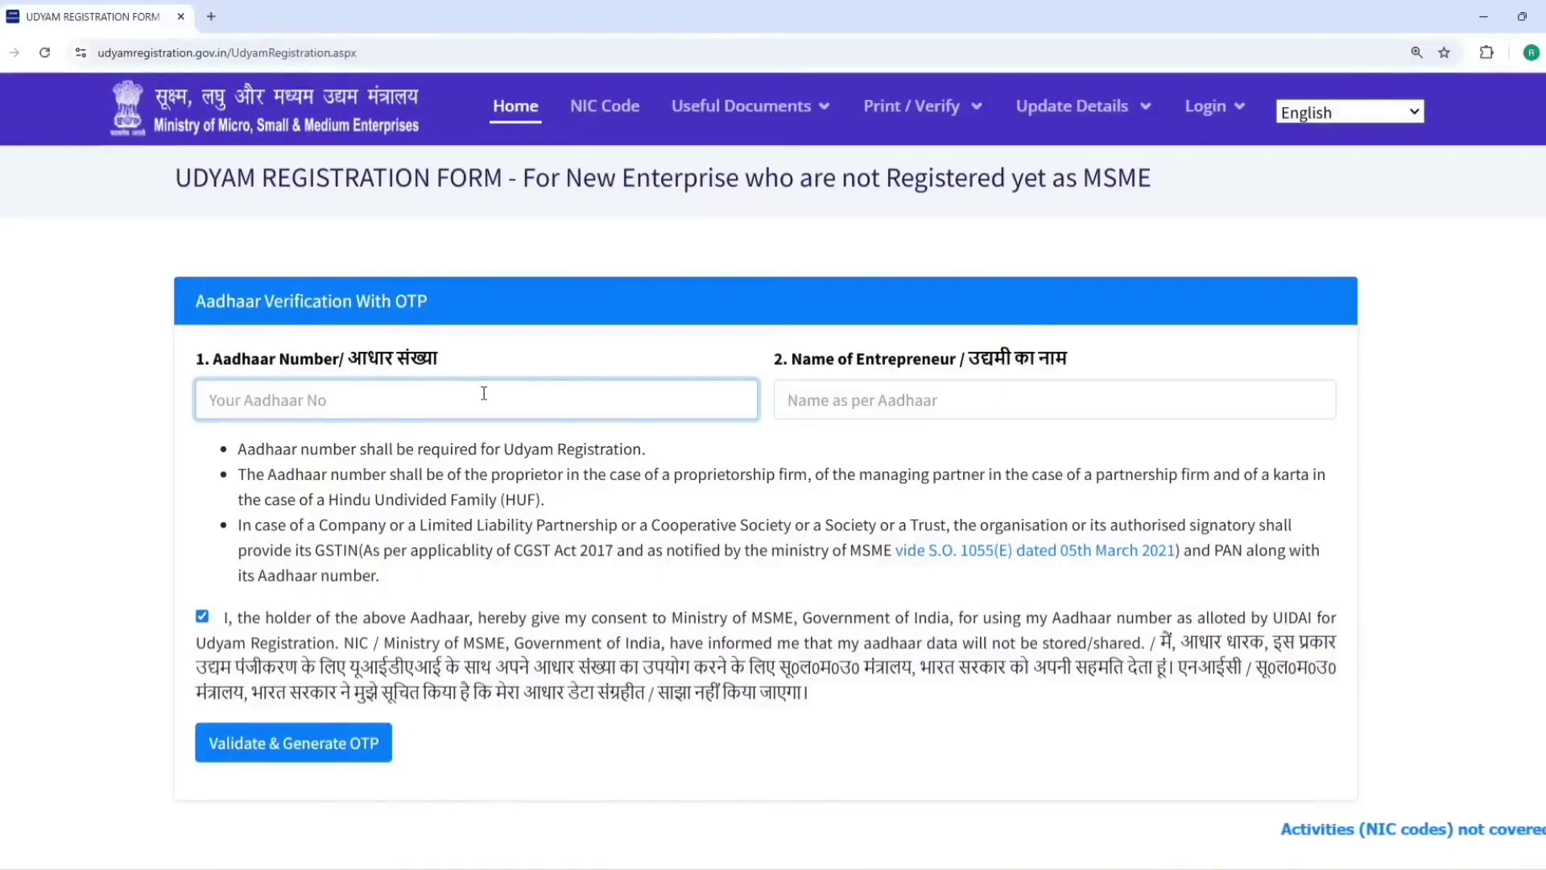
click(876, 402)
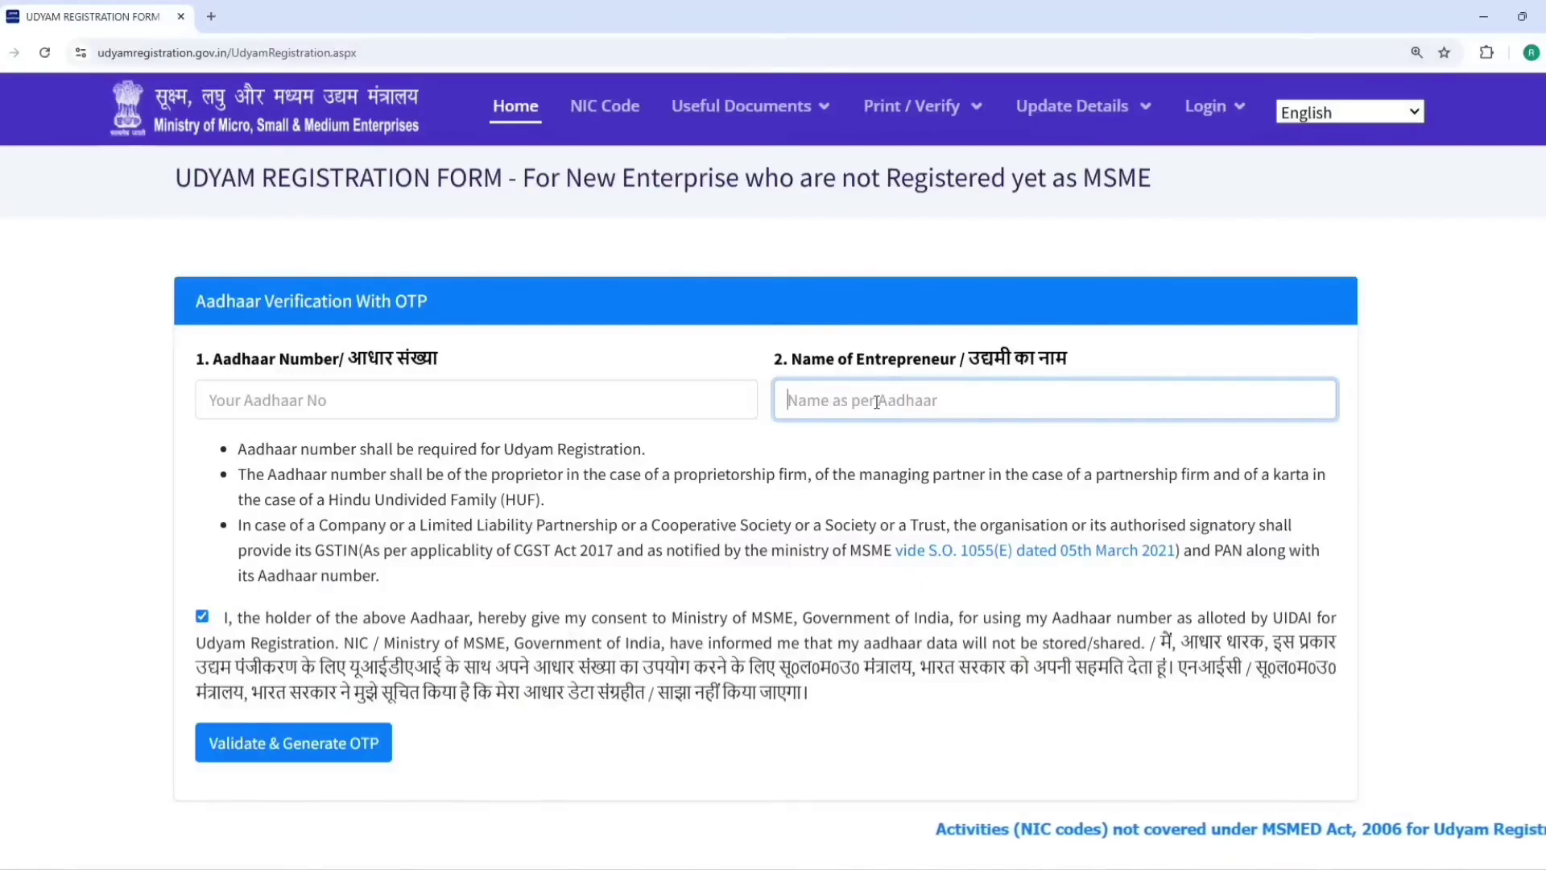
scroll(573, 357, down, 5)
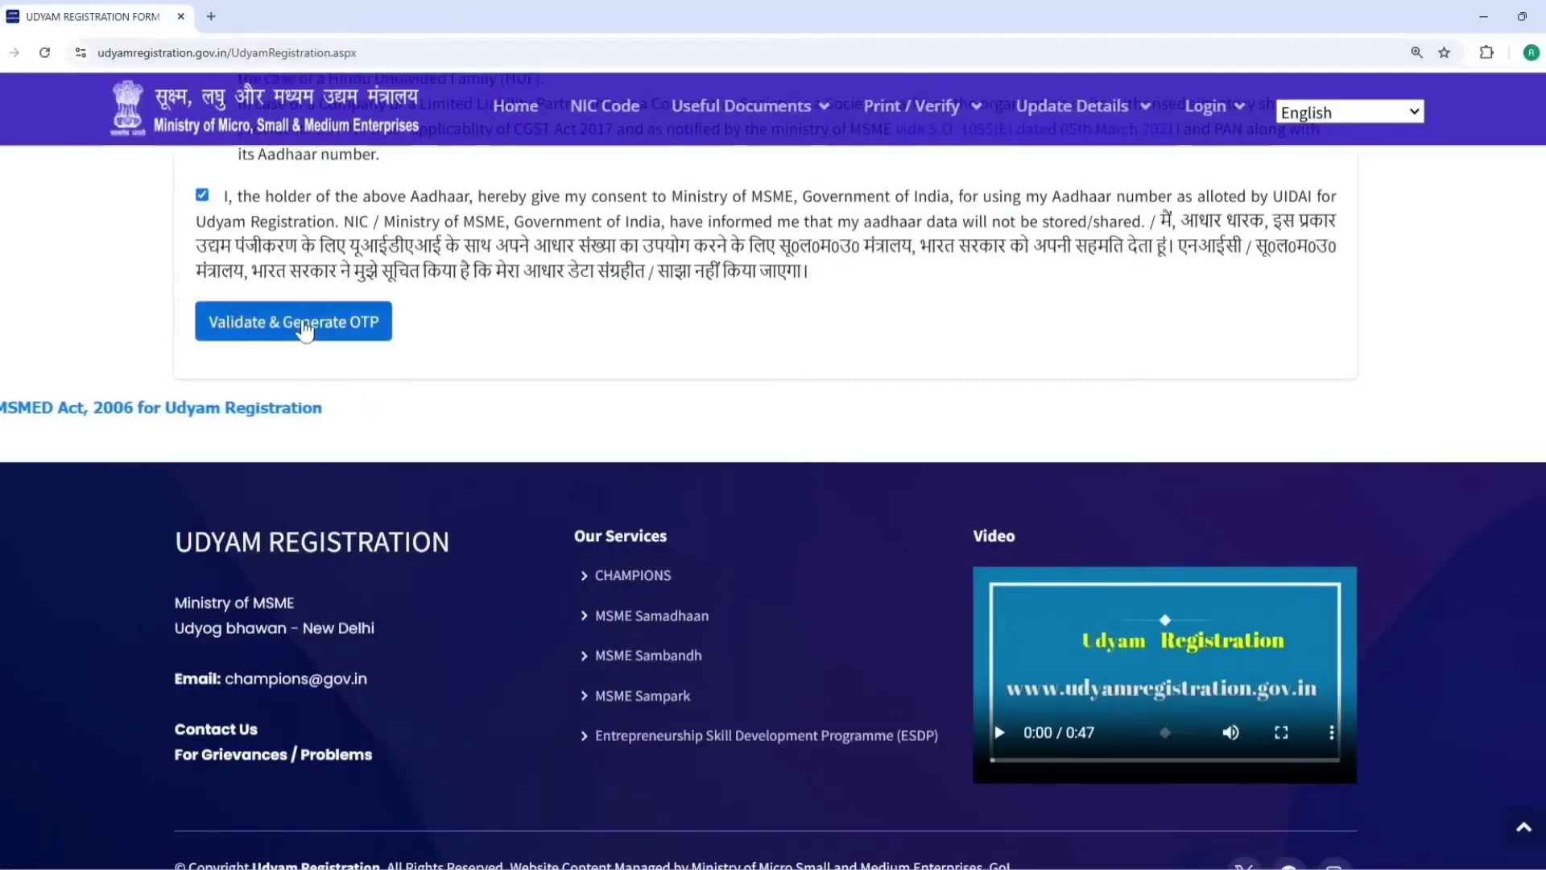
click(329, 333)
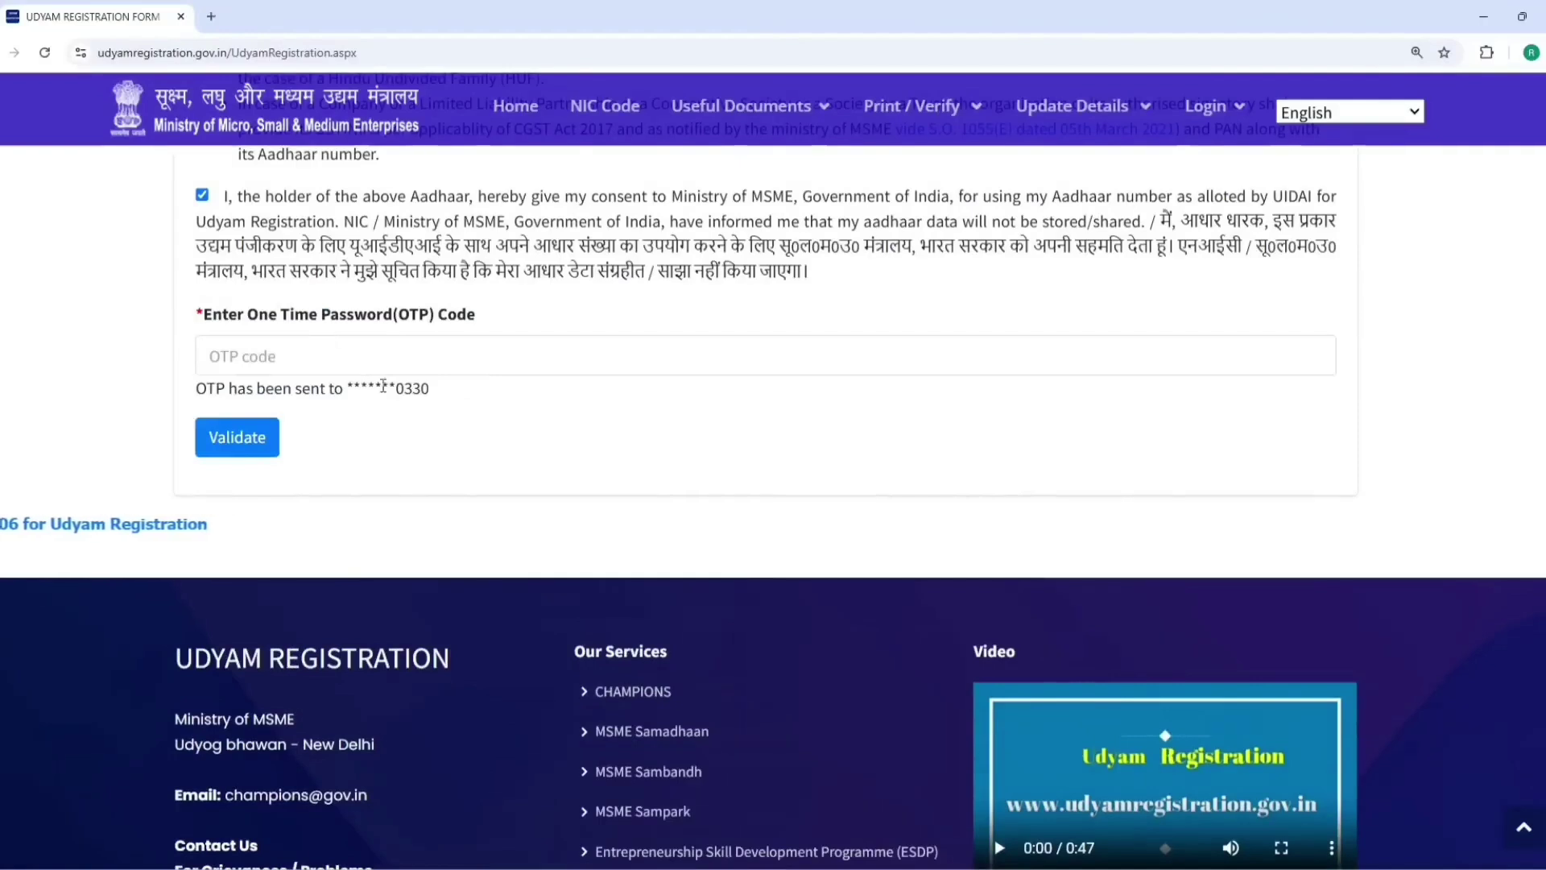
click(344, 361)
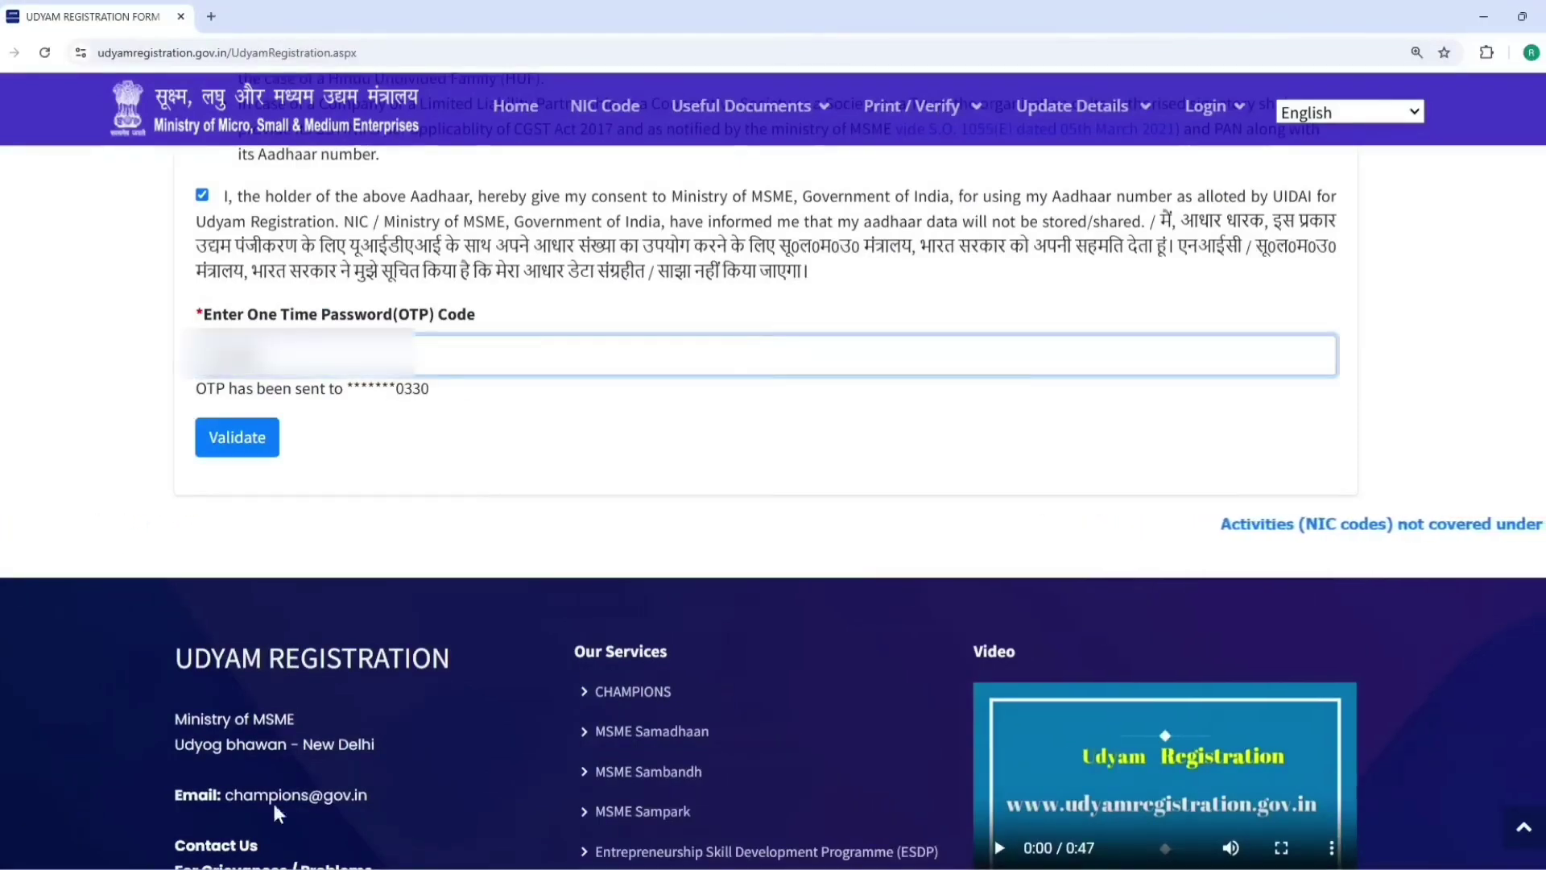
click(250, 451)
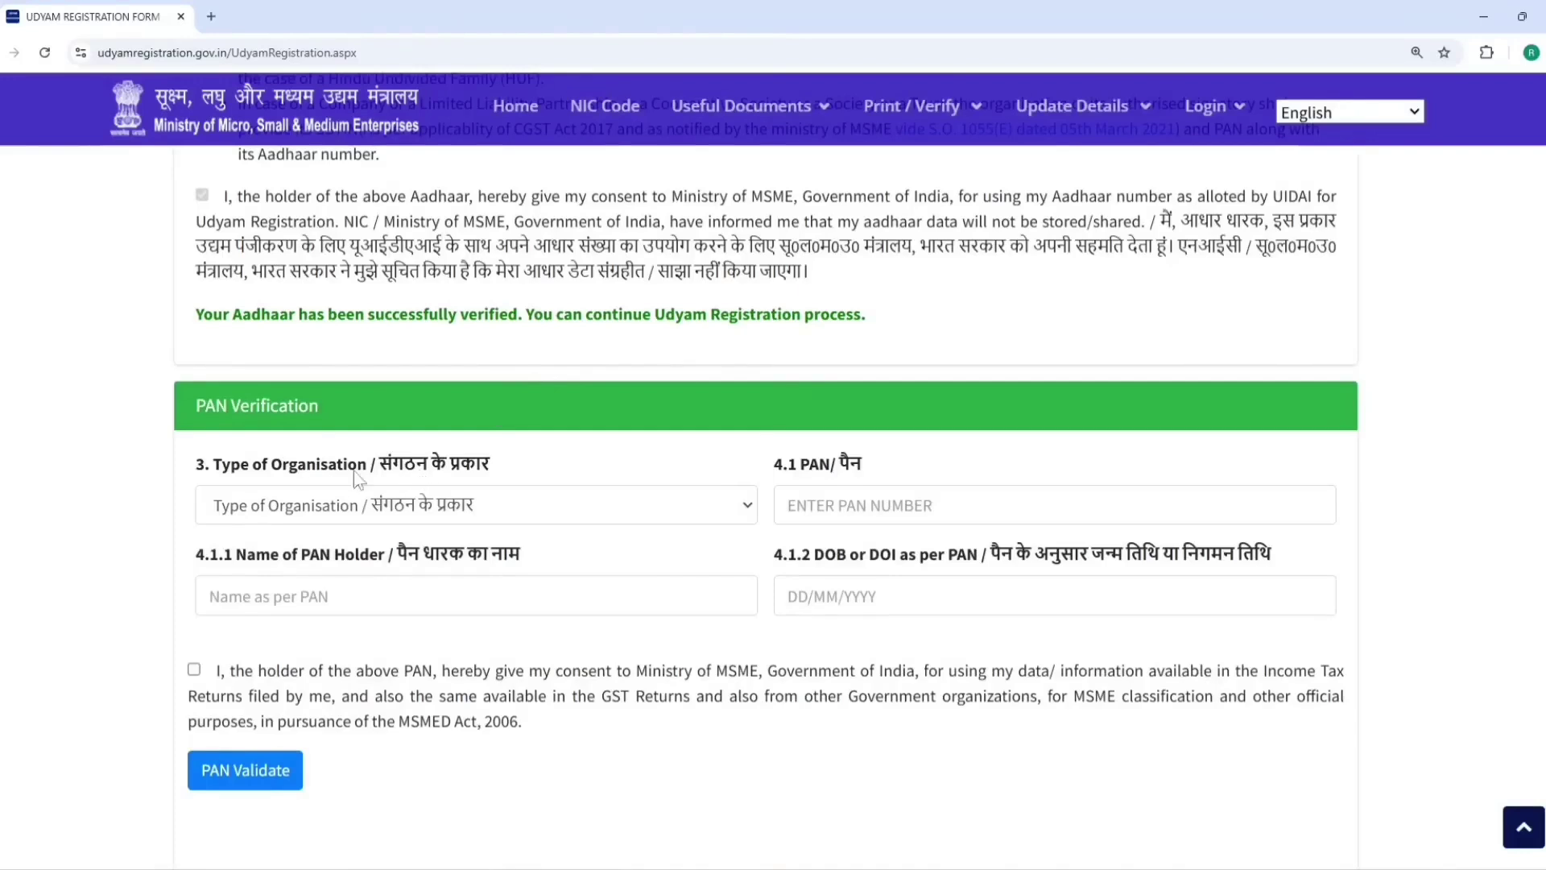
- Set the type of organisation to Proprietary for the PAN verification
drag(223, 467, 372, 473)
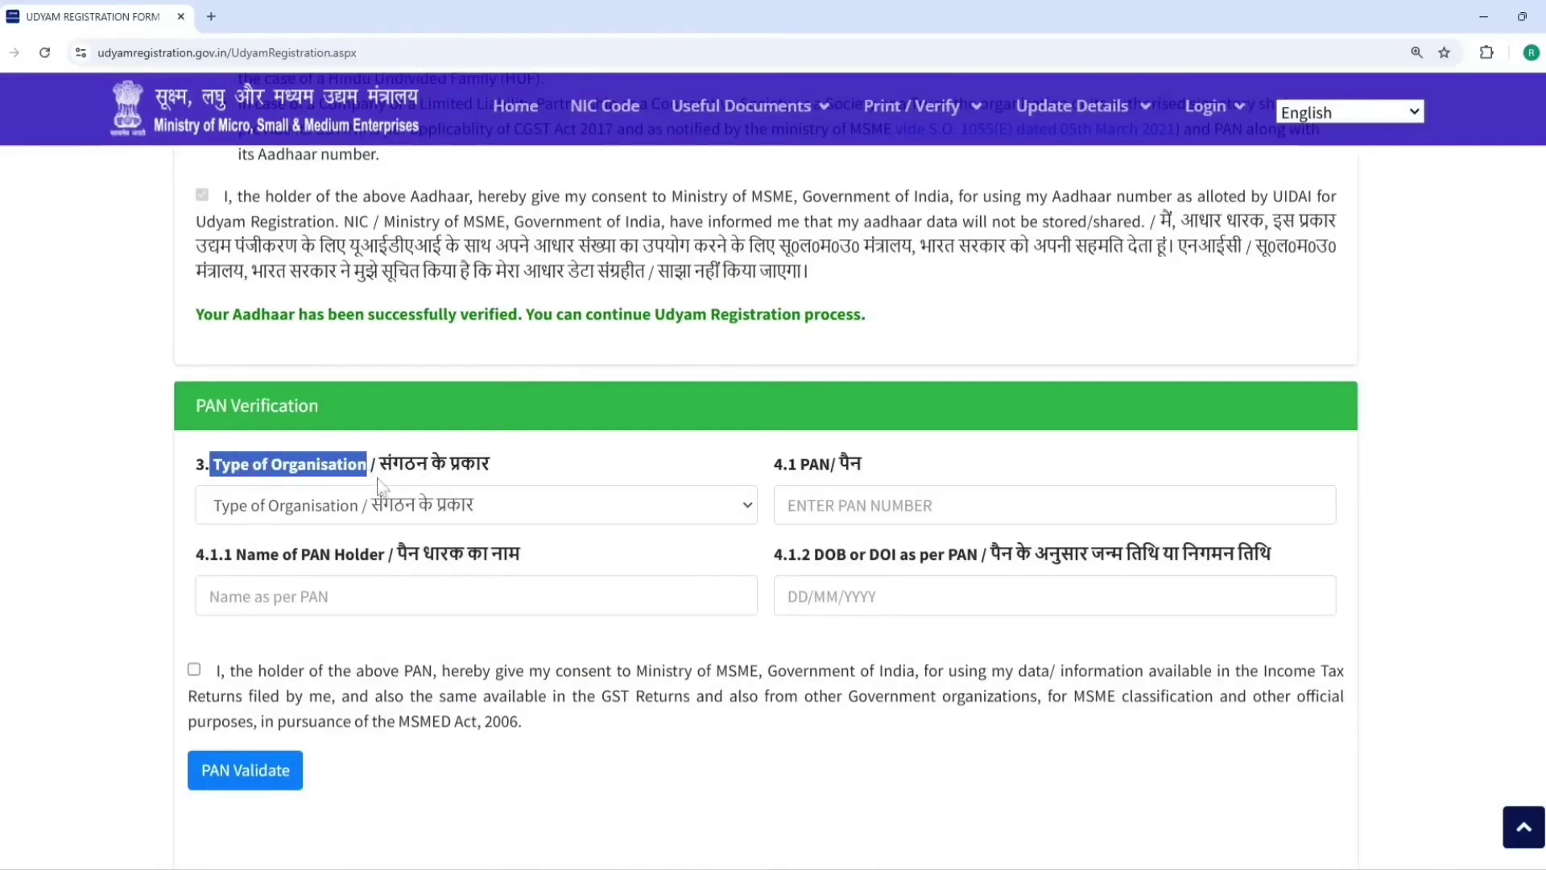
click(383, 514)
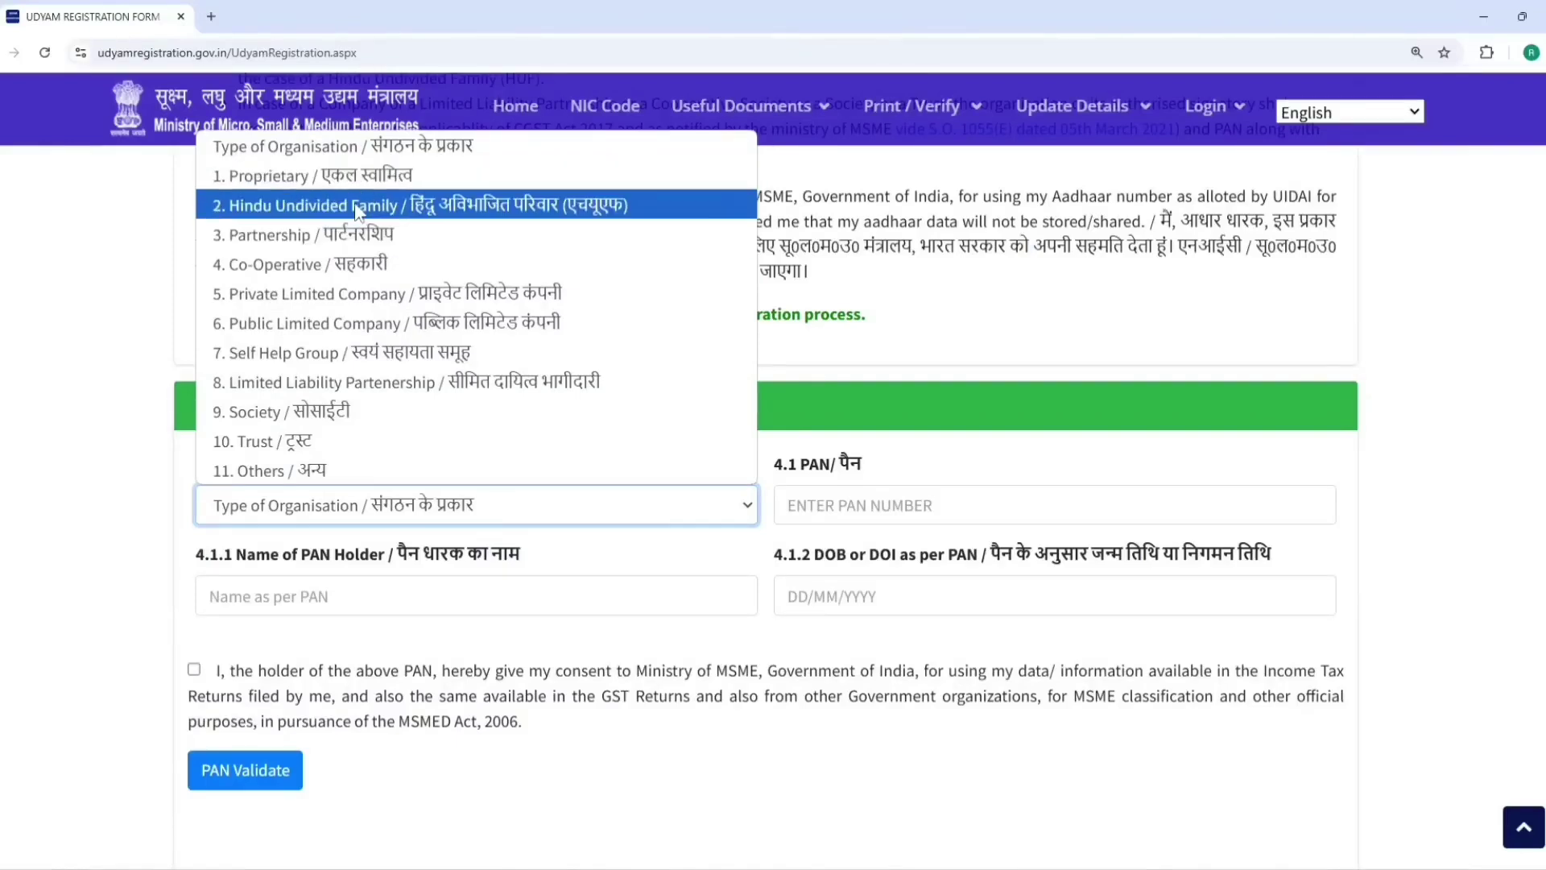
click(324, 175)
drag(211, 464, 367, 464)
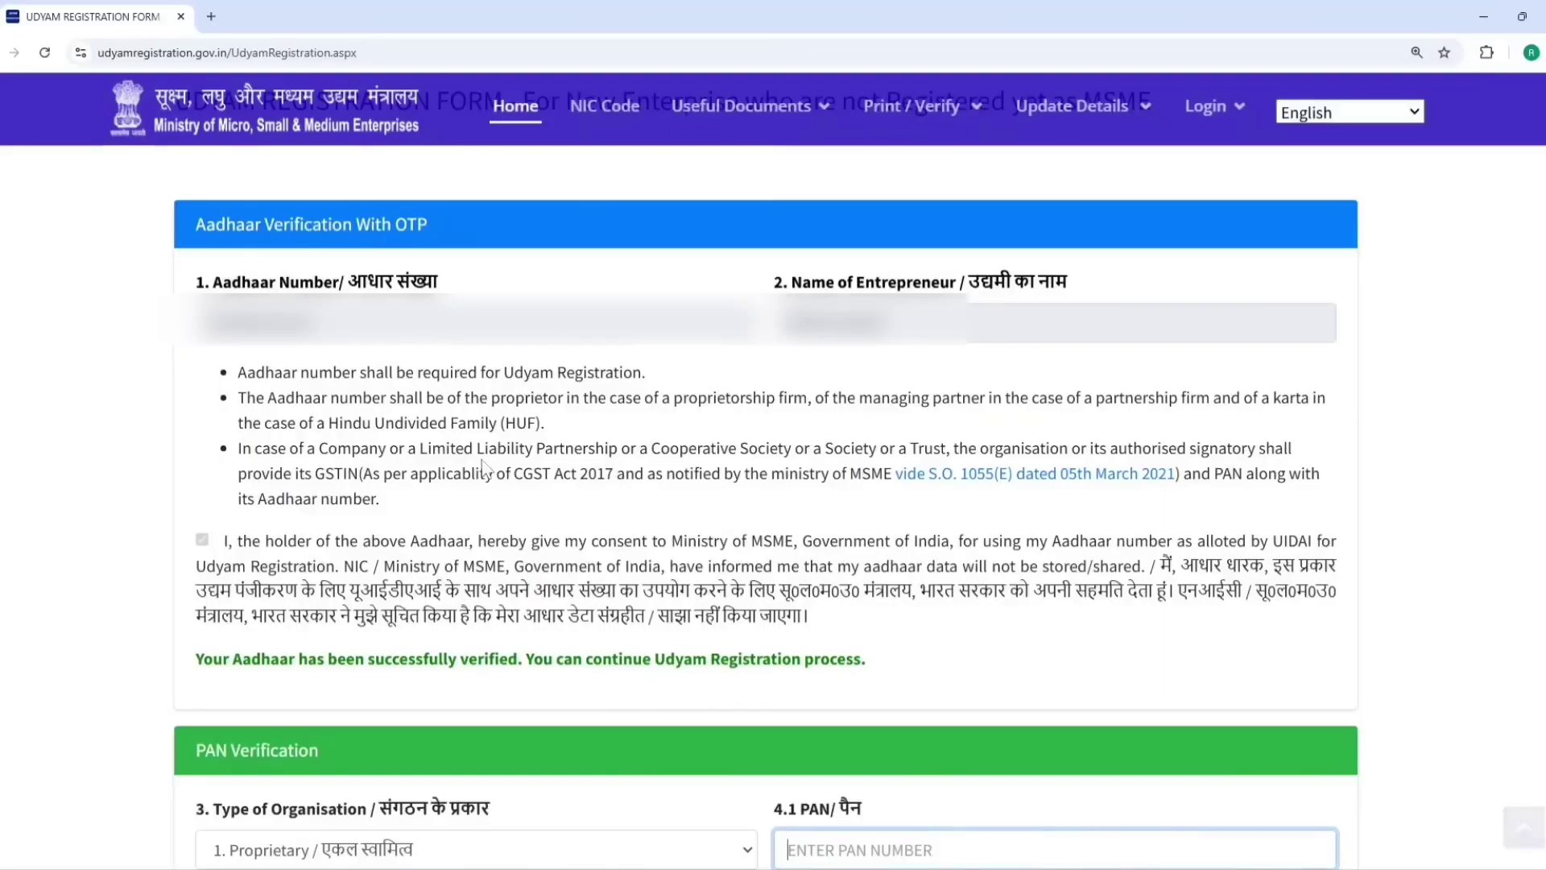
- Fill in the PAN number, the PAN holder's name and date of birth, give consent, and validate the PAN
scroll(482, 413, down, 3)
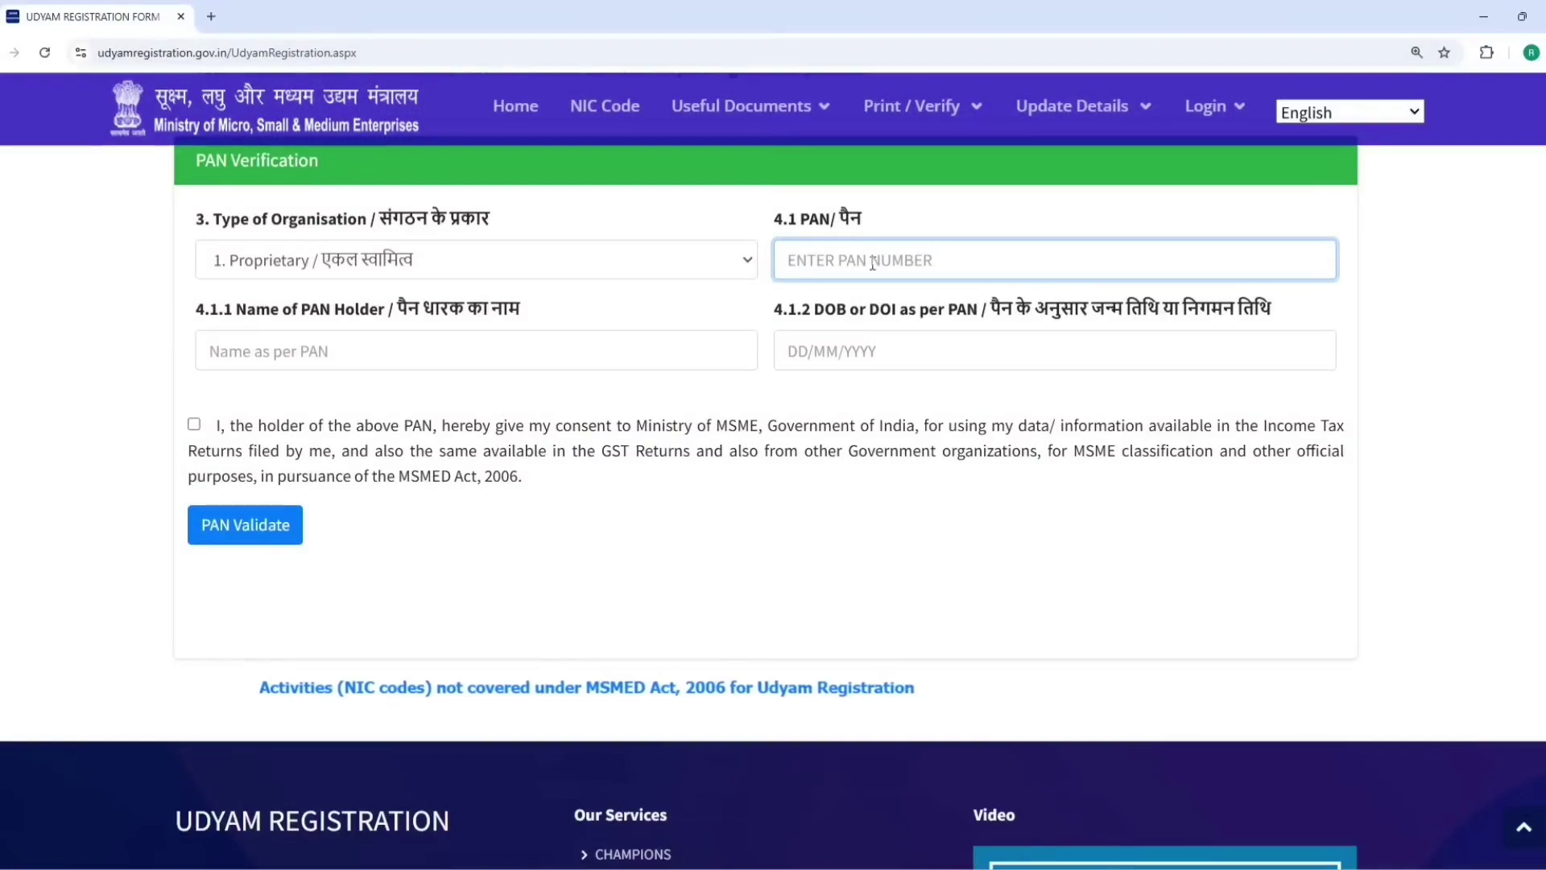
click(418, 351)
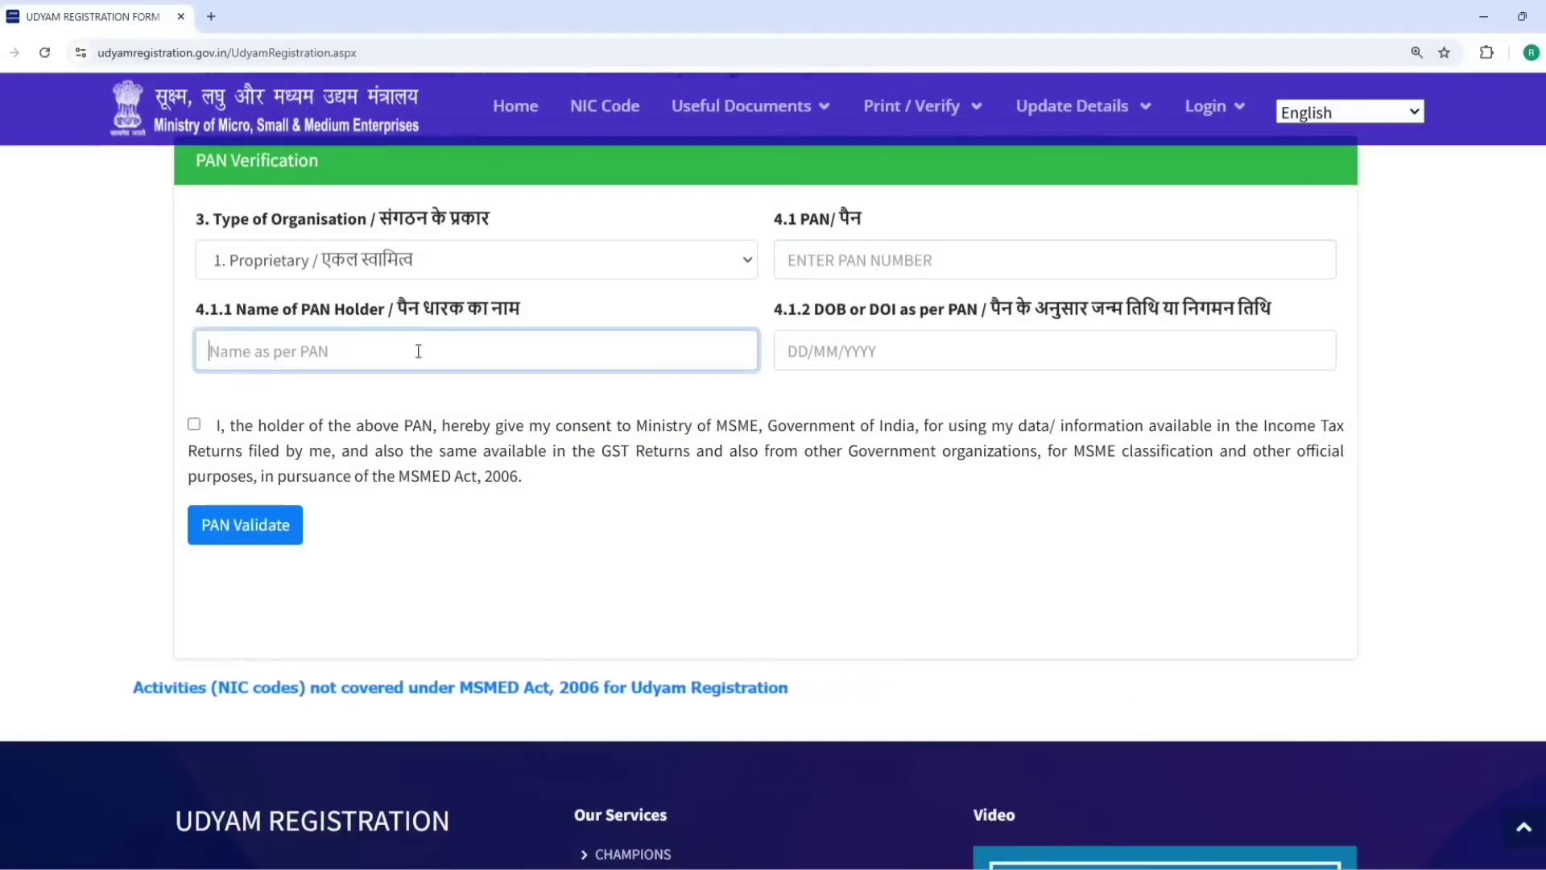
text(RAJ)
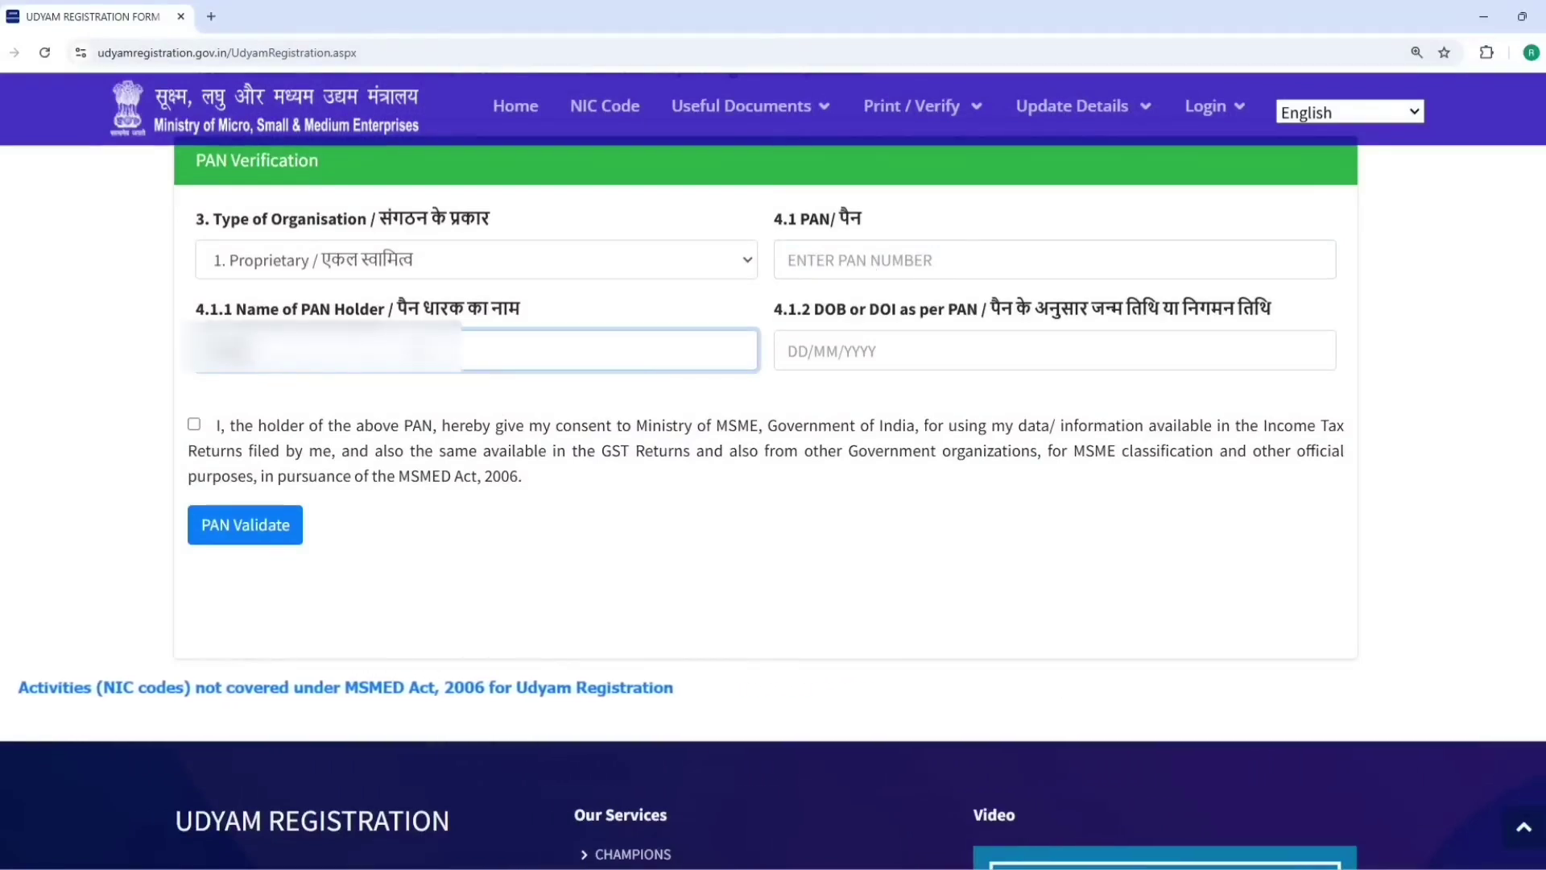
click(813, 349)
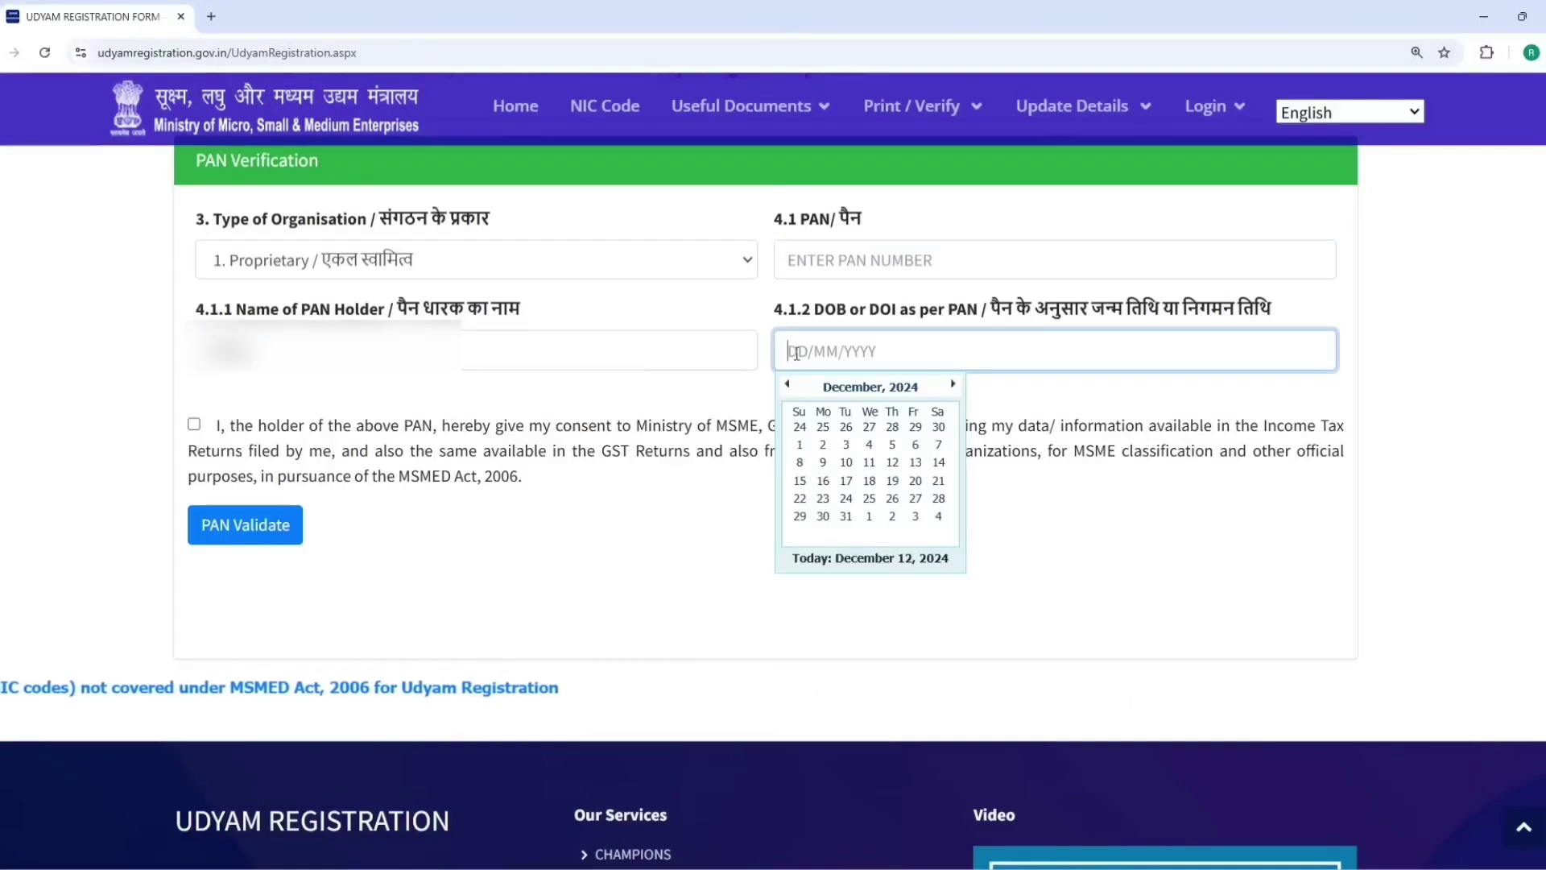
click(194, 424)
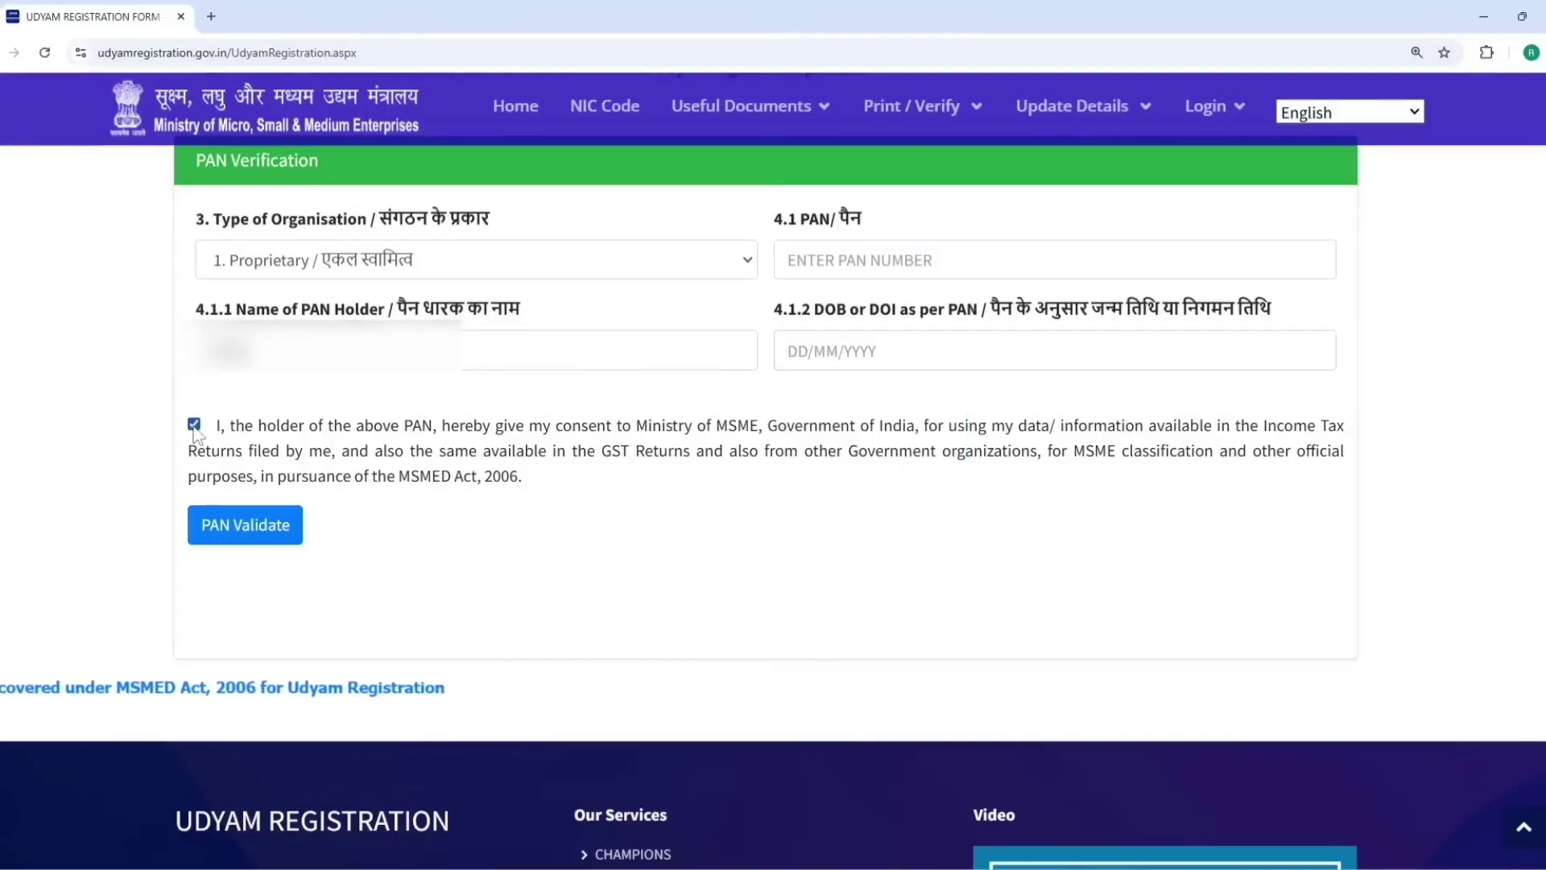
scroll(475, 419, down, 3)
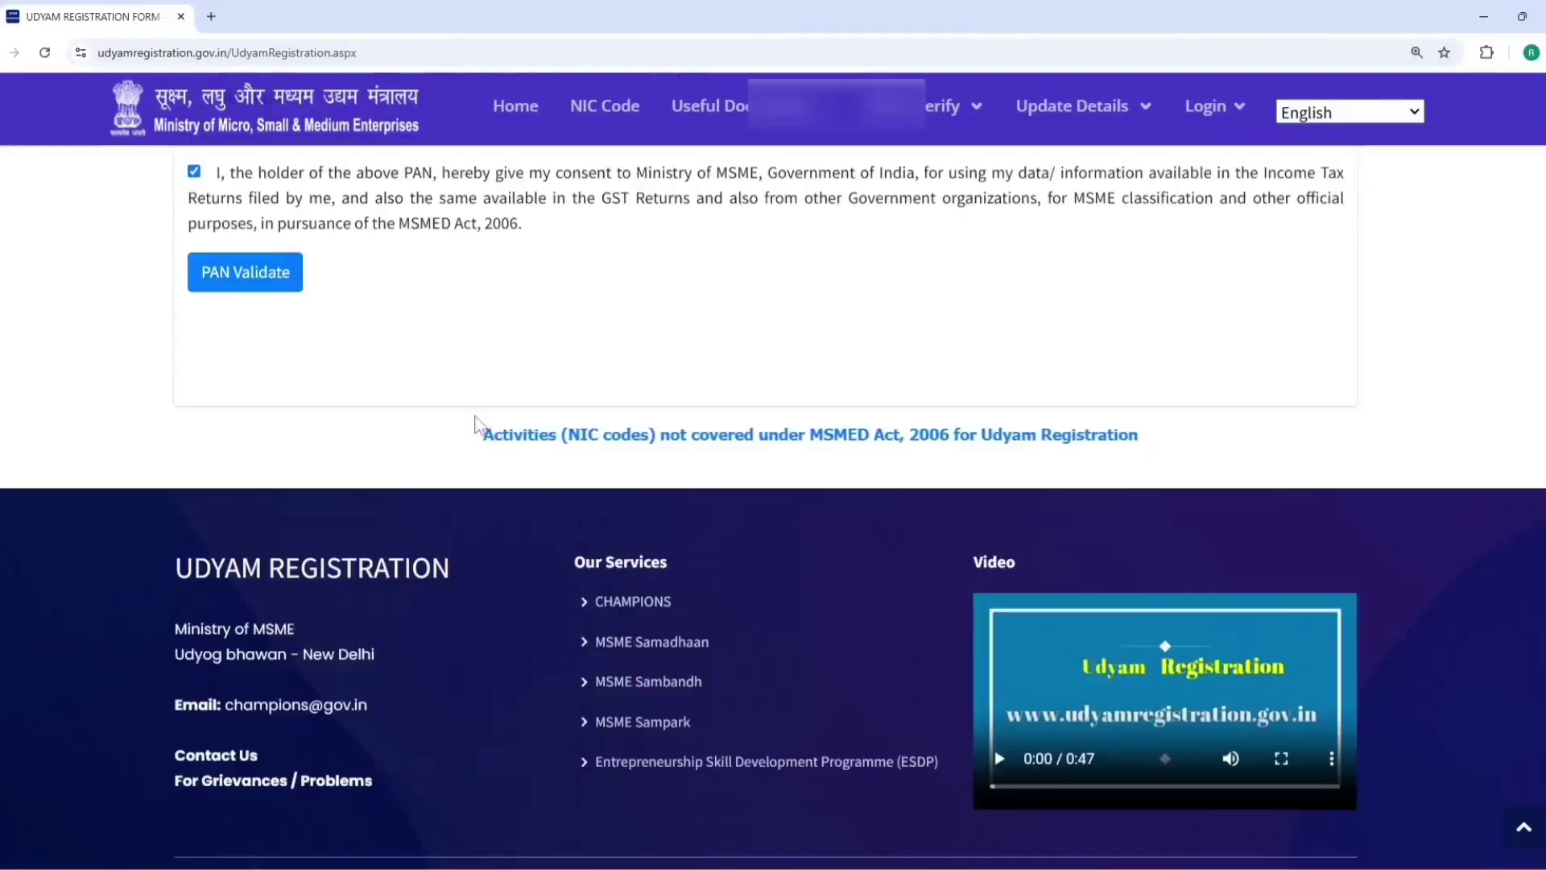
click(255, 275)
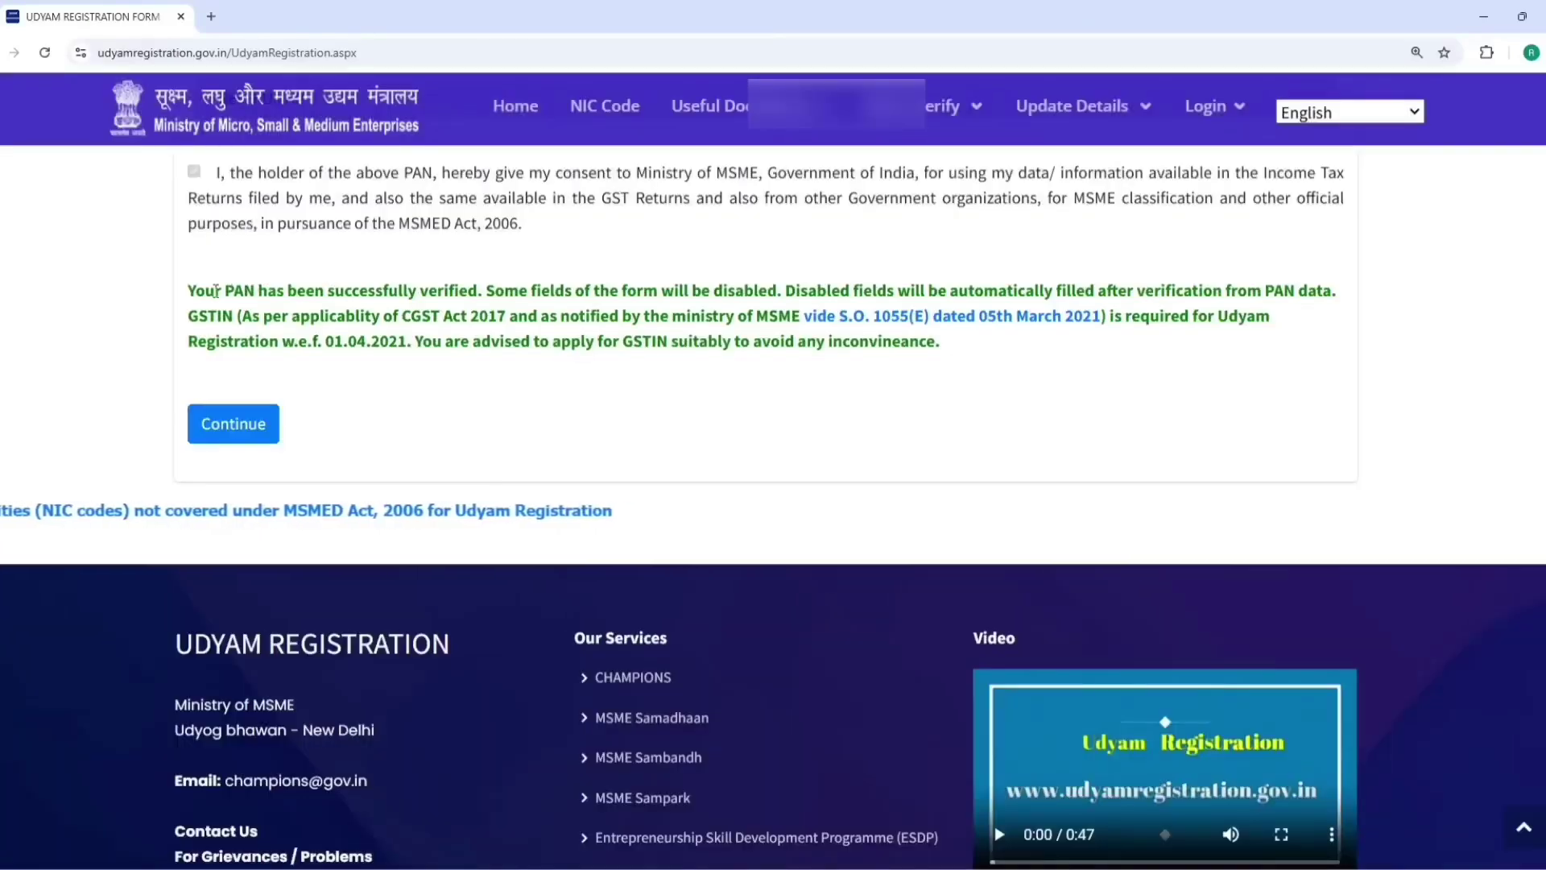
- Continue past the PAN verification and answer No to having a GSTIN
drag(188, 291, 539, 310)
click(238, 427)
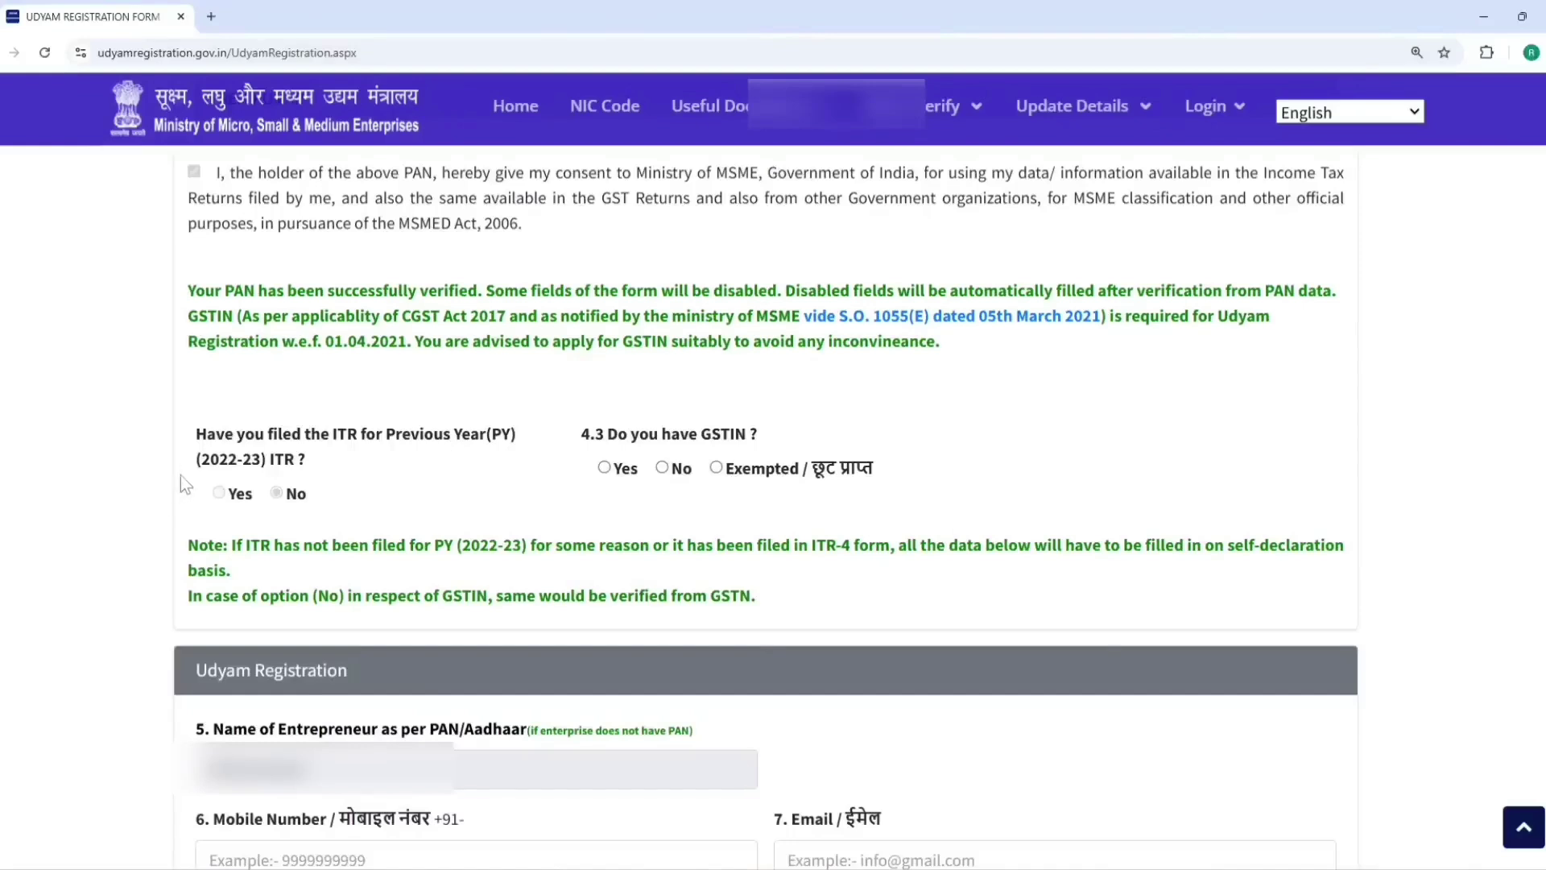
drag(200, 463, 266, 467)
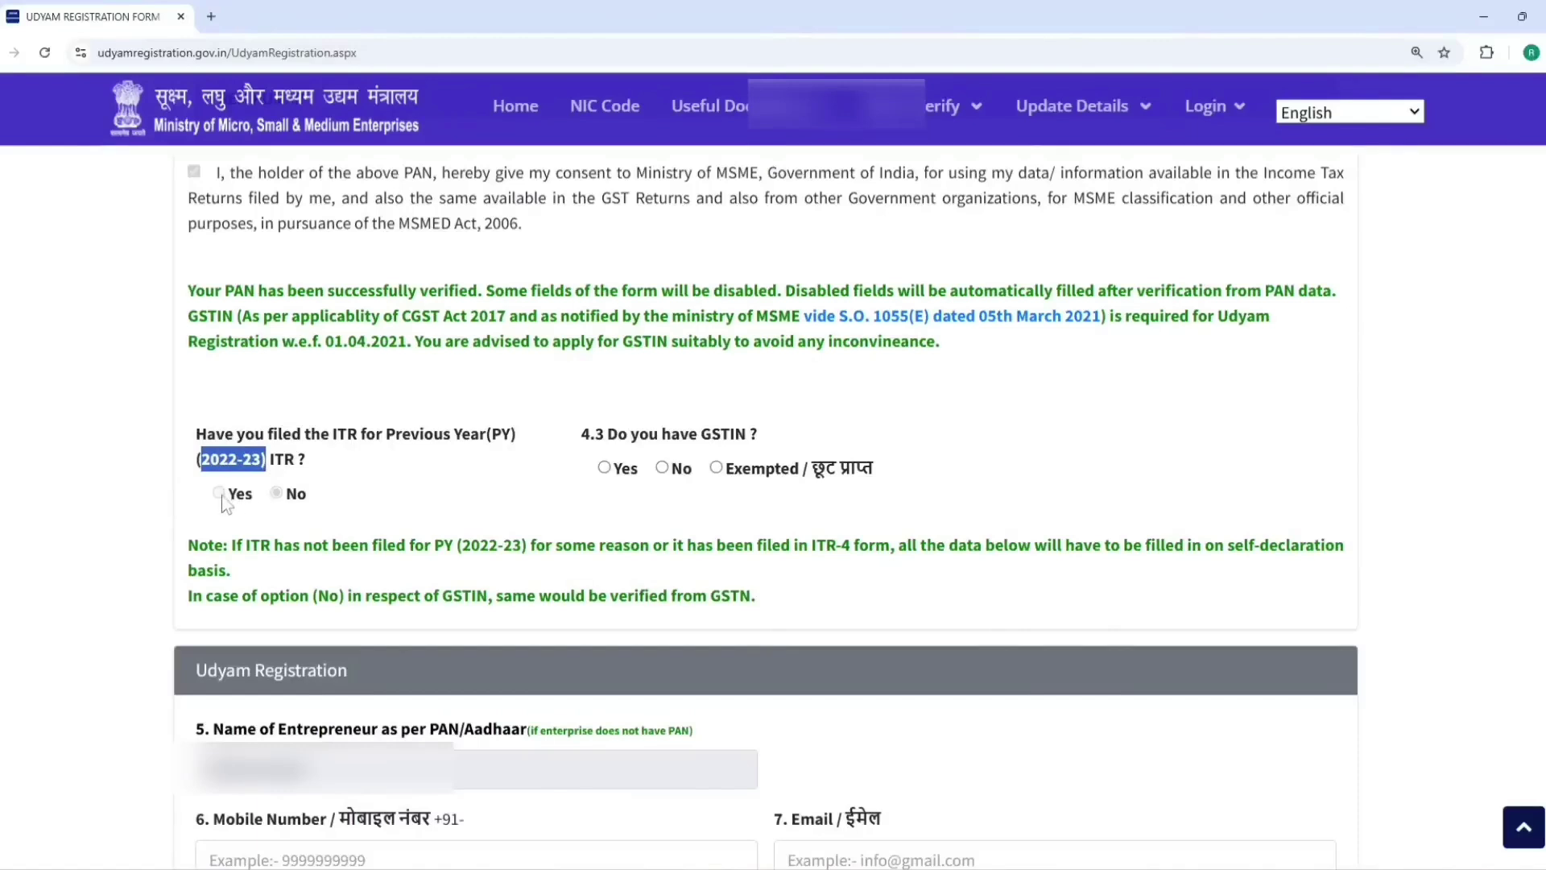
click(360, 479)
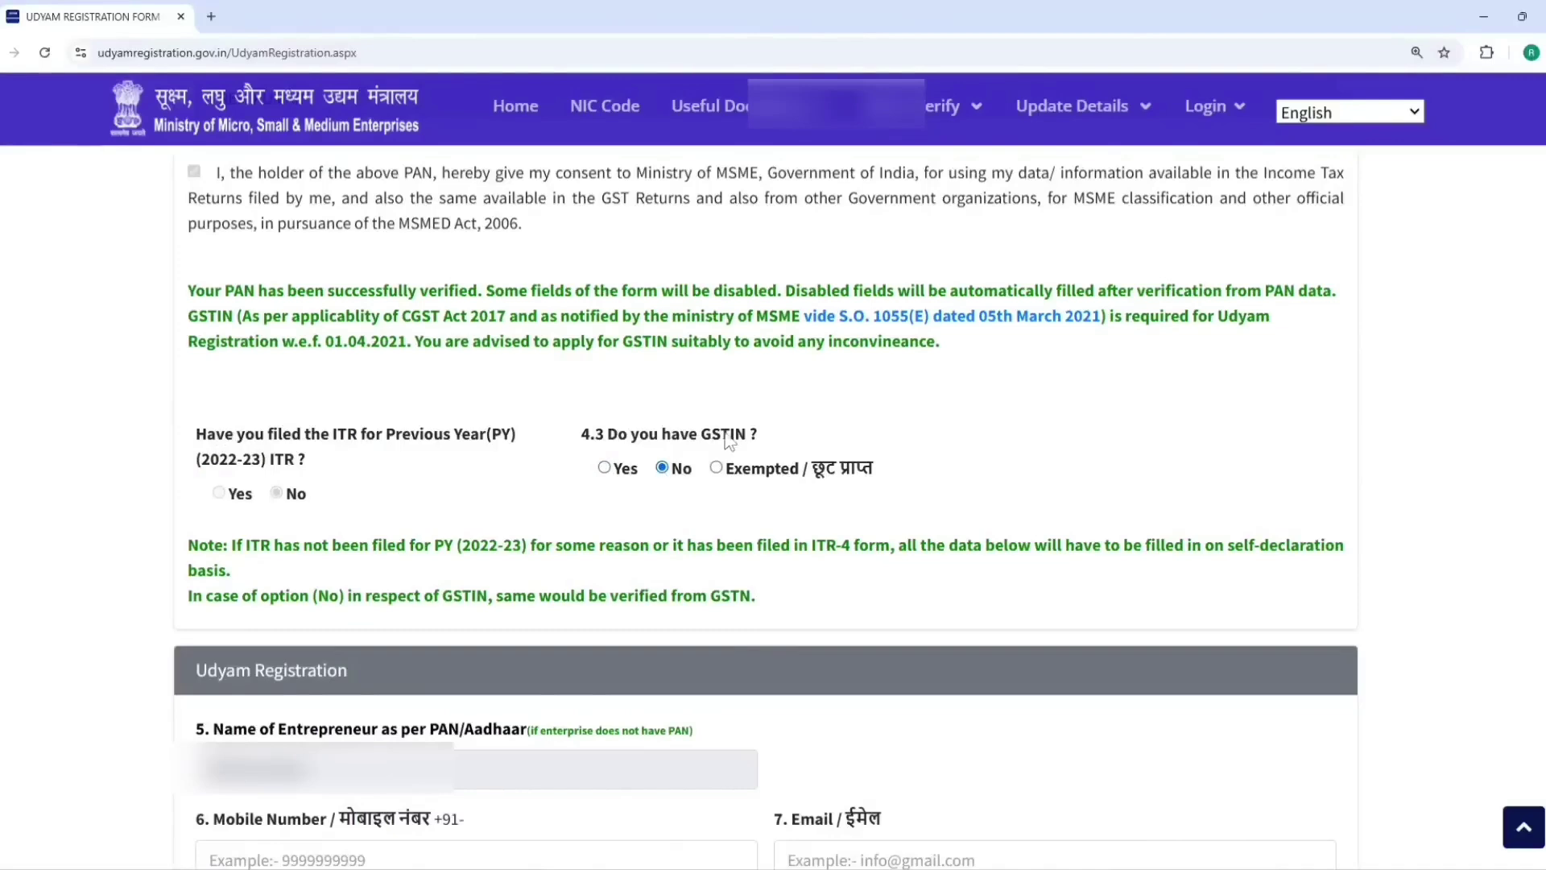
- Go to the Udyam Registration section and activate the mobile number field and the email field in turn
scroll(725, 438, down, 5)
scroll(765, 483, down, 1)
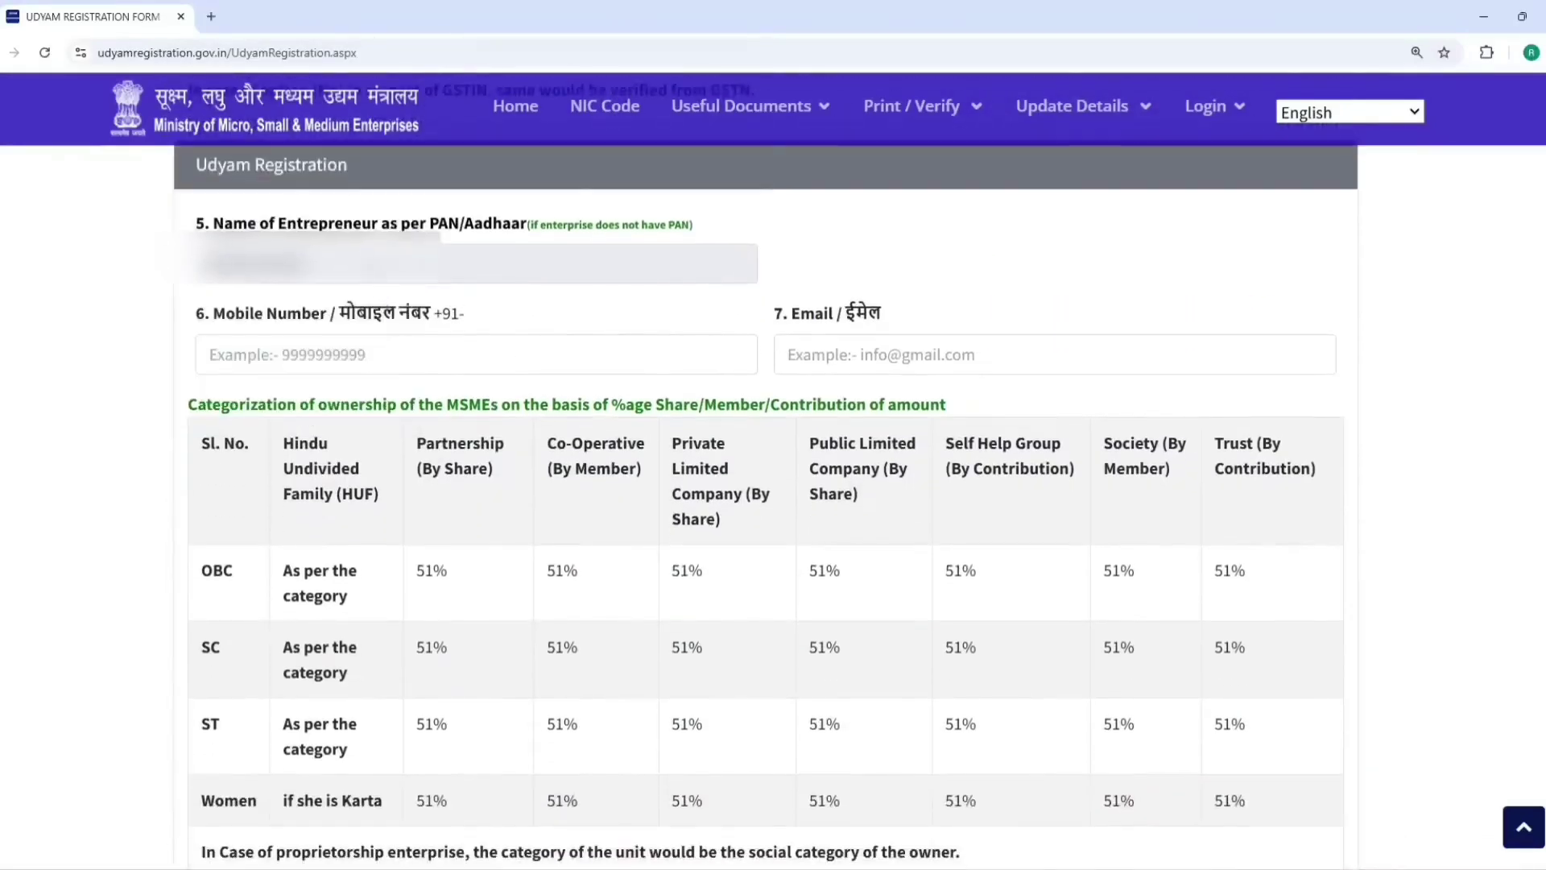
scroll(320, 264, down, 1)
click(319, 266)
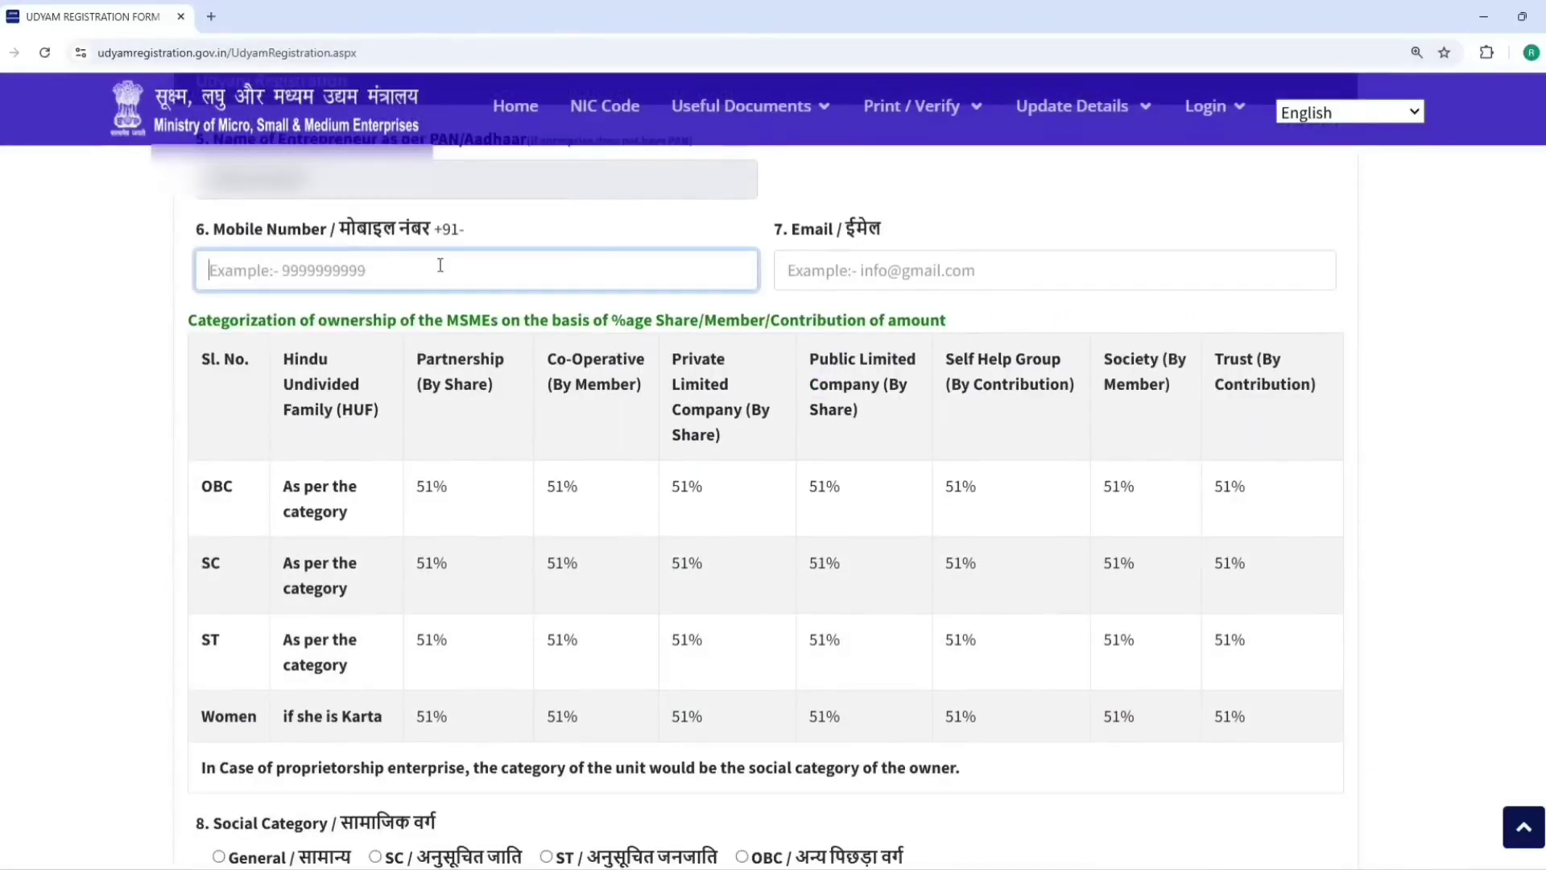
click(815, 265)
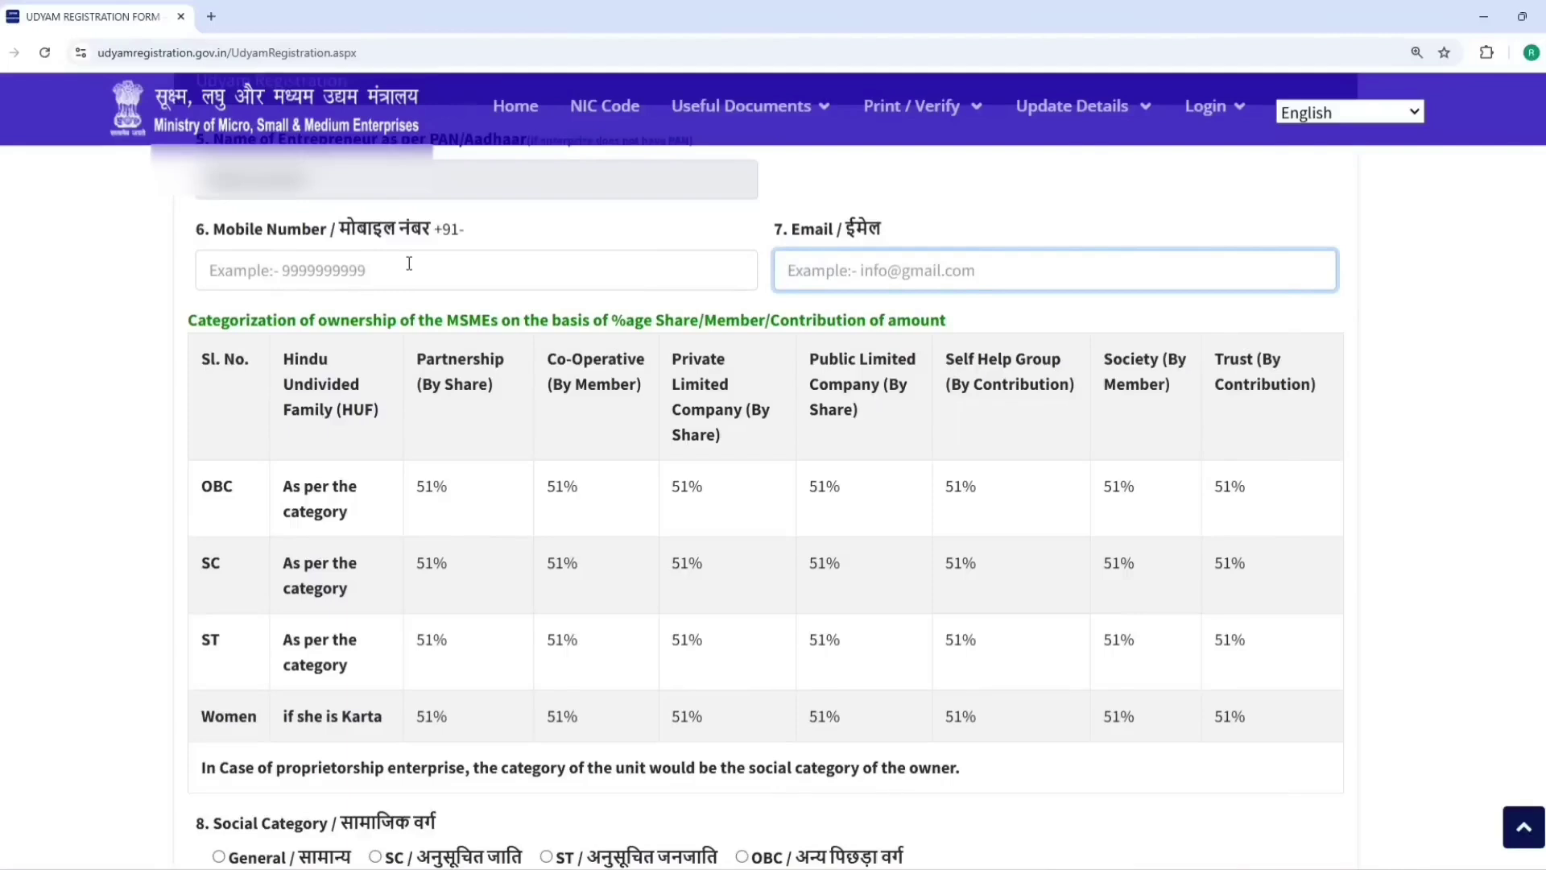
- Complete the owner's personal categories with social category General, gender Male and specially abled No
scroll(277, 327, down, 6)
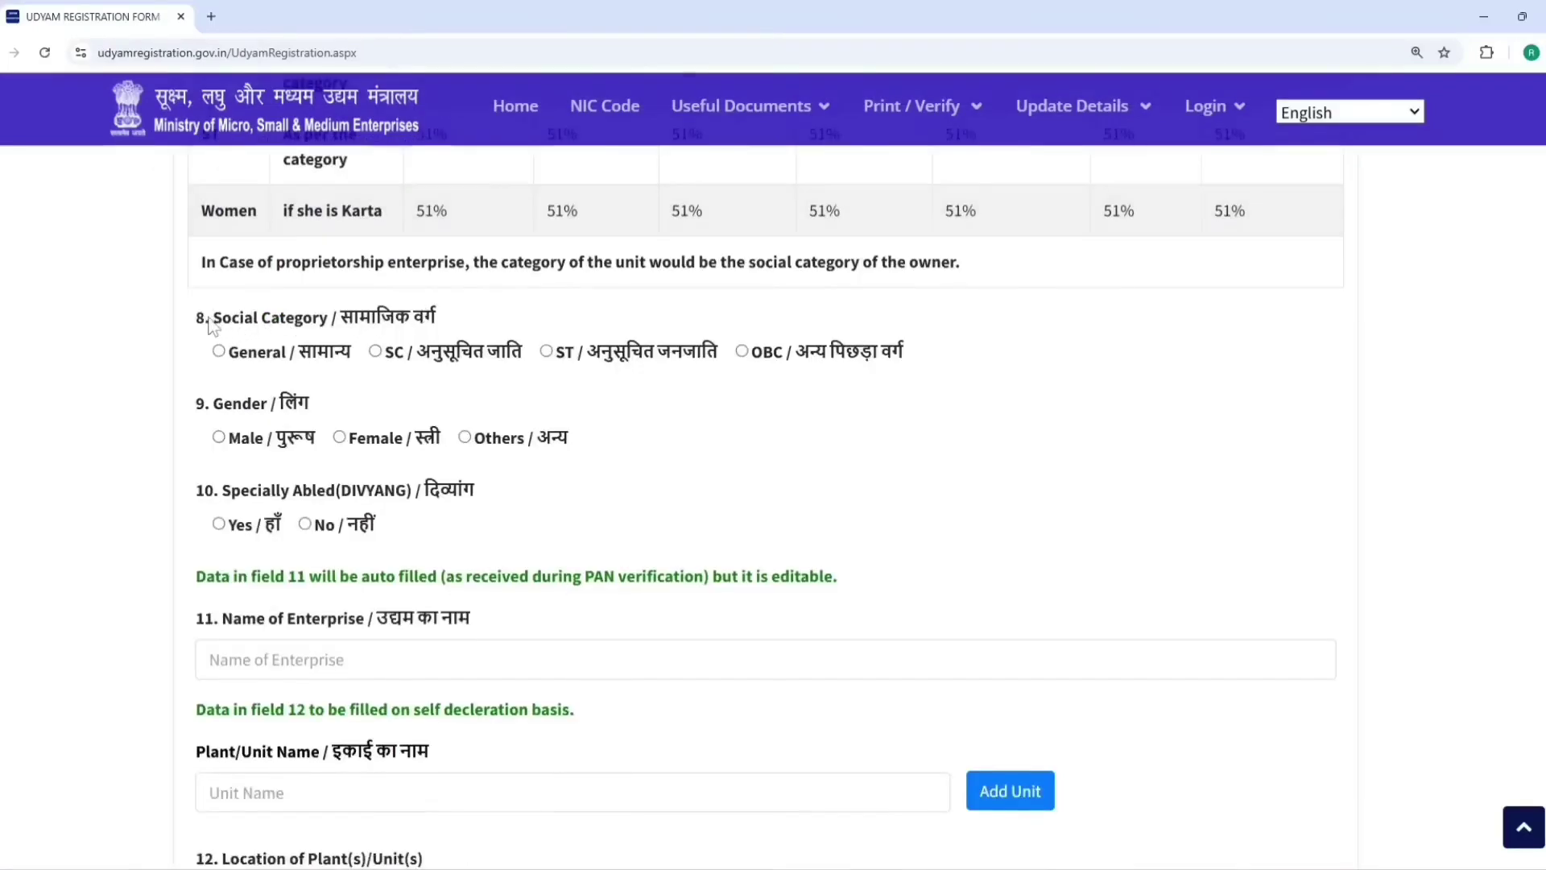
drag(215, 320, 319, 321)
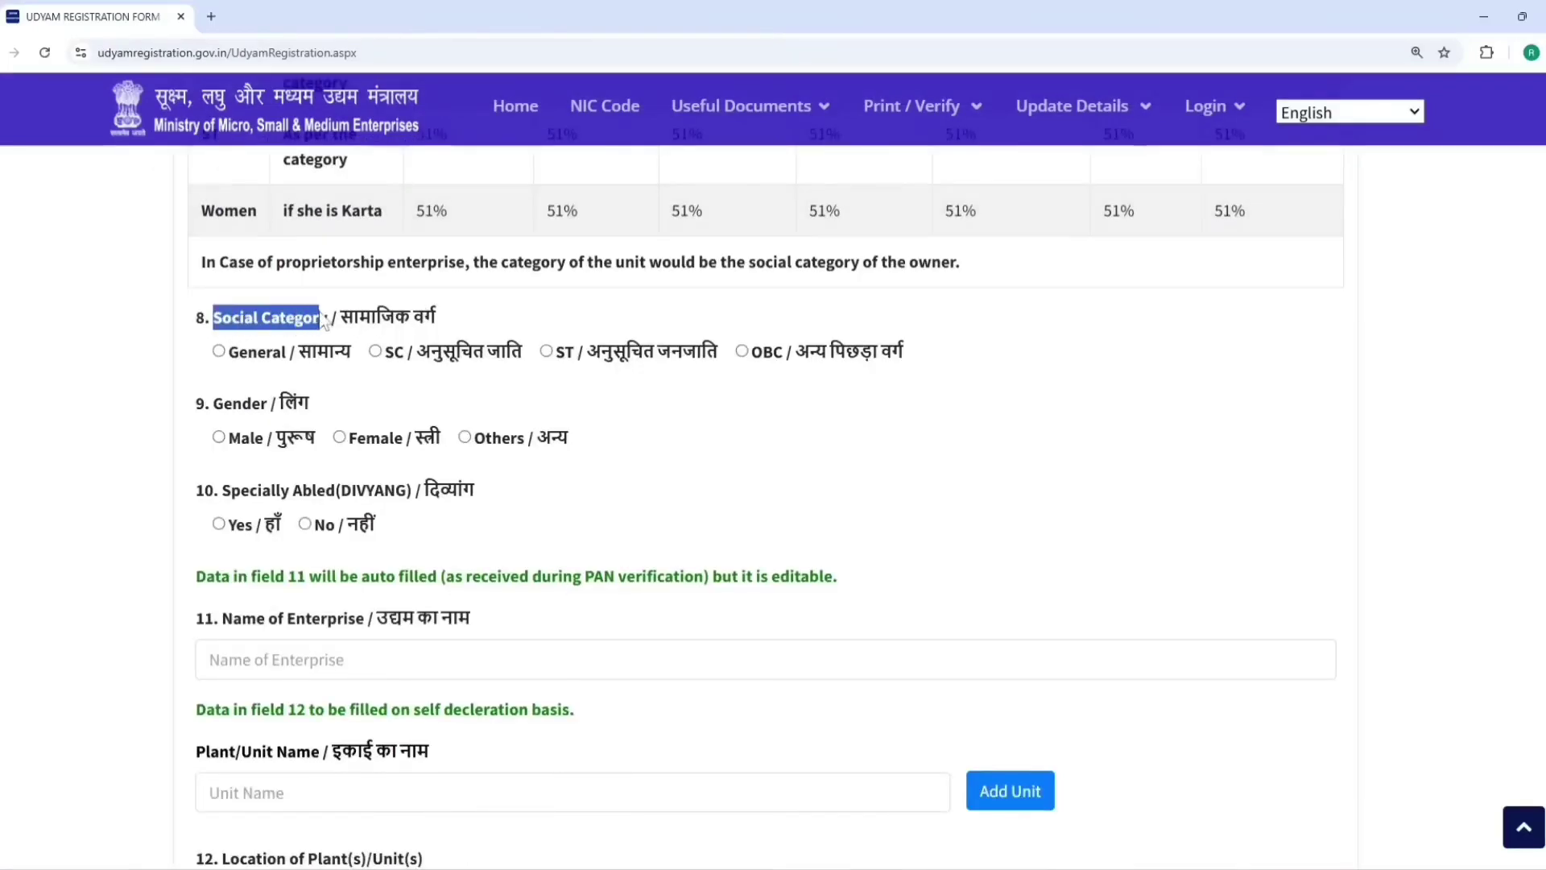
click(219, 352)
scroll(765, 370, down, 1)
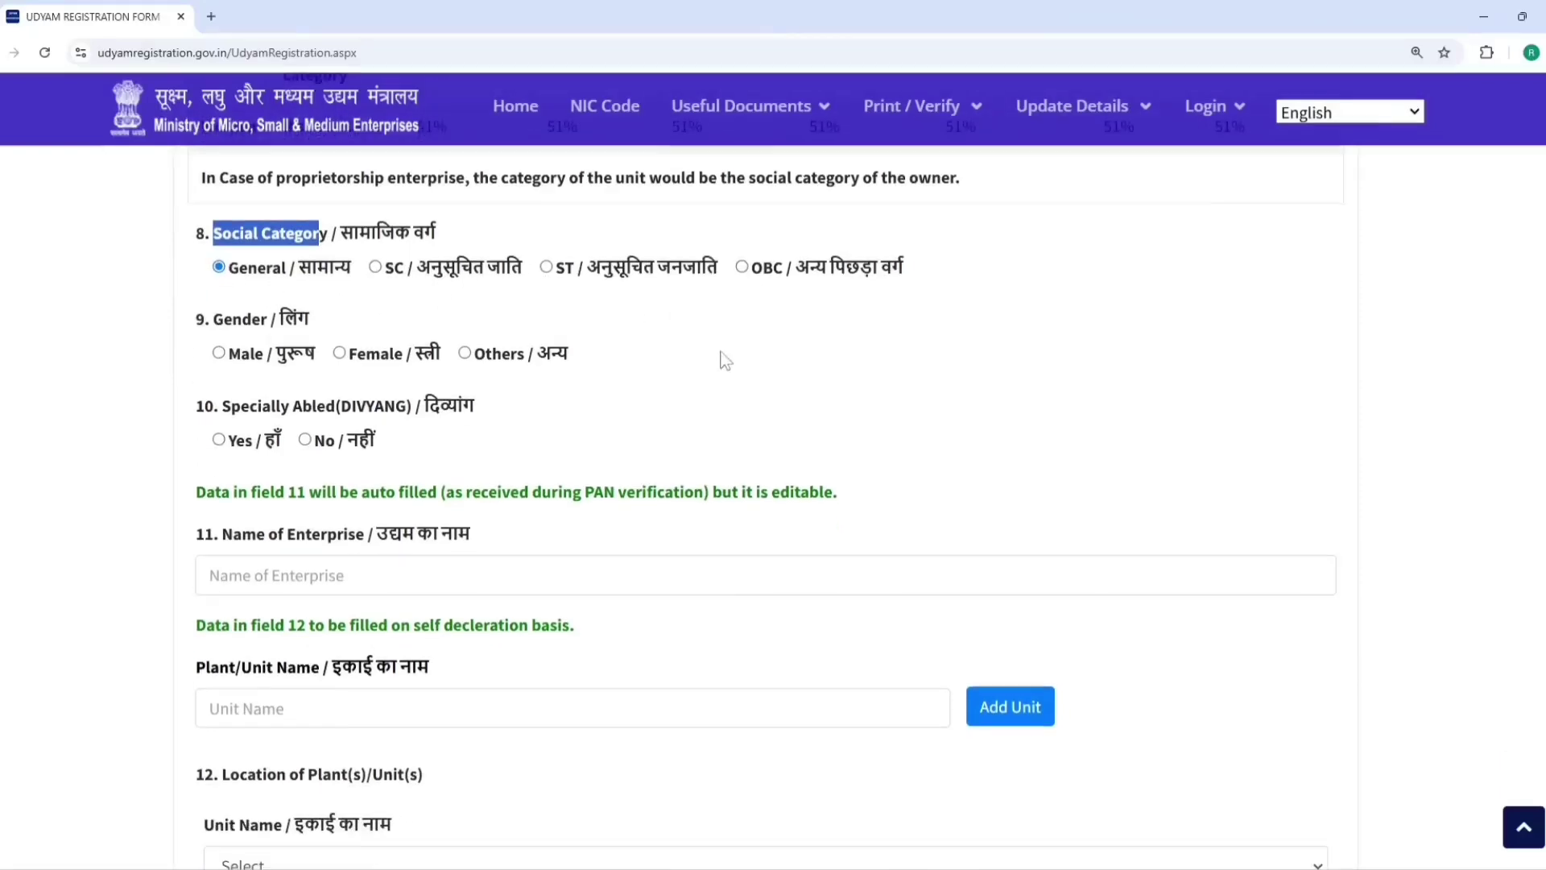
click(215, 353)
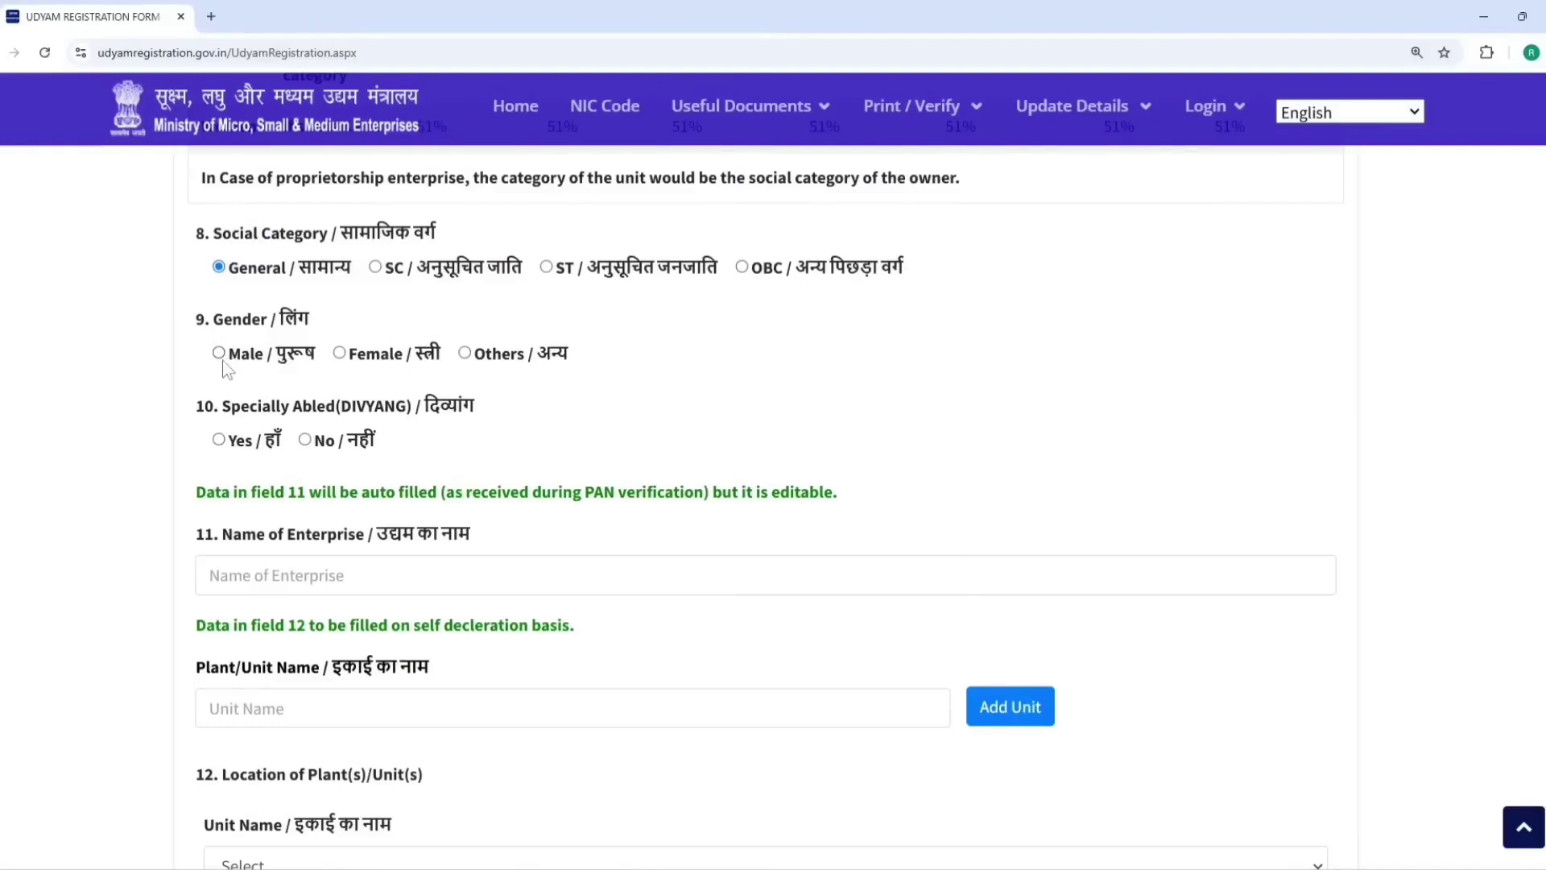
click(219, 355)
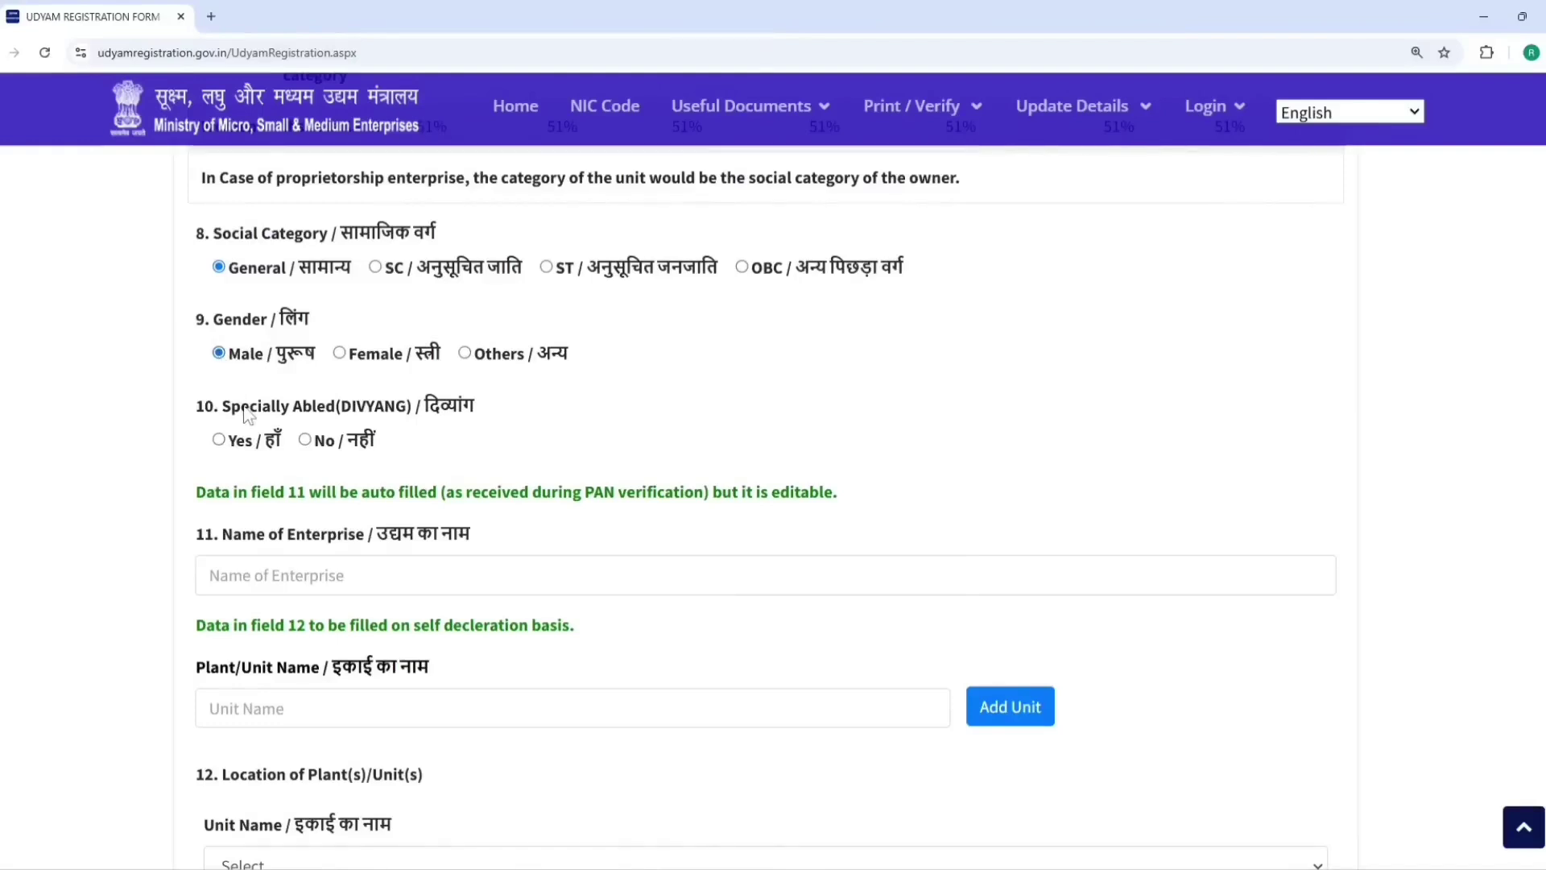
drag(225, 414, 418, 420)
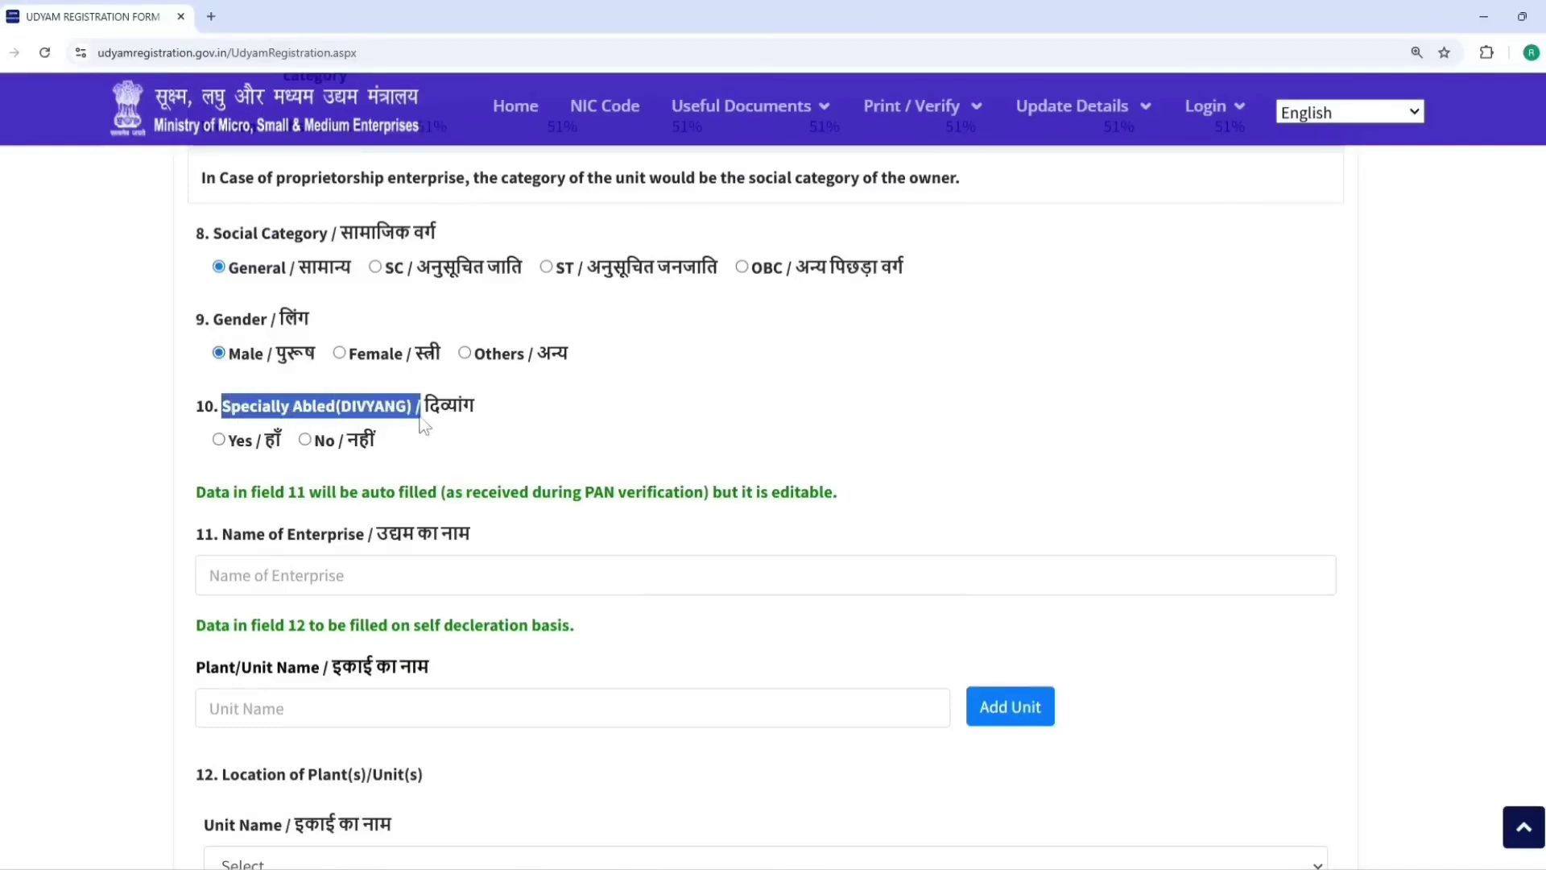
click(305, 442)
- Enter the business name as the plant/unit name, leaving the name of enterprise blank
scroll(453, 410, down, 3)
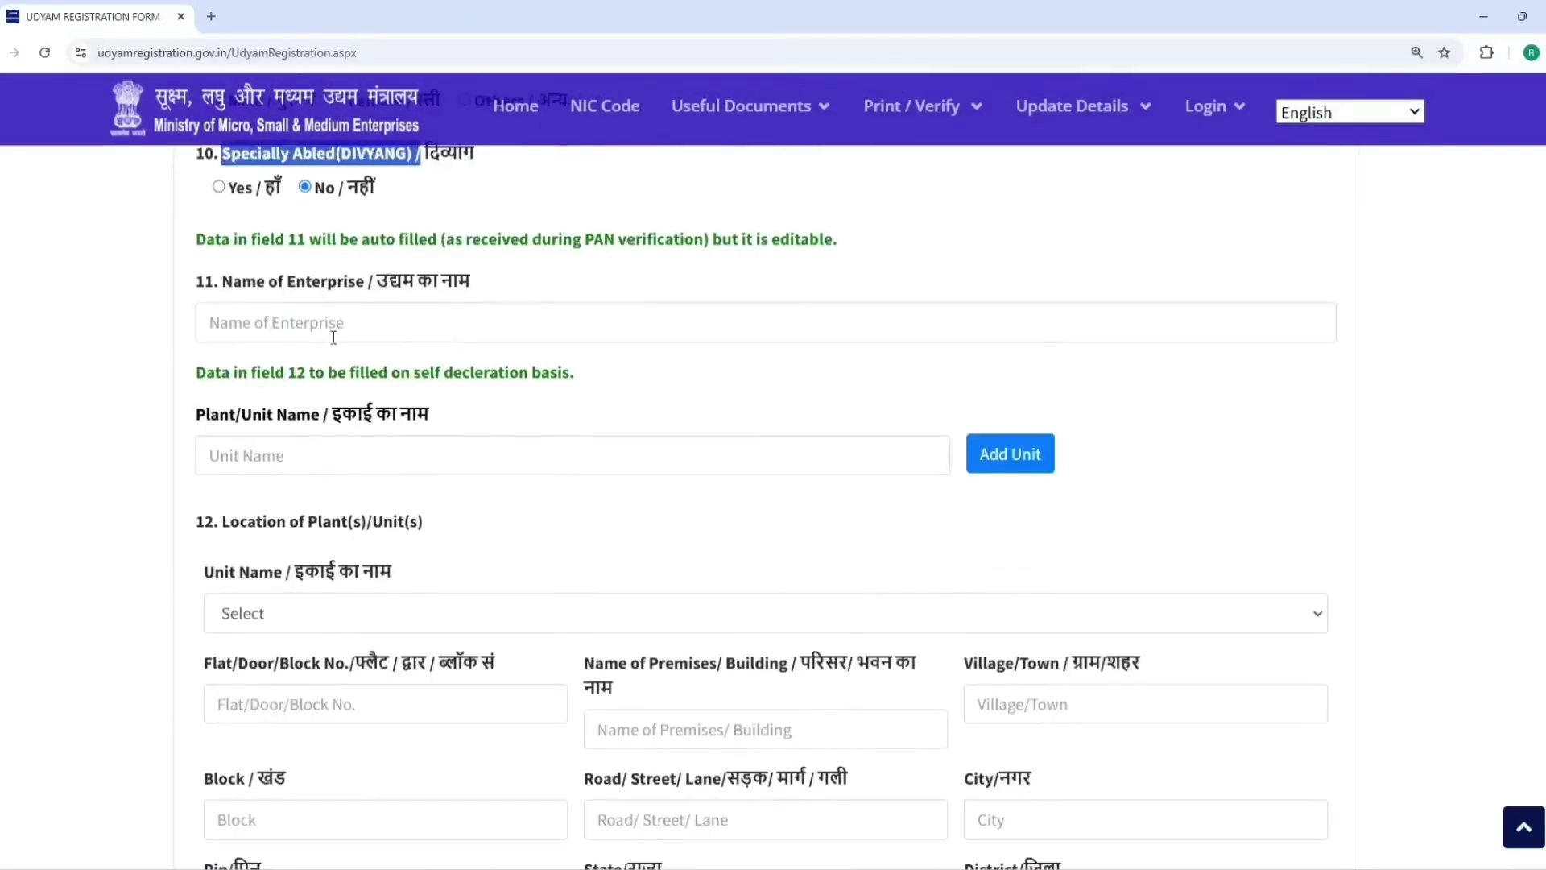
drag(222, 288, 363, 296)
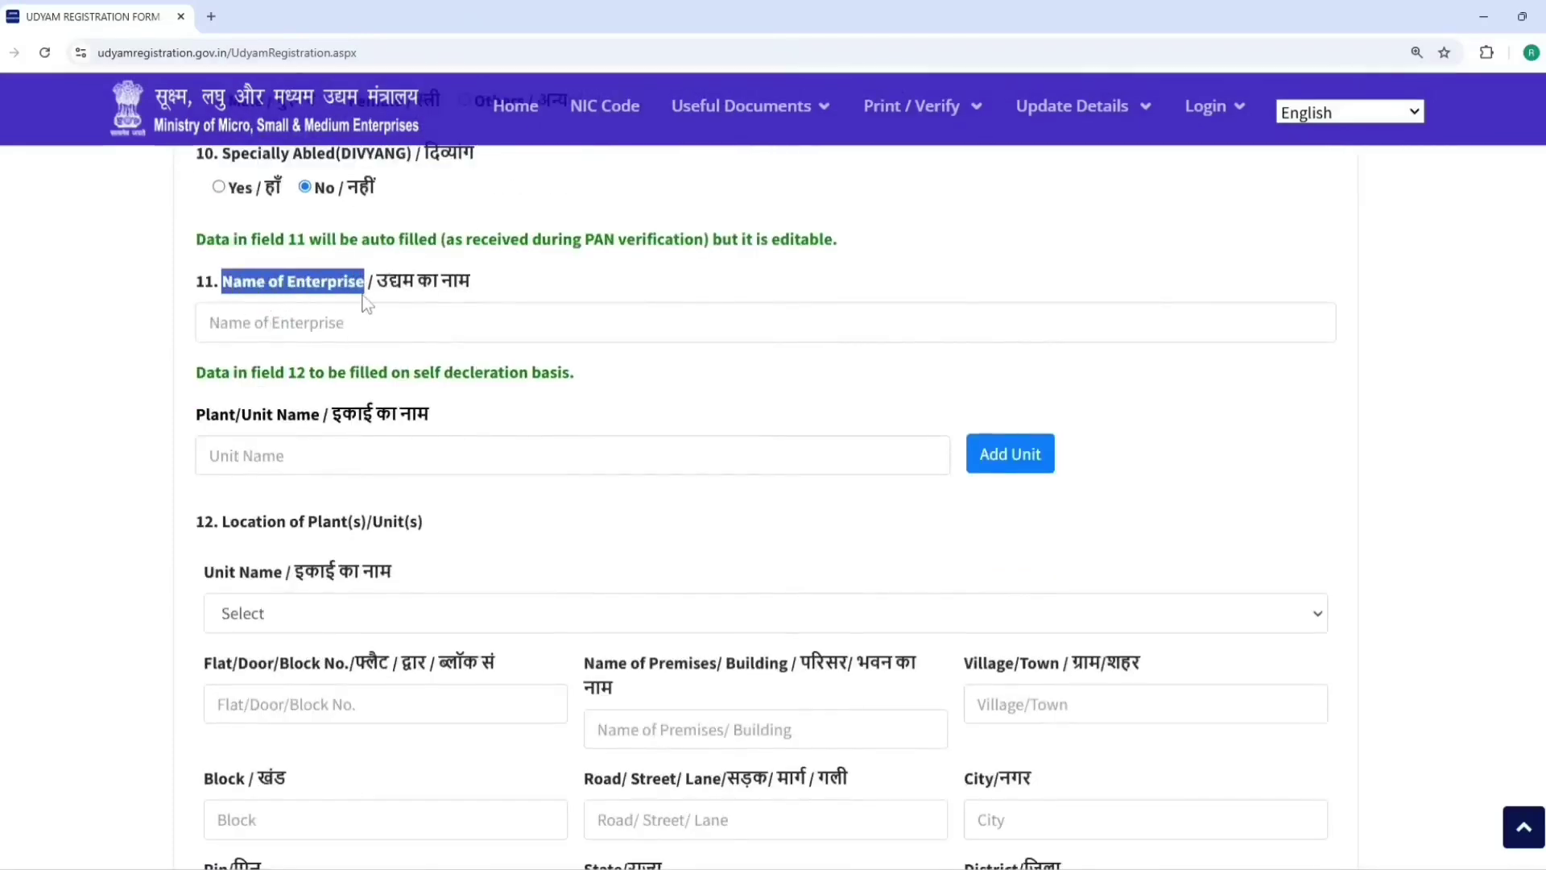
click(357, 324)
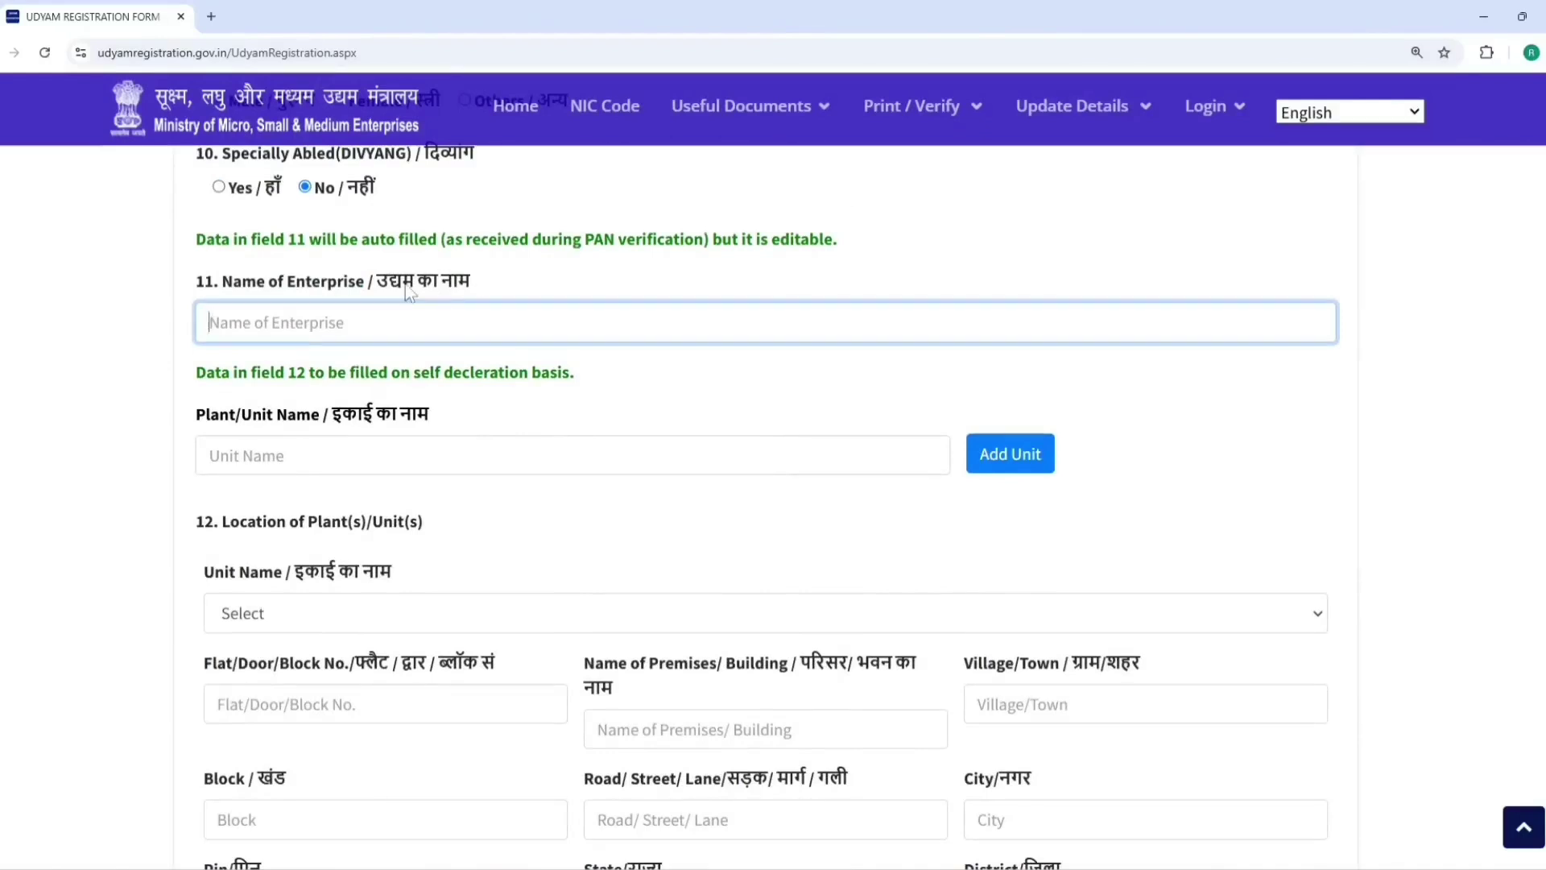
click(346, 467)
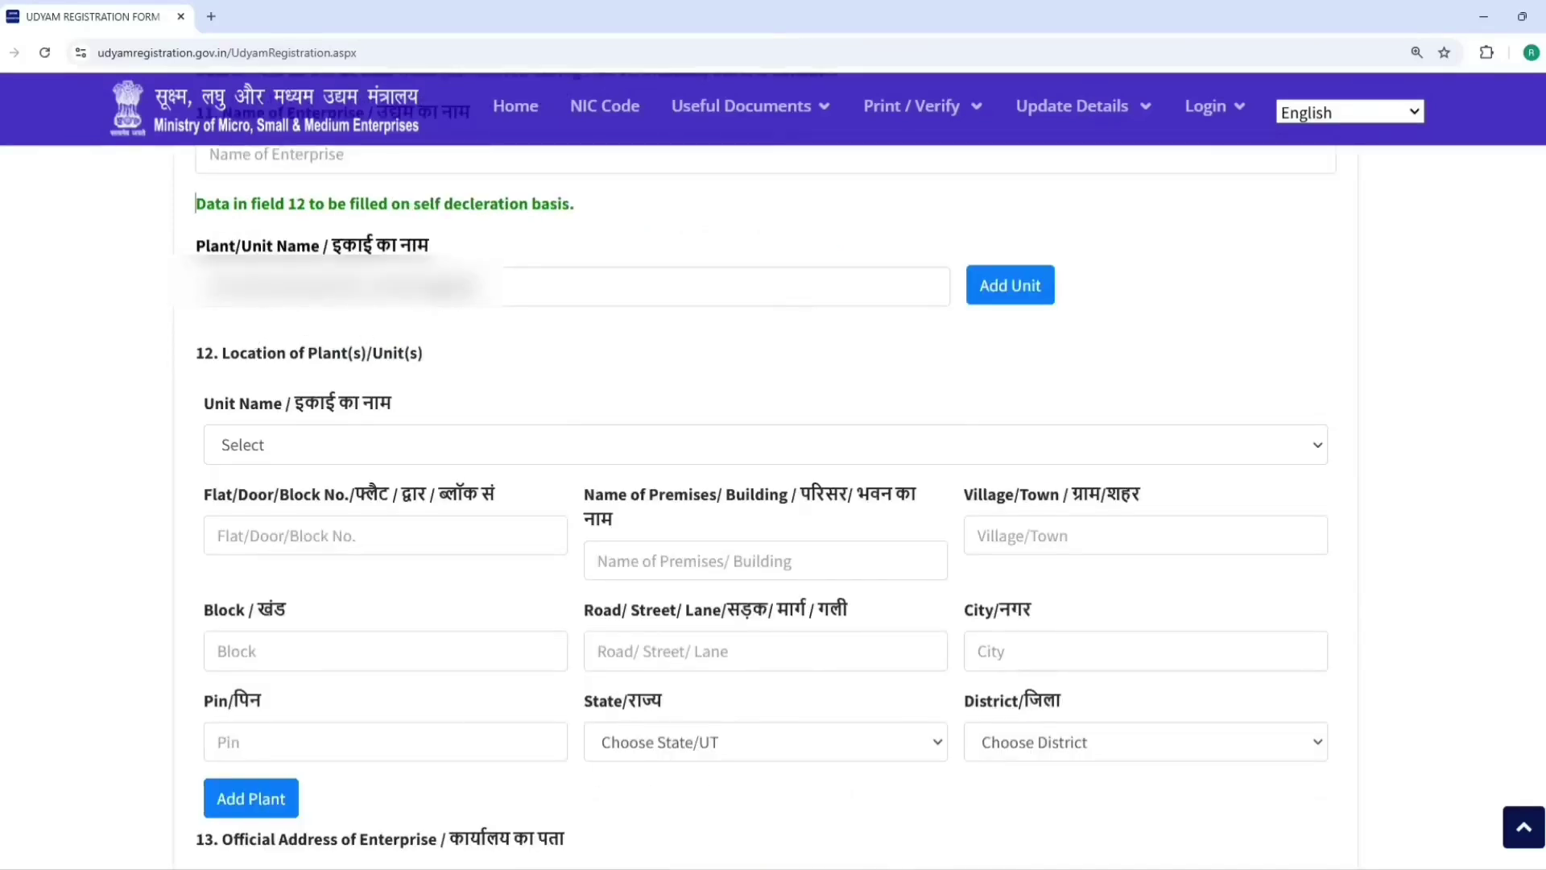
- Copy the plant/unit name into the name of enterprise field
scroll(490, 330, up, 1)
drag(488, 370, 202, 370)
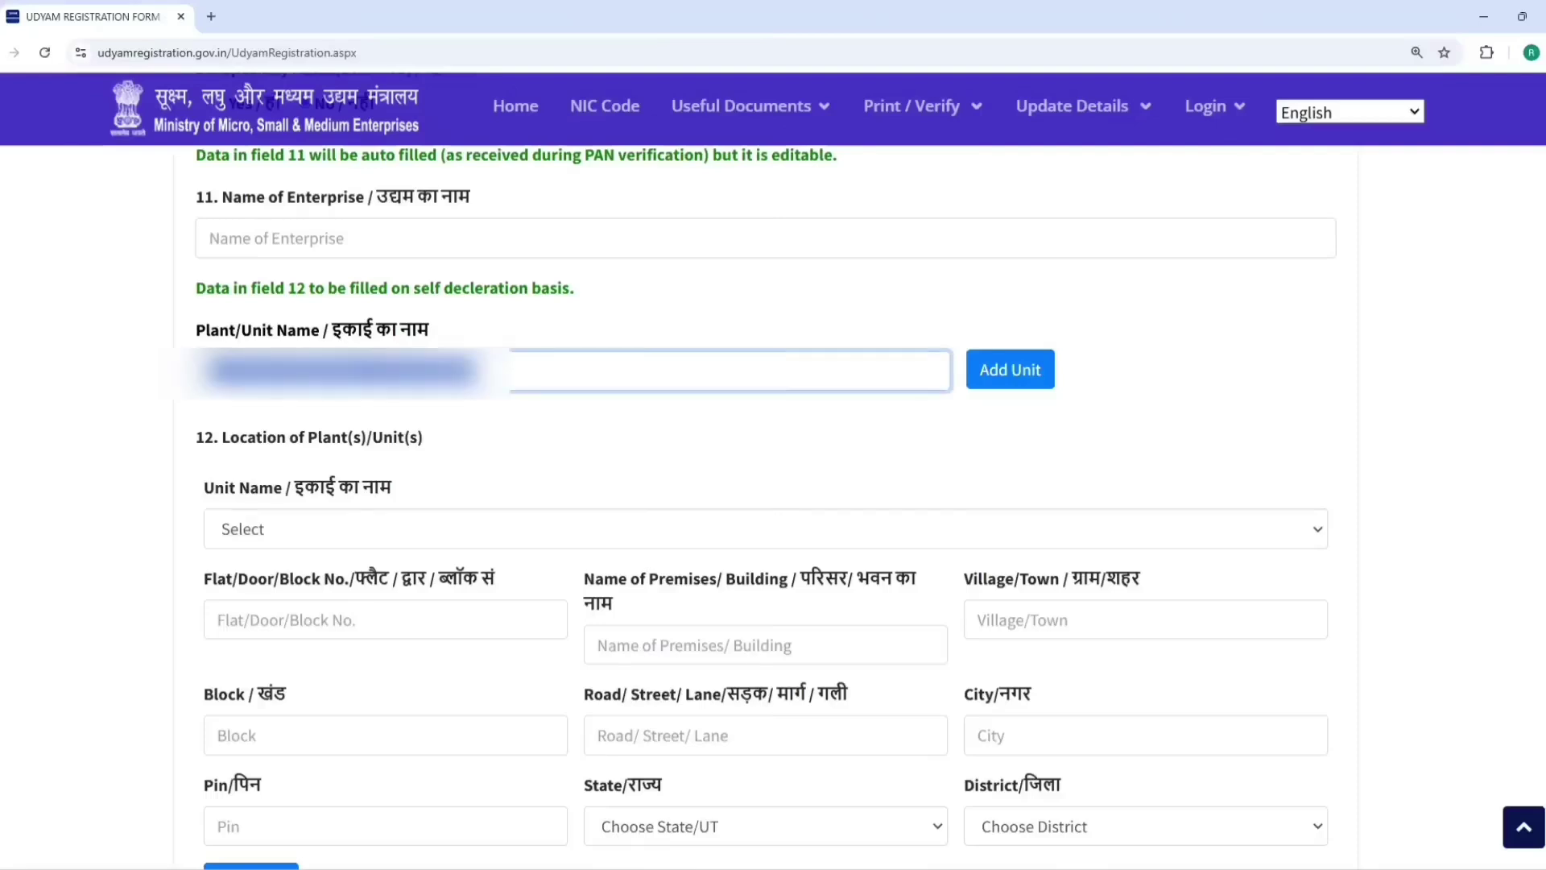
click(245, 240)
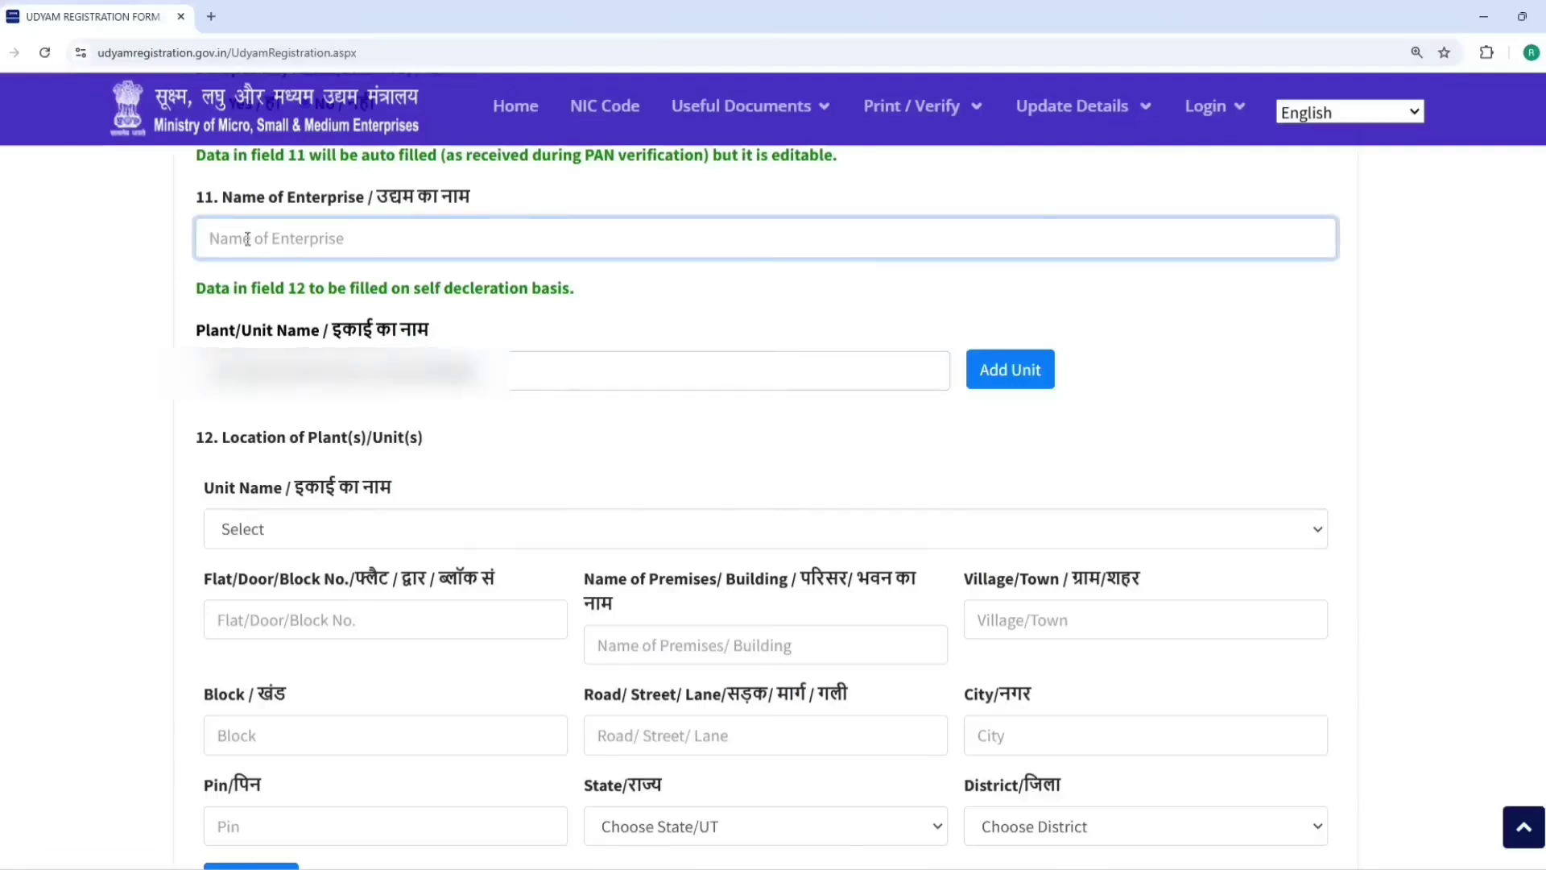
key(ctrl+v)
click(127, 267)
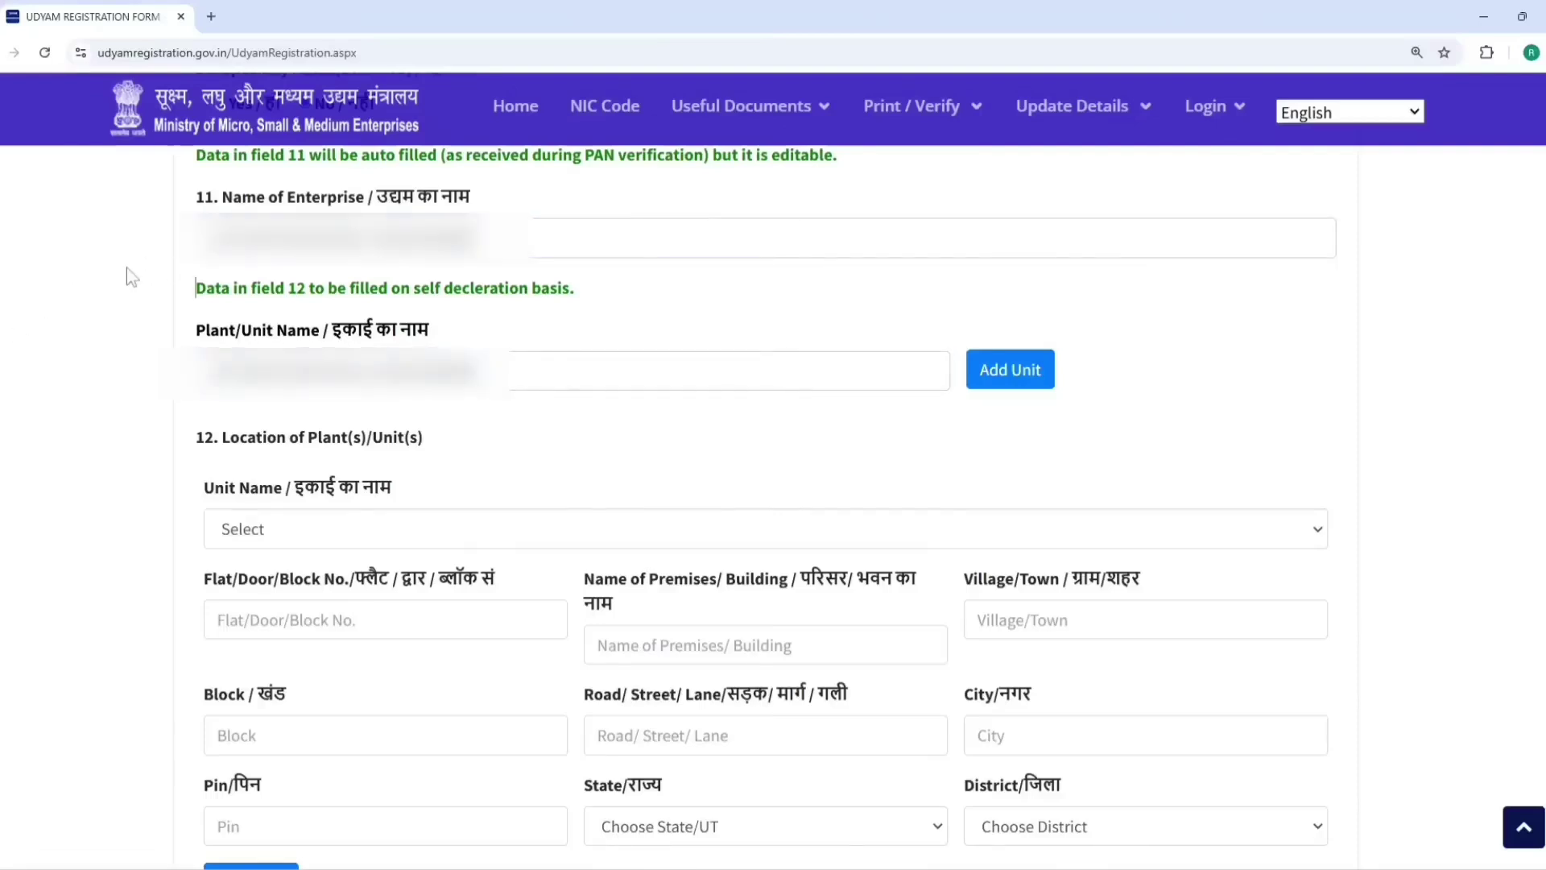
- Add the plant/unit to the enterprise and select it as the unit name under Location of Plant(s)/Unit(s)
click(1035, 389)
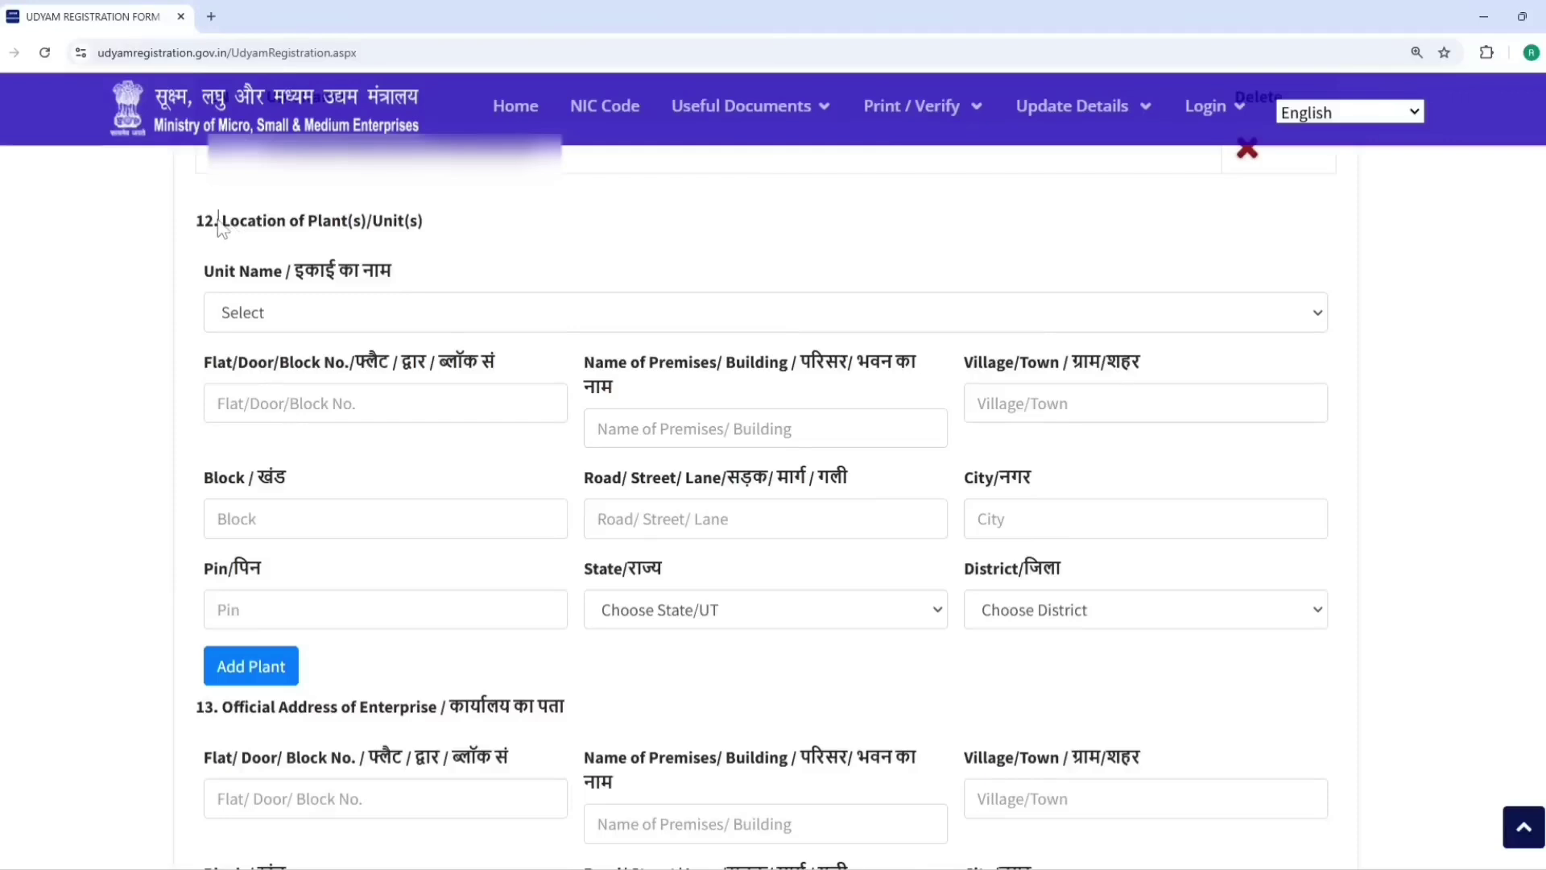
drag(218, 223, 287, 242)
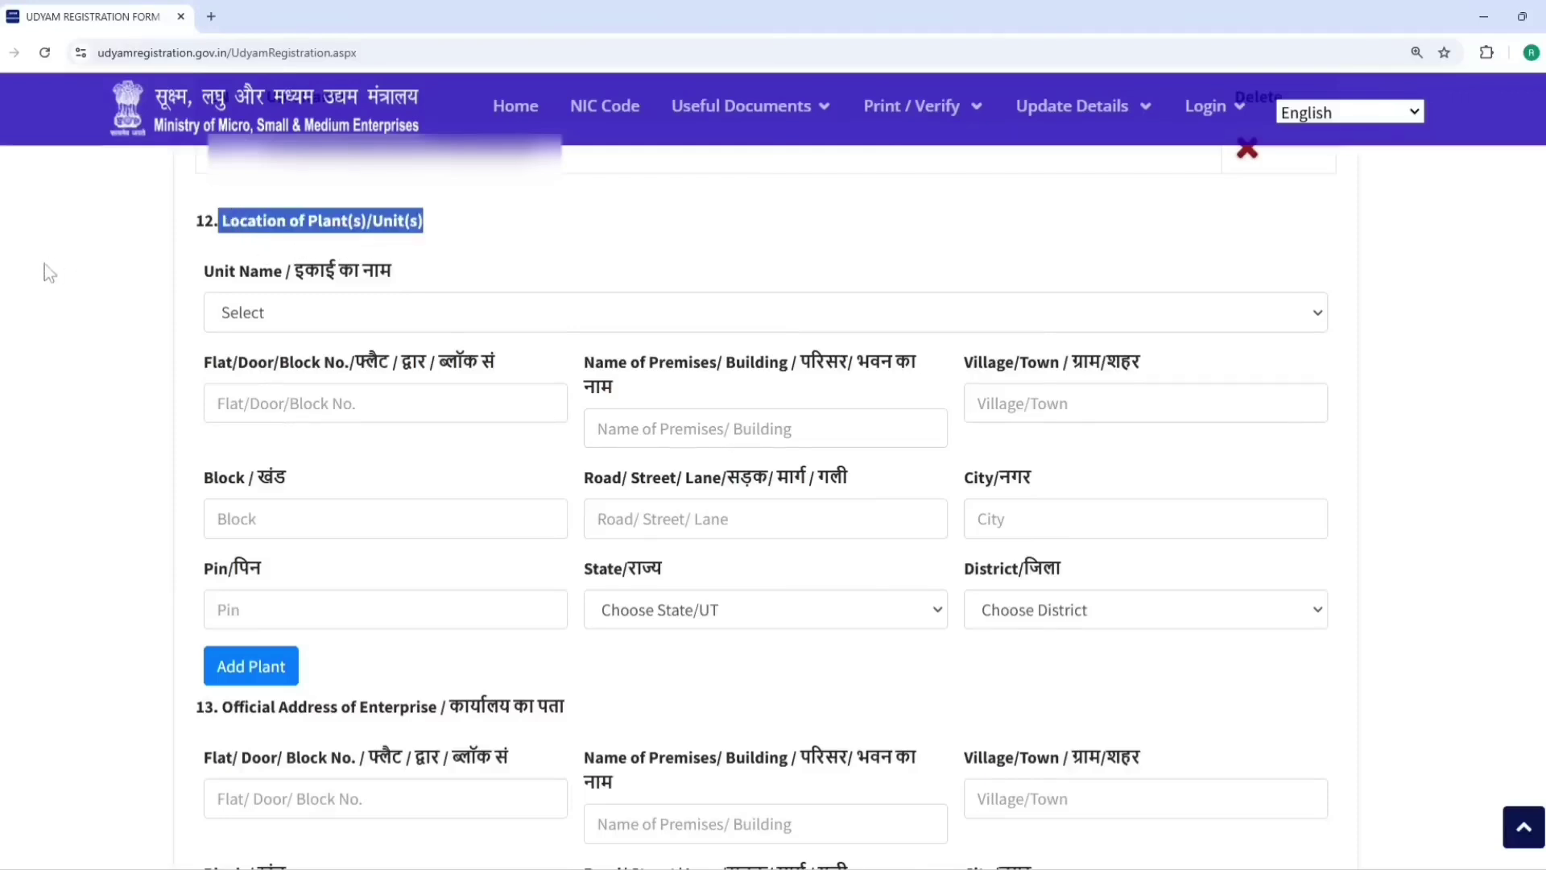
click(408, 310)
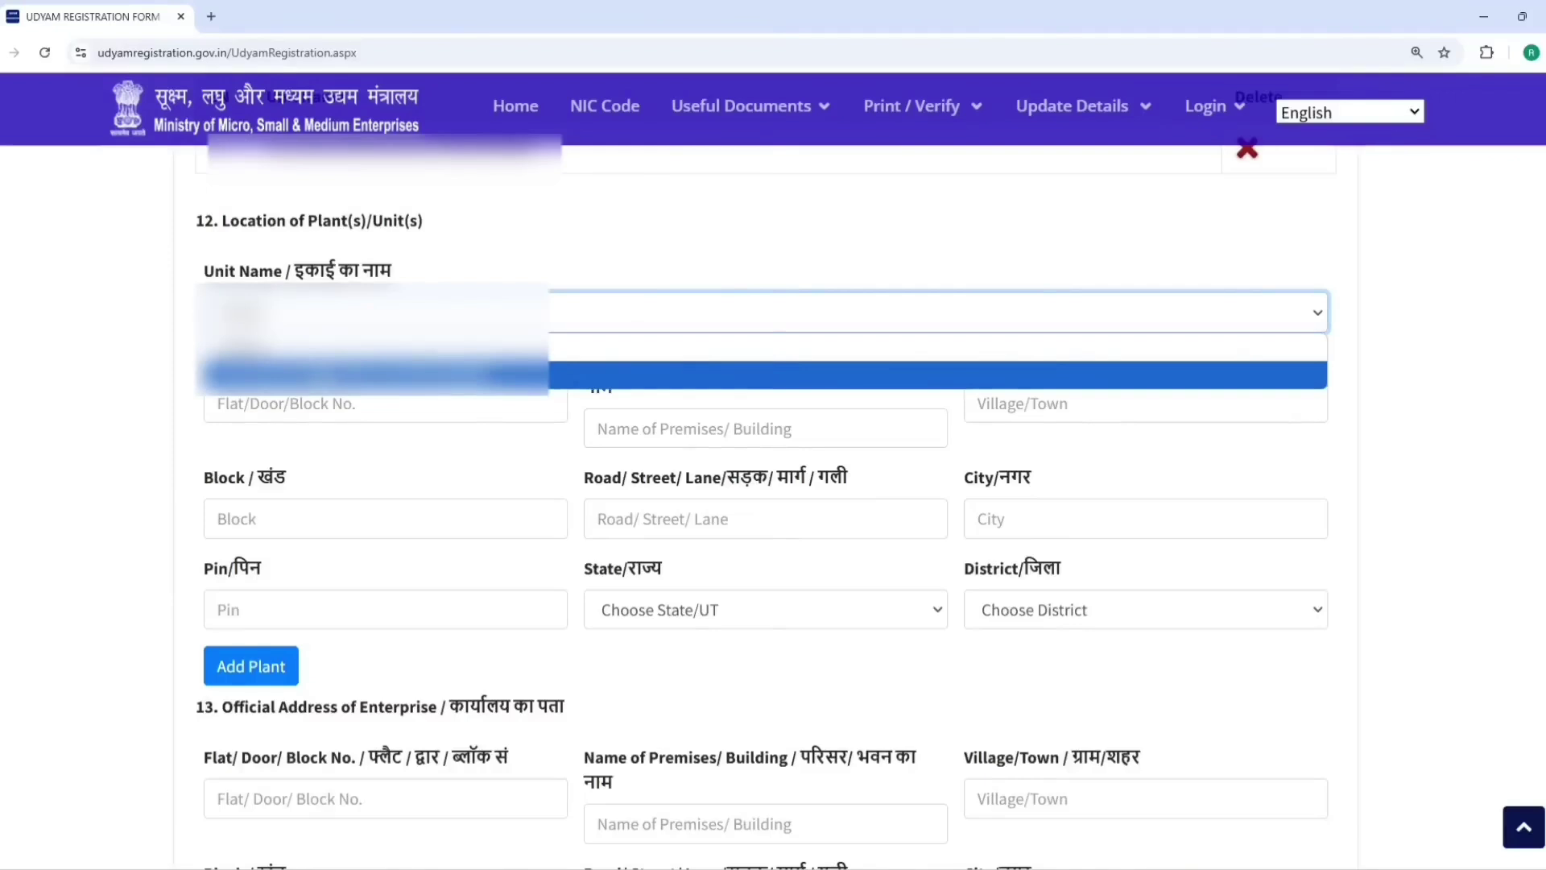
click(323, 375)
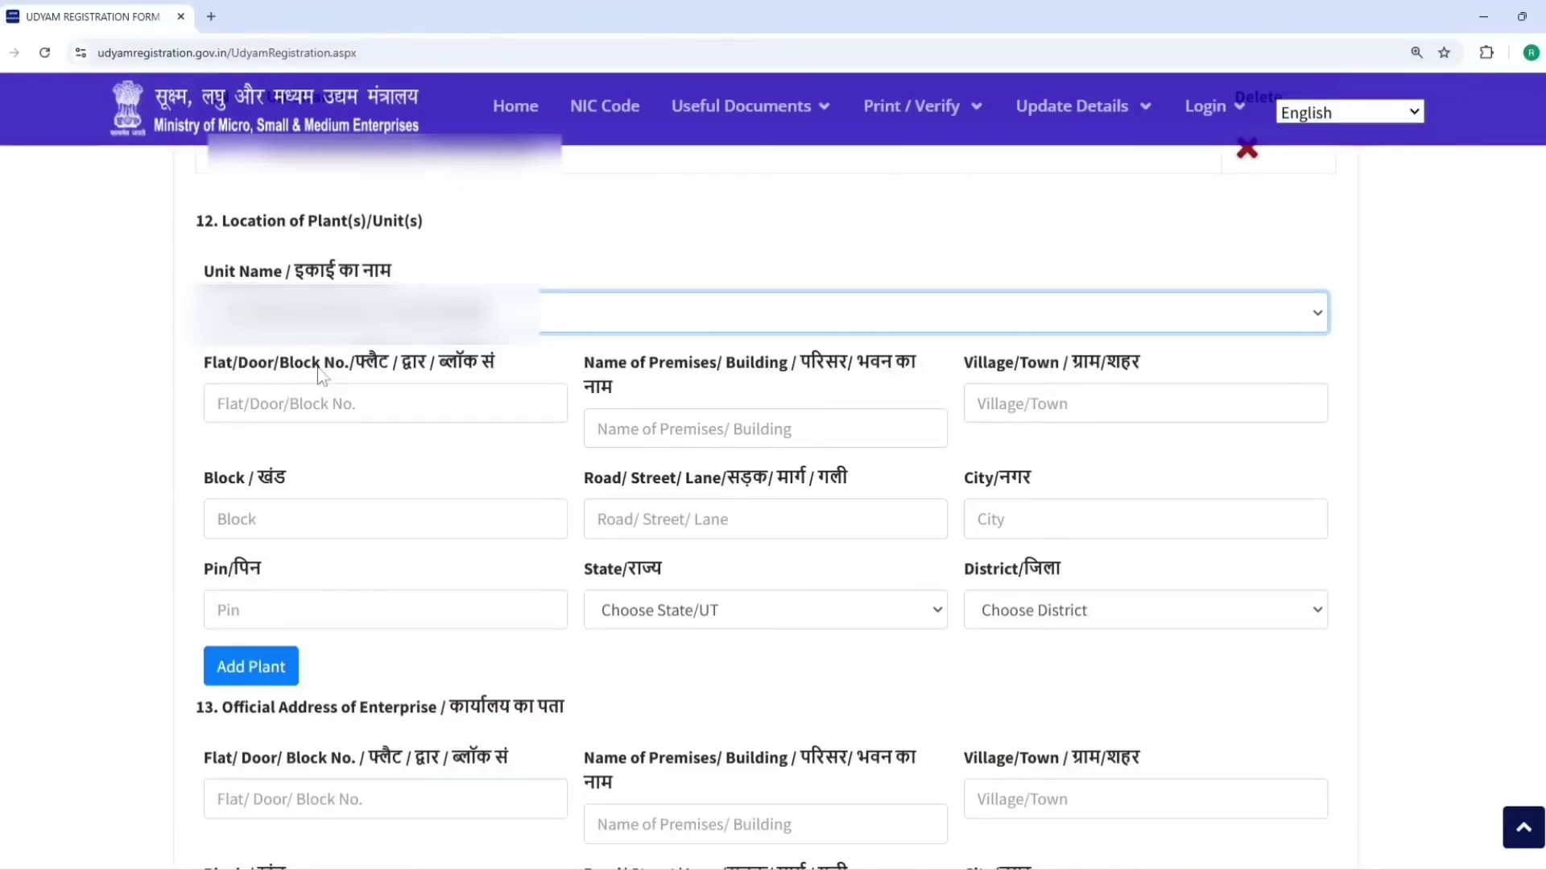
- Fill in the plant's location address, including flat number, premises, town, road, city, pin, state and district, and add the plant
scroll(323, 376, down, 1)
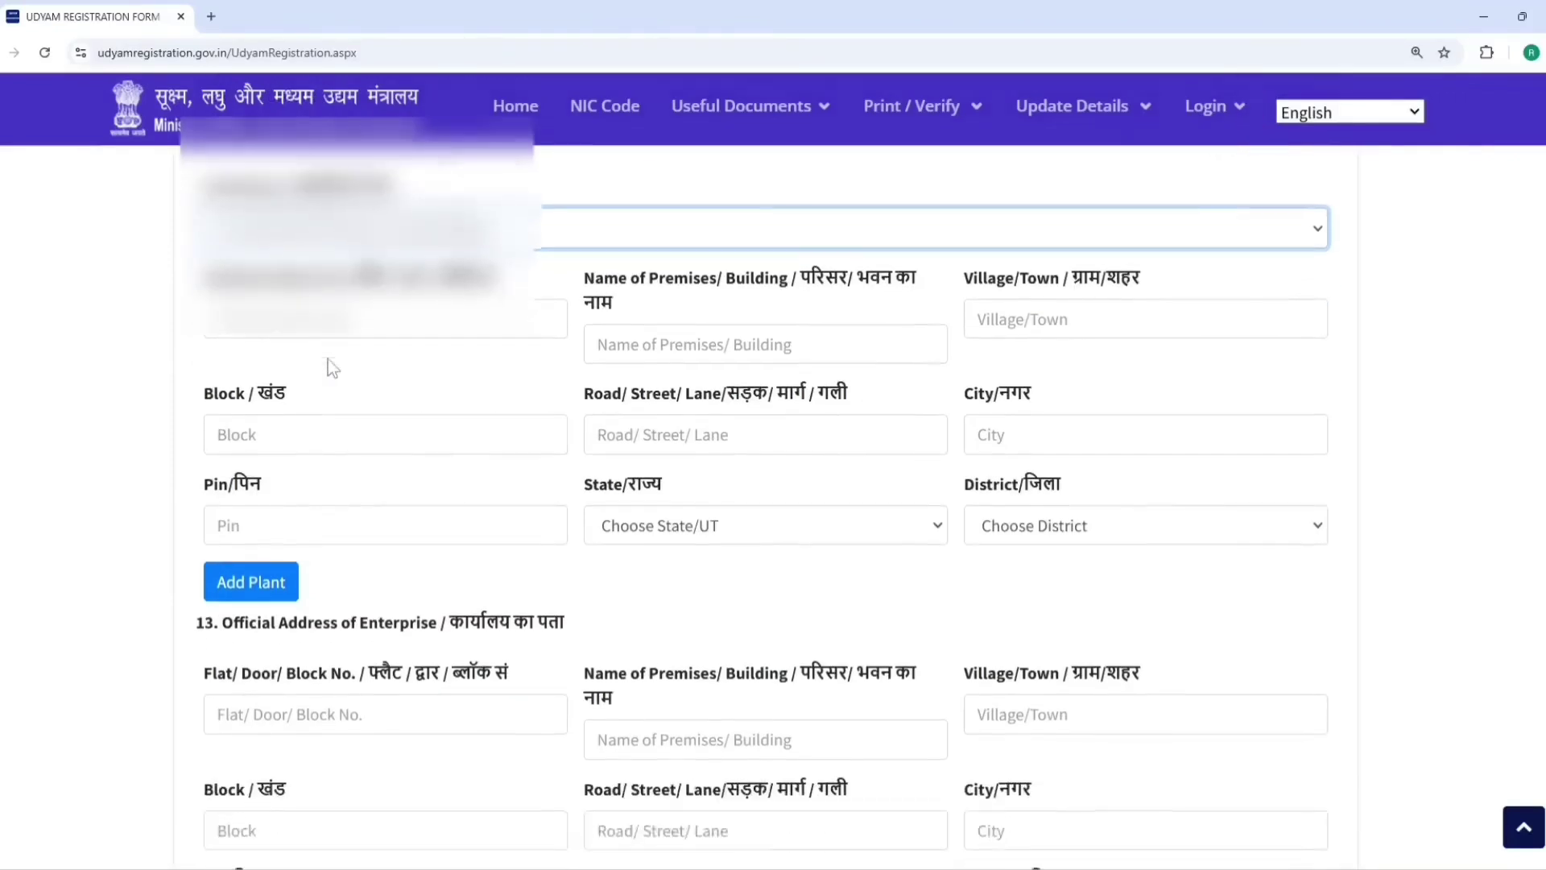
click(327, 321)
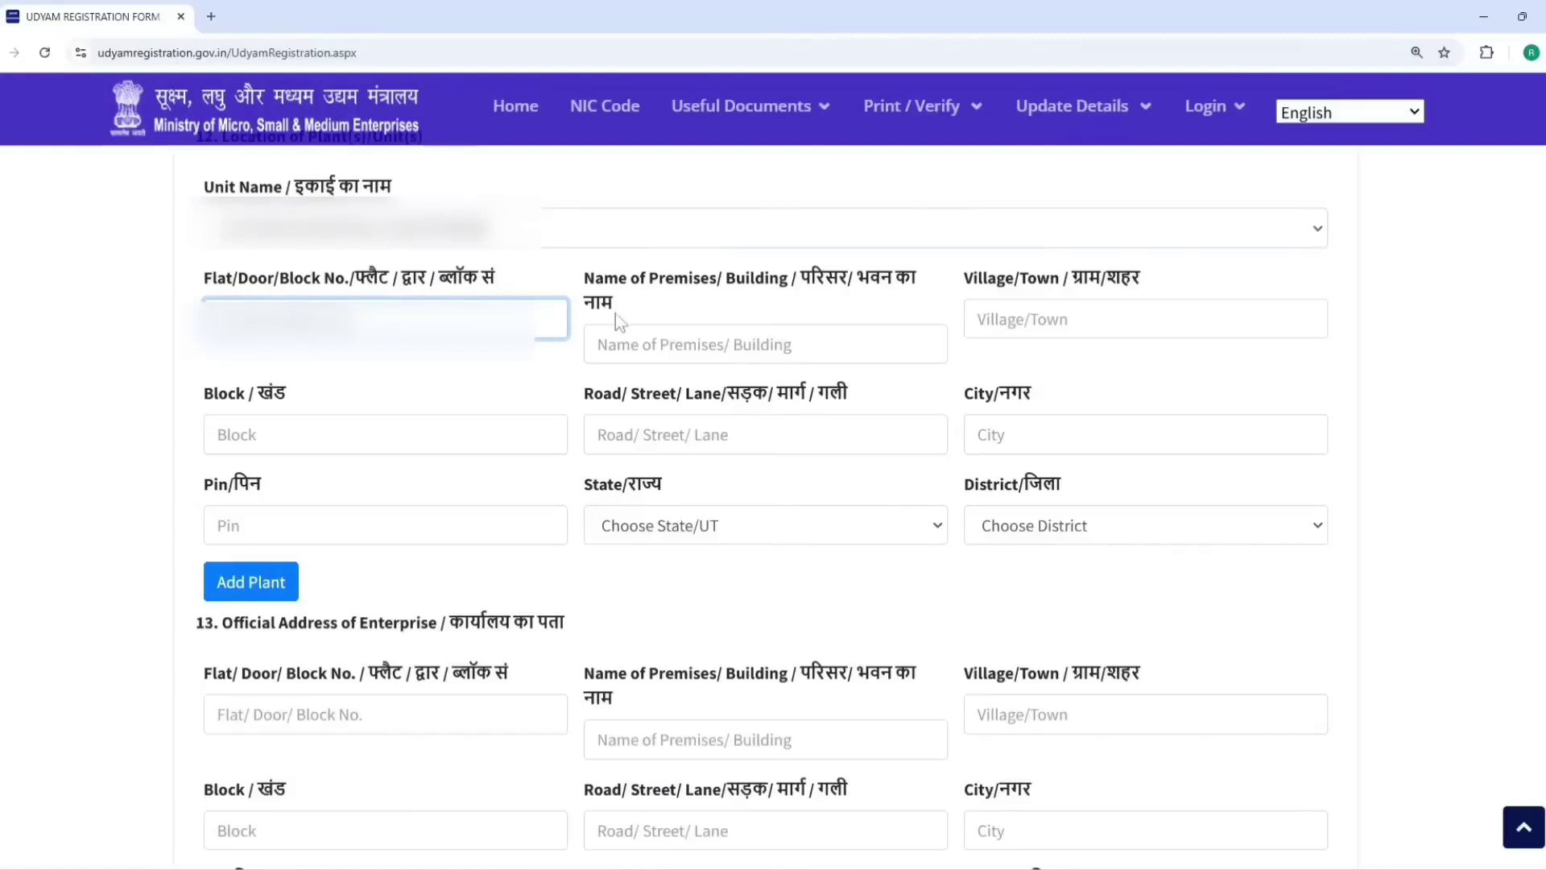
click(617, 336)
click(1058, 329)
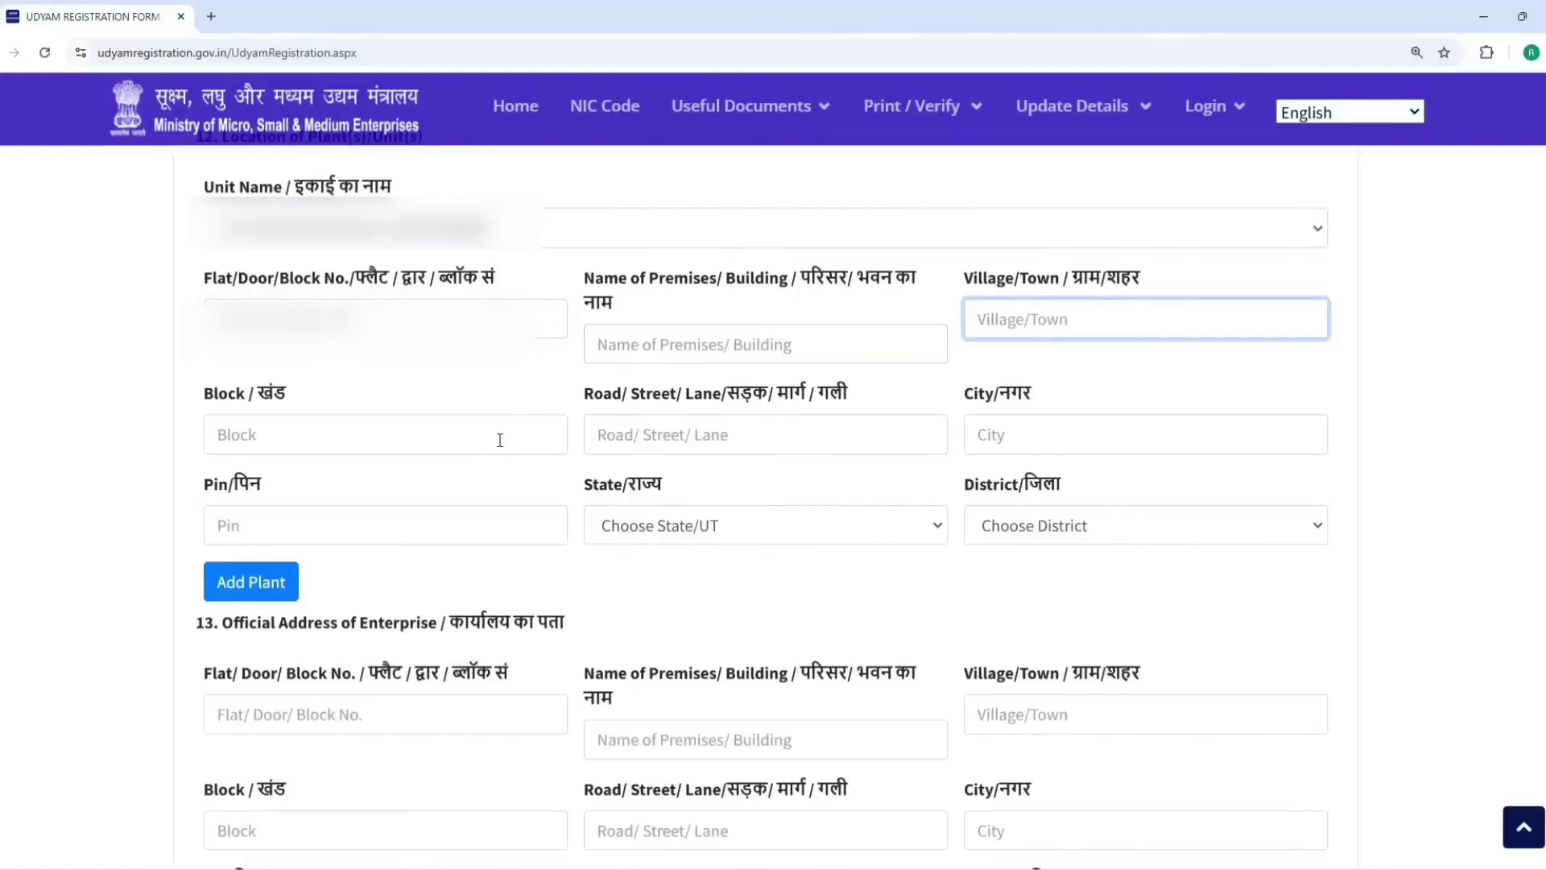
click(267, 581)
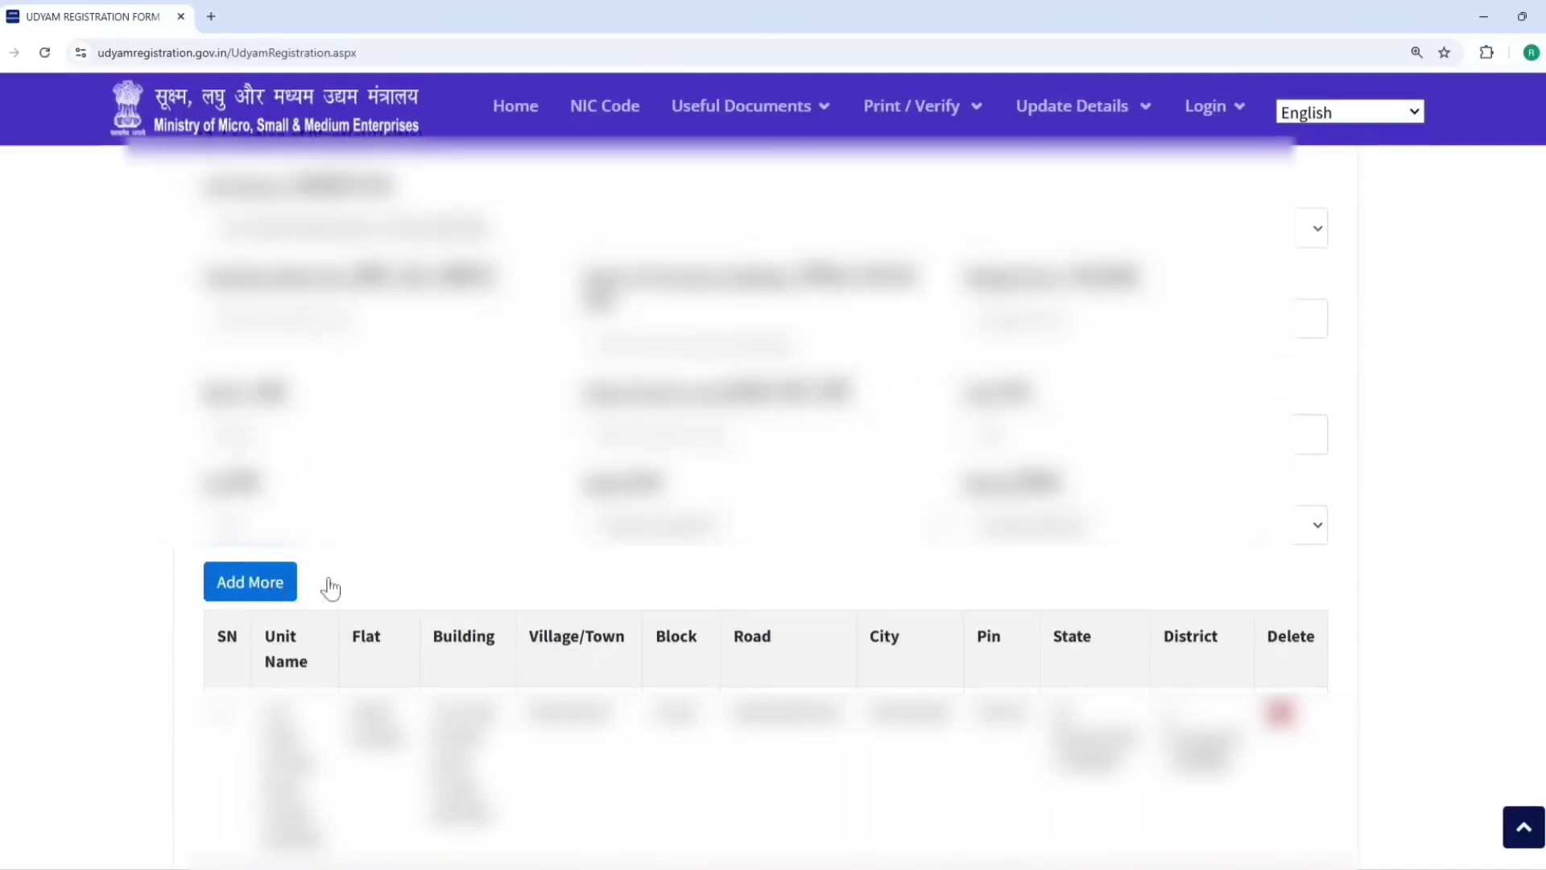
- Fill in the official address of the enterprise and request its latitude and longitude, accepting the map notice
scroll(563, 557, up, 1)
scroll(563, 557, down, 4)
scroll(232, 310, down, 4)
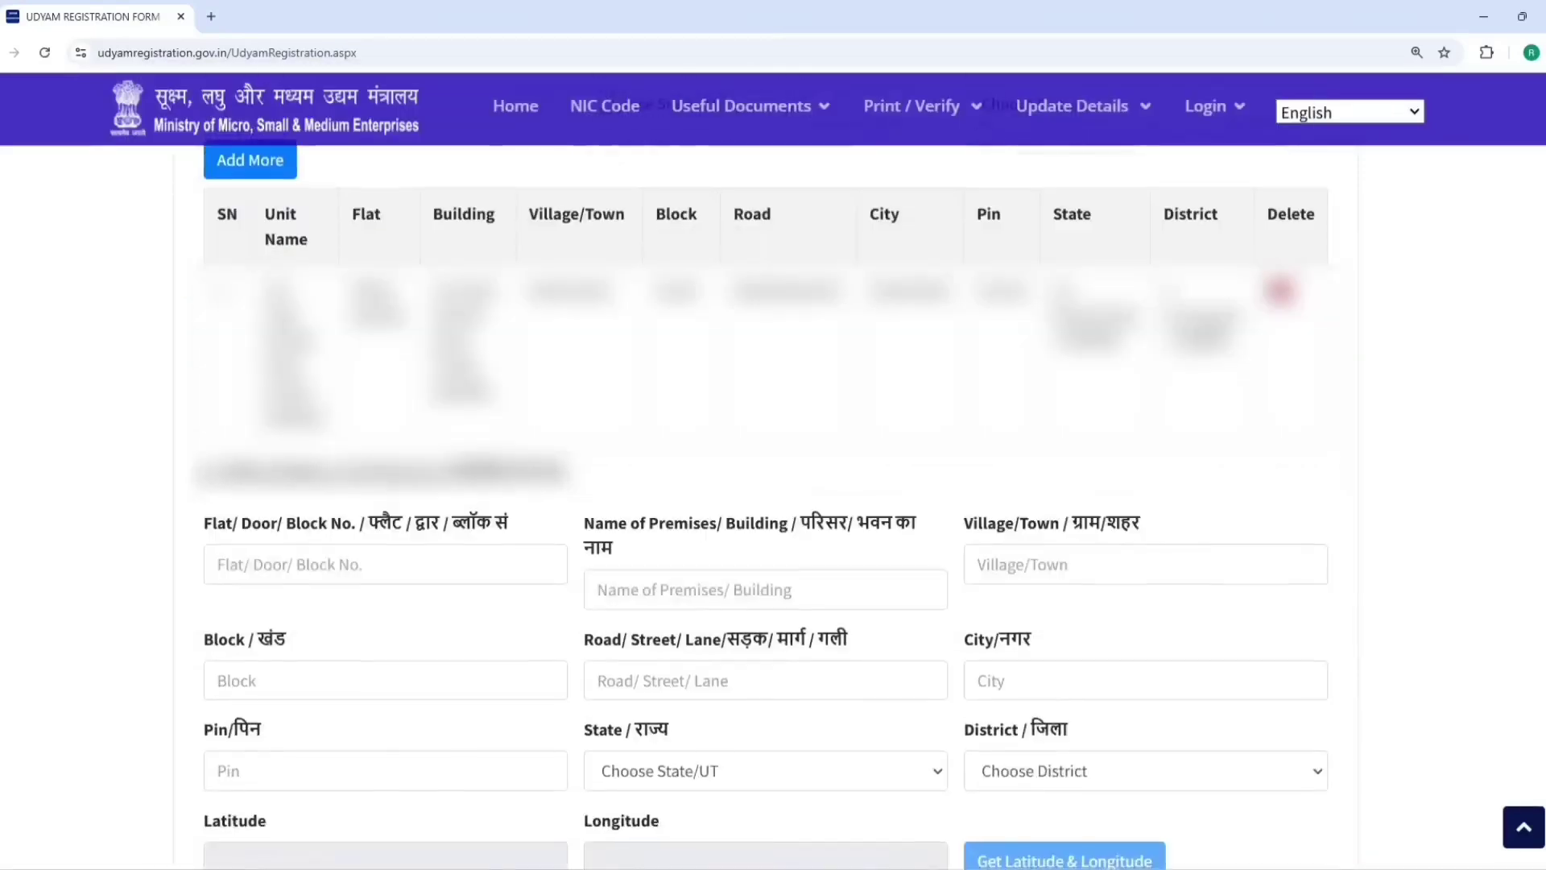
drag(232, 310, 412, 318)
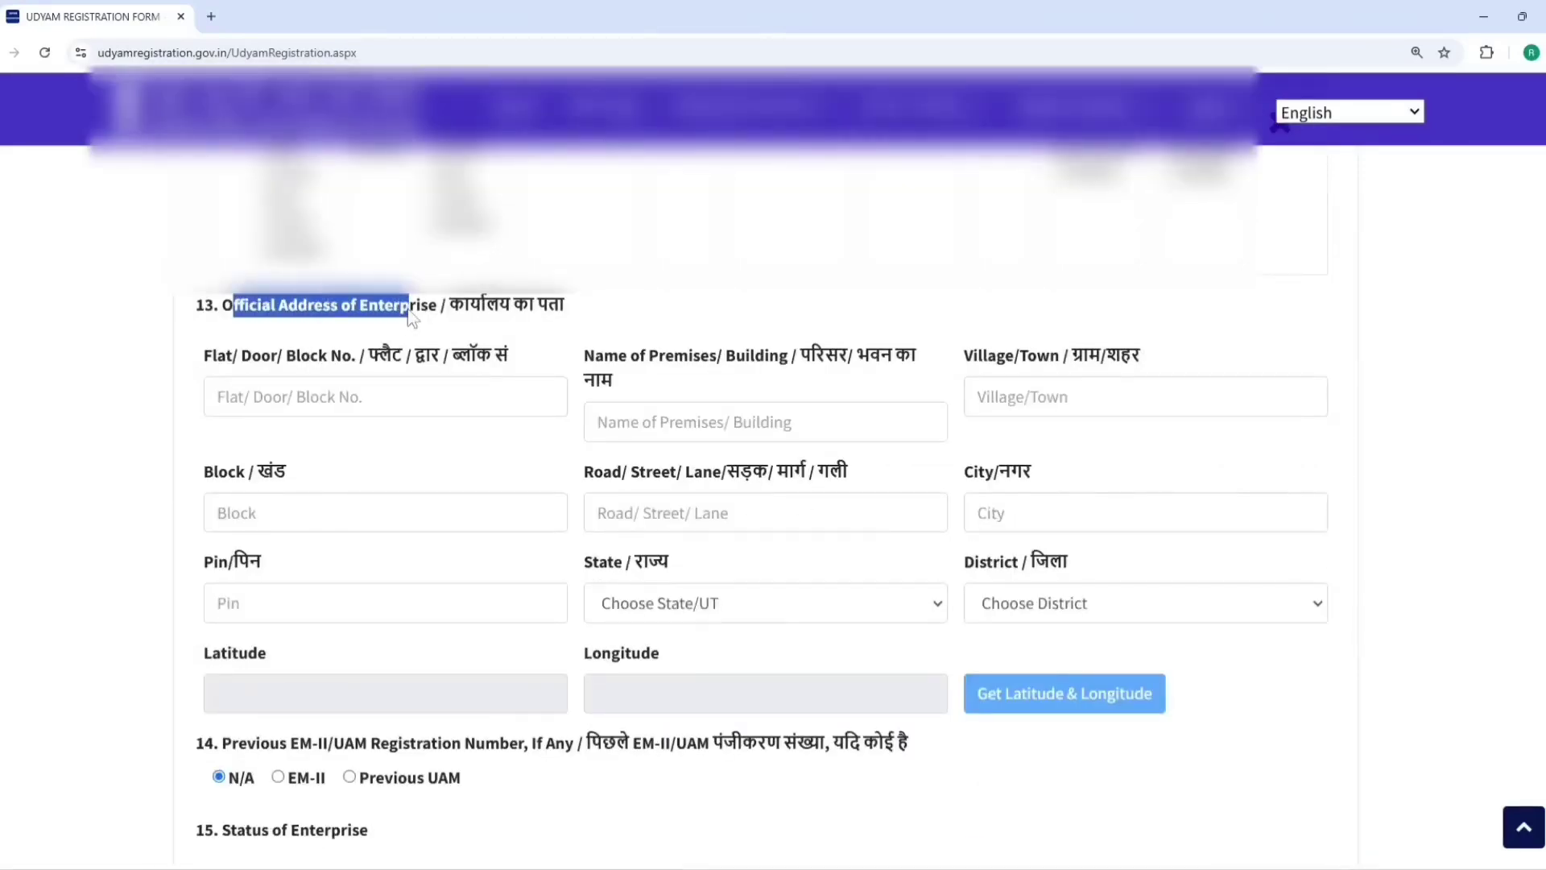
click(352, 413)
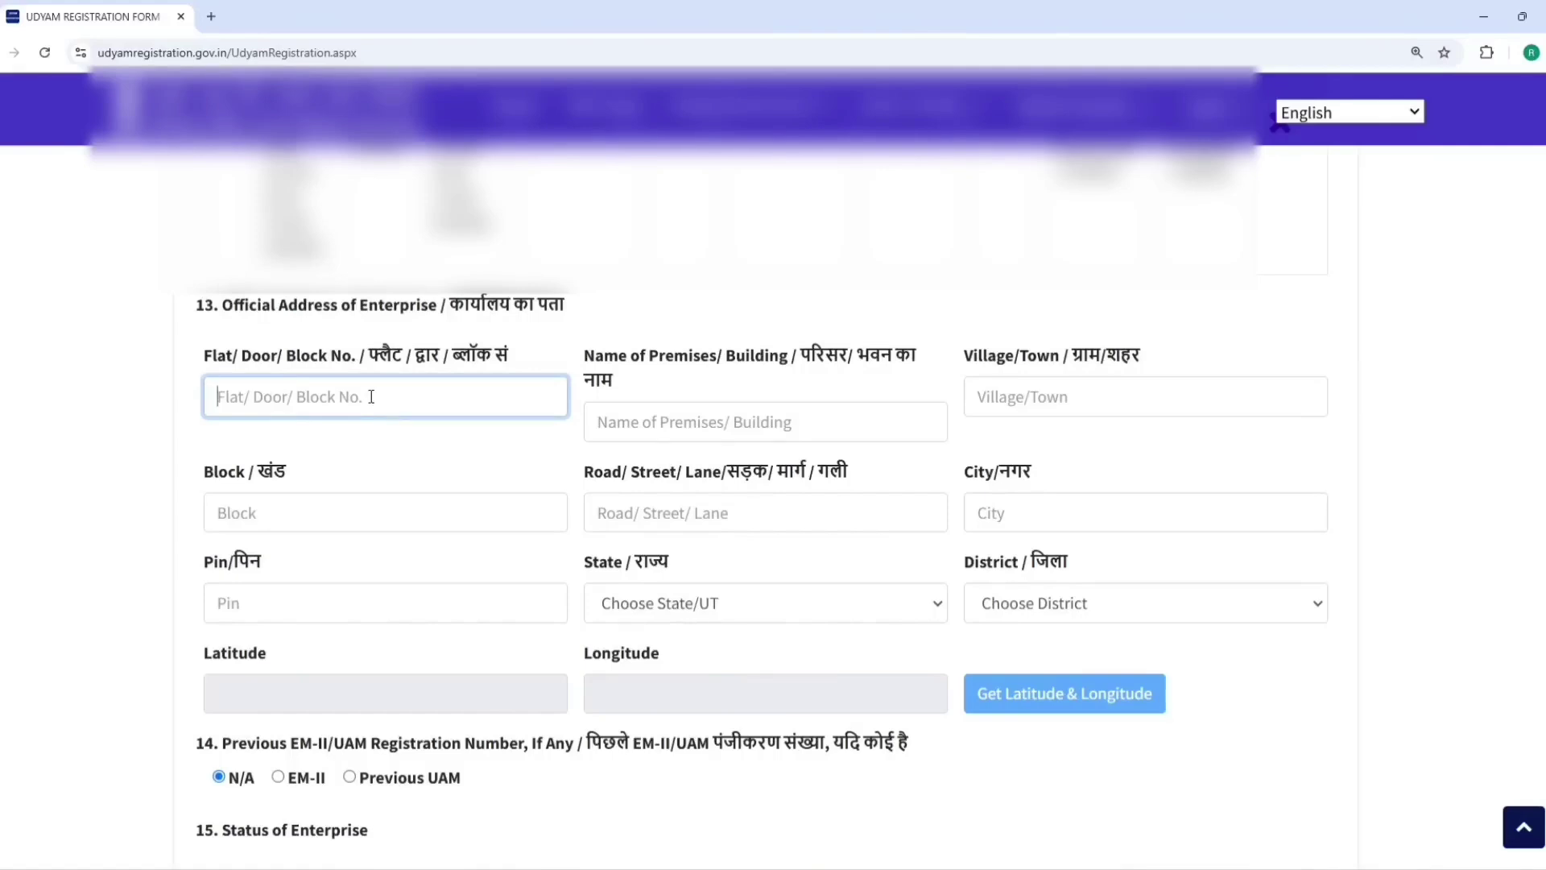
scroll(241, 491, down, 5)
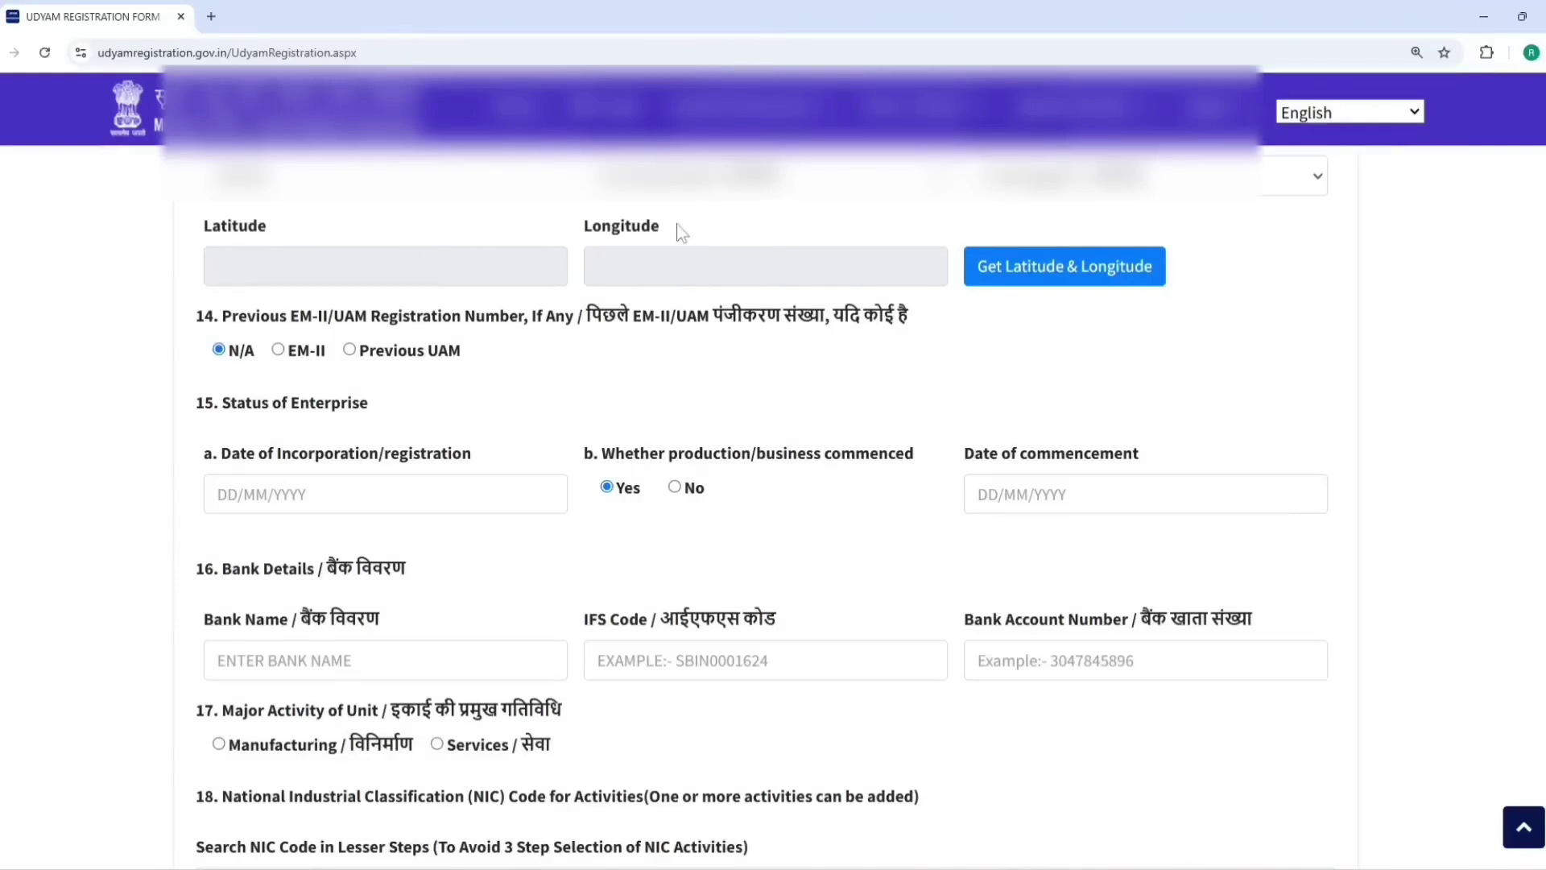
click(1061, 278)
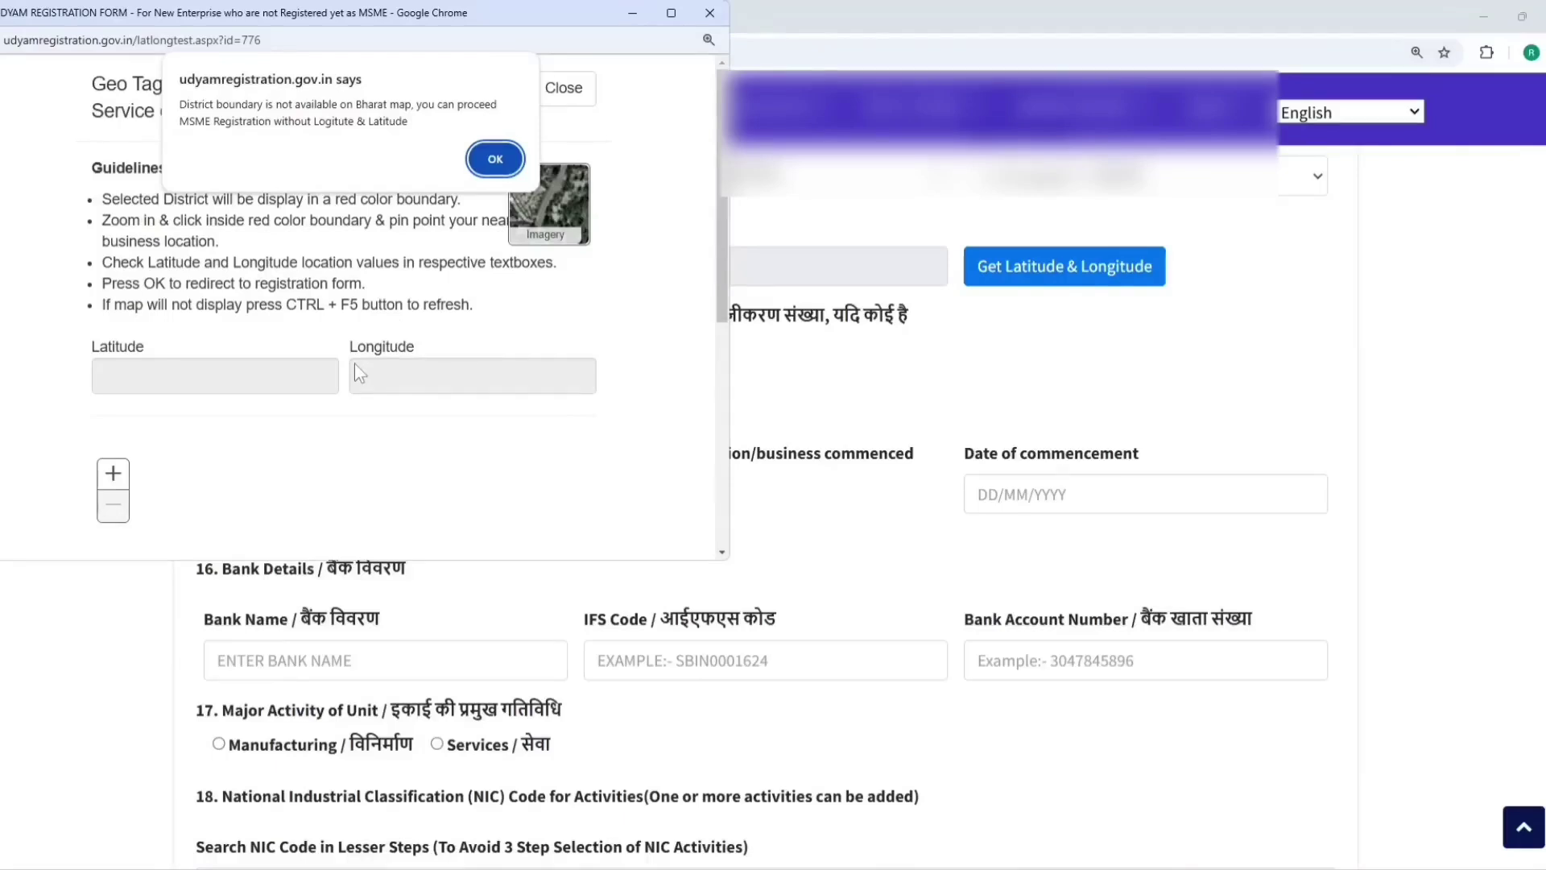
key(Return)
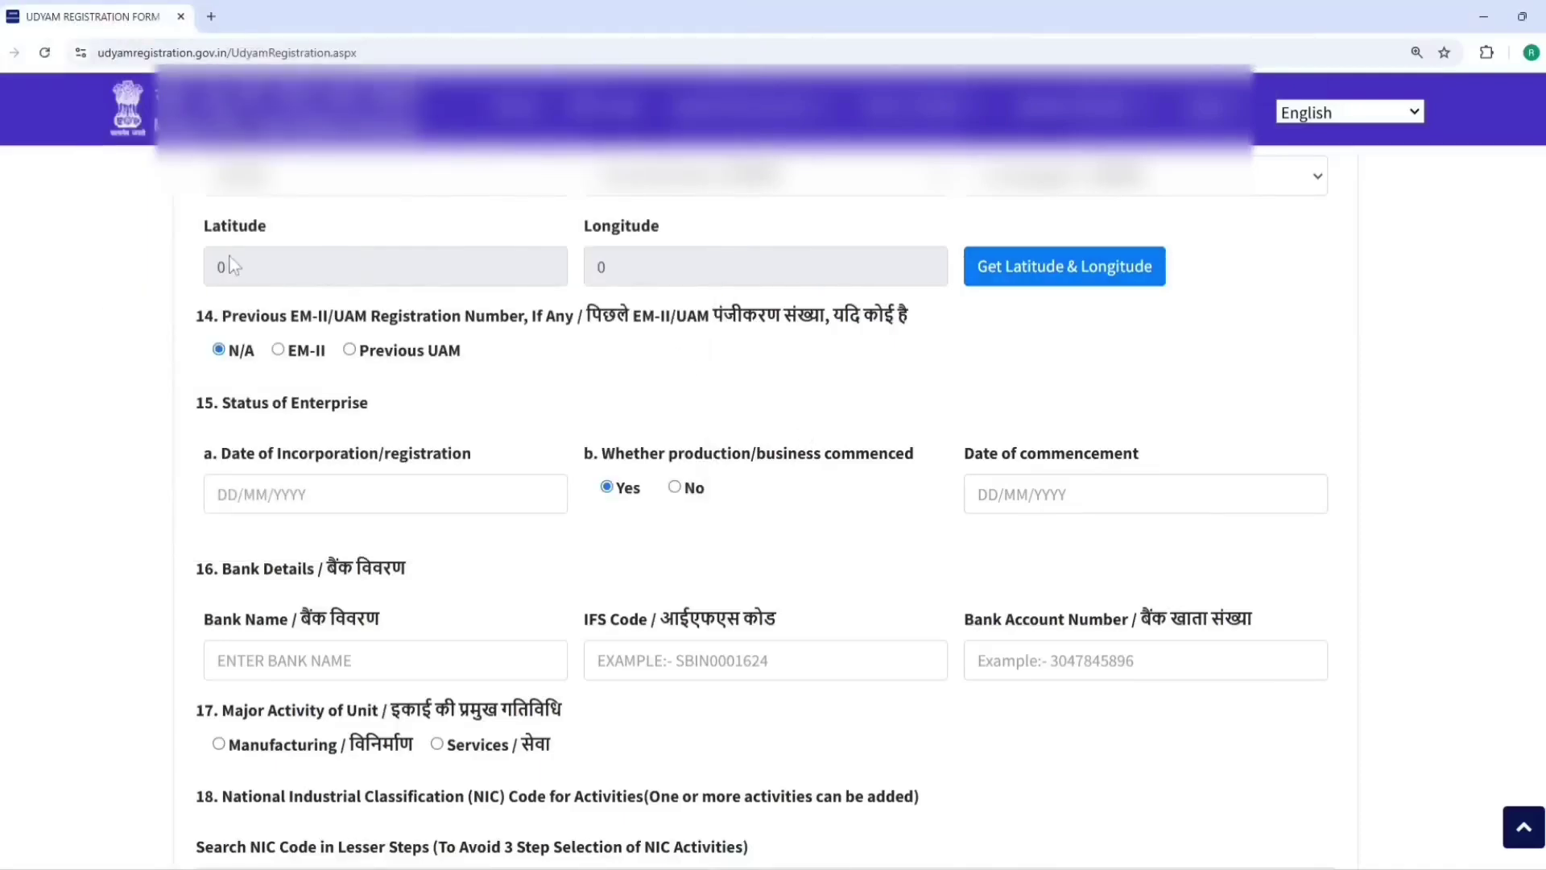
- Complete the status of enterprise with the incorporation date, business commenced Yes and the date of commencement
scroll(235, 271, down, 2)
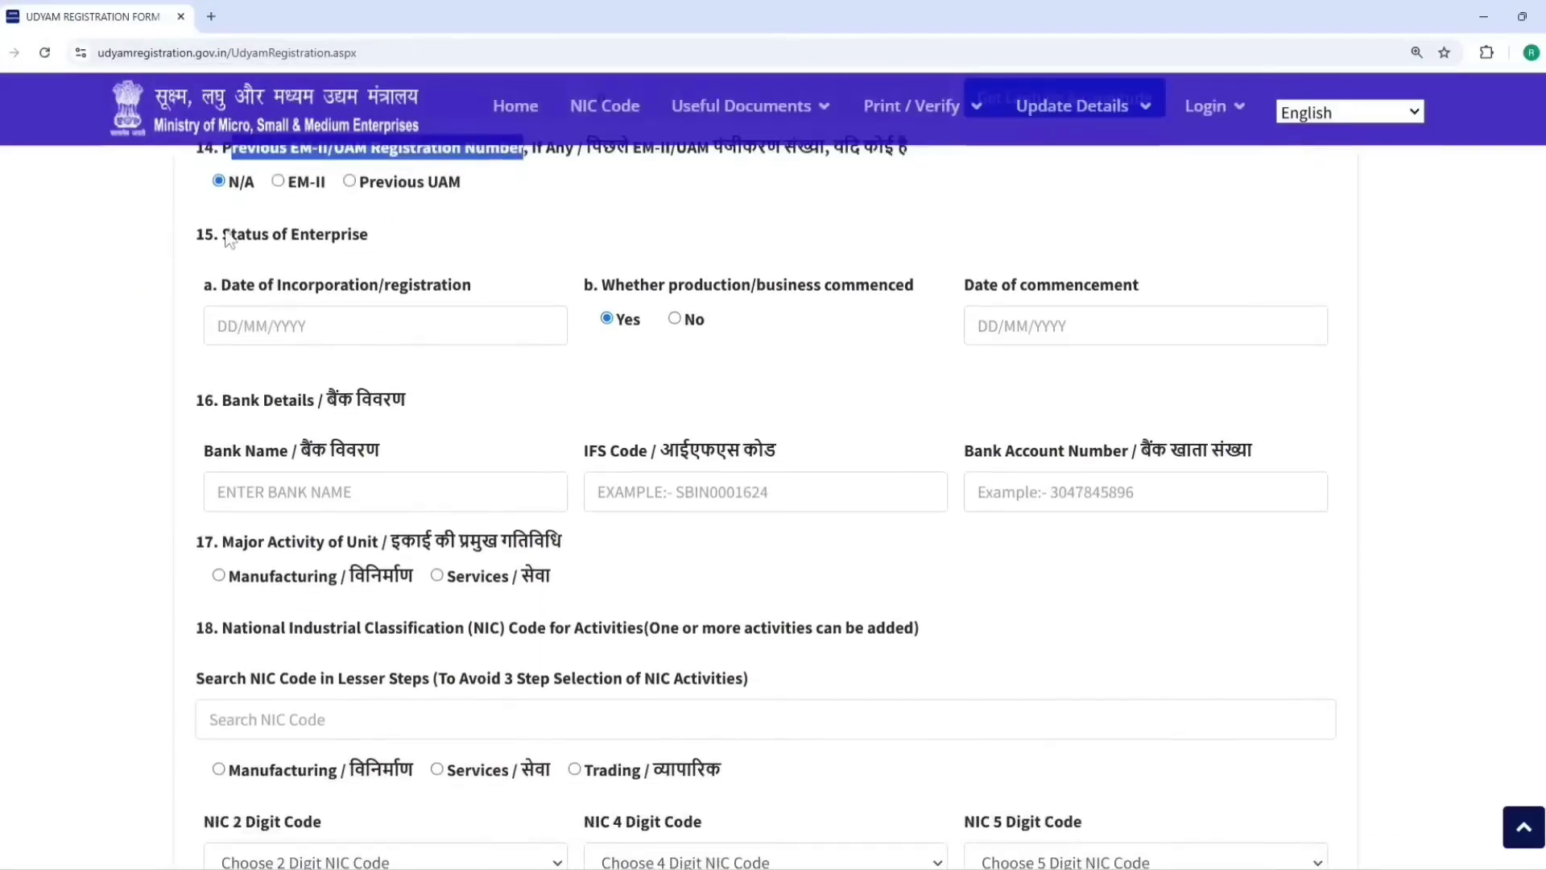
drag(223, 236, 366, 240)
click(325, 332)
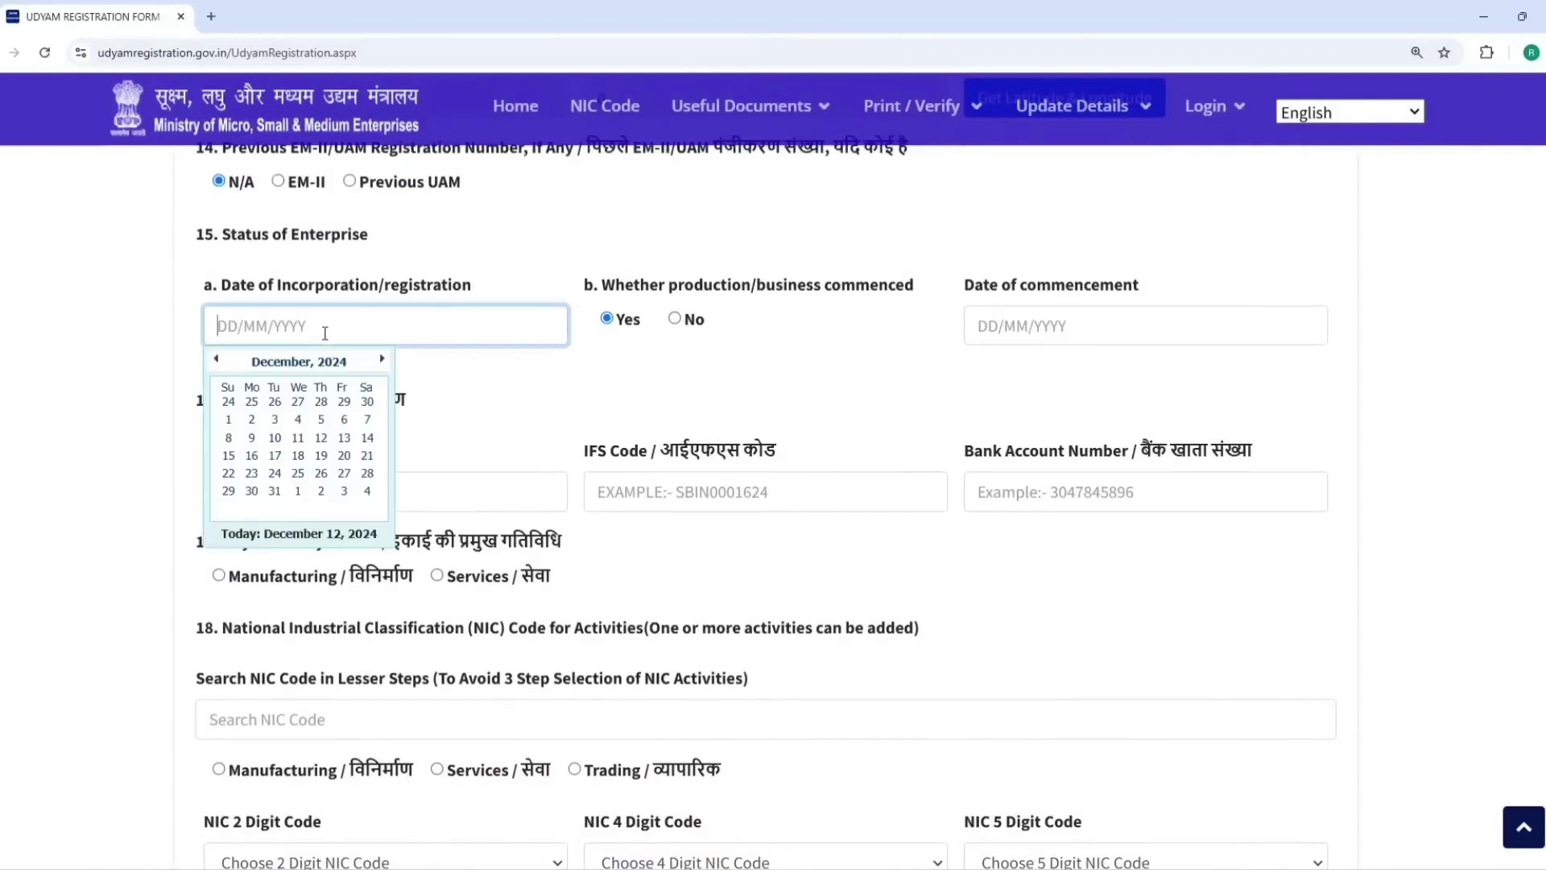
click(609, 320)
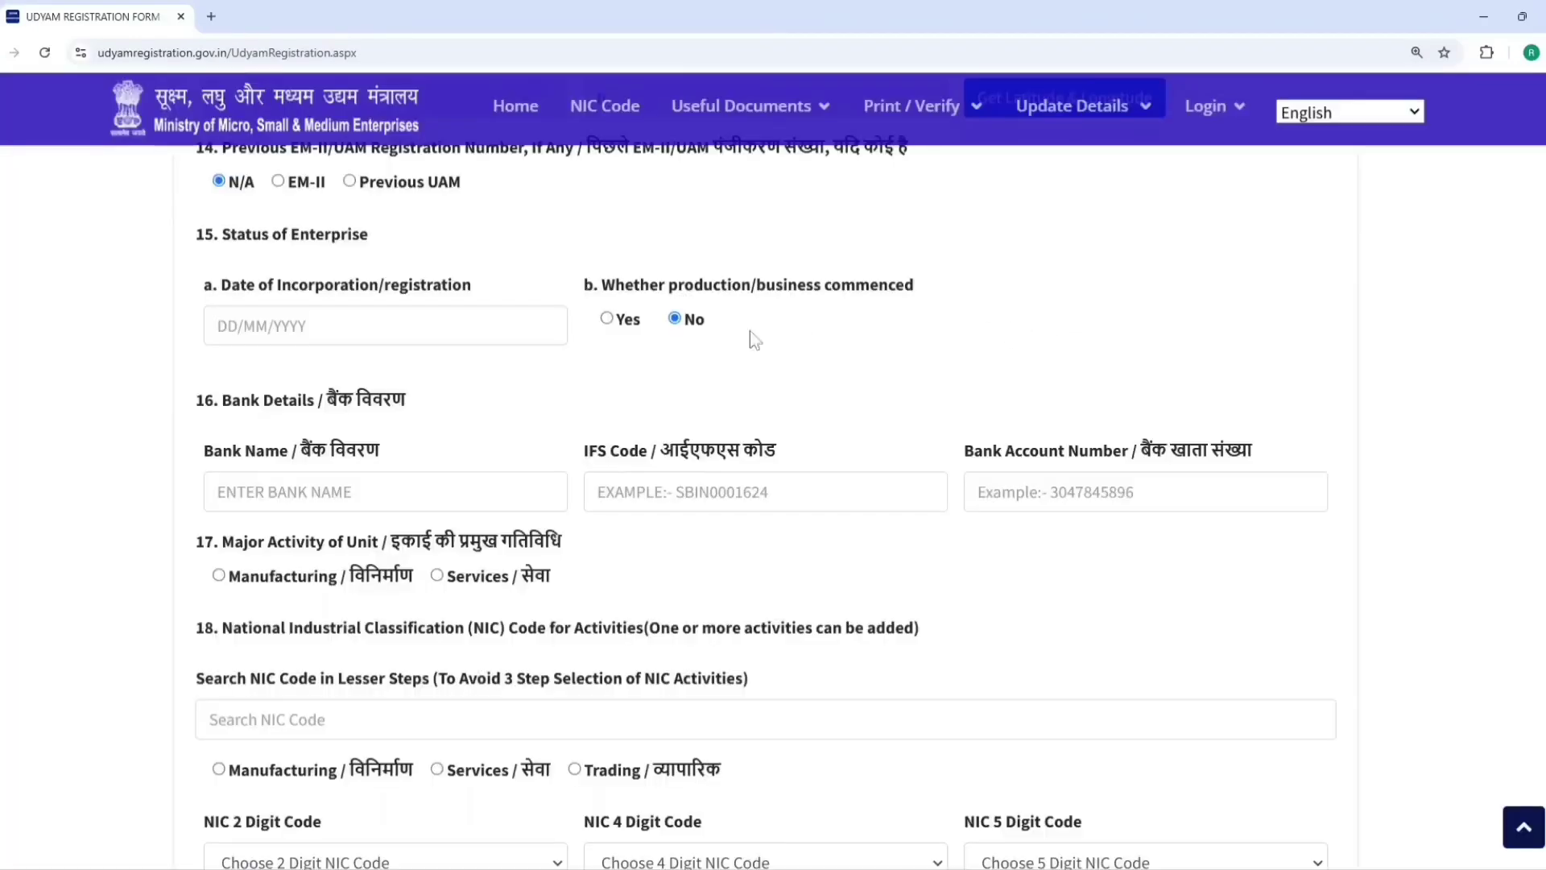
click(606, 318)
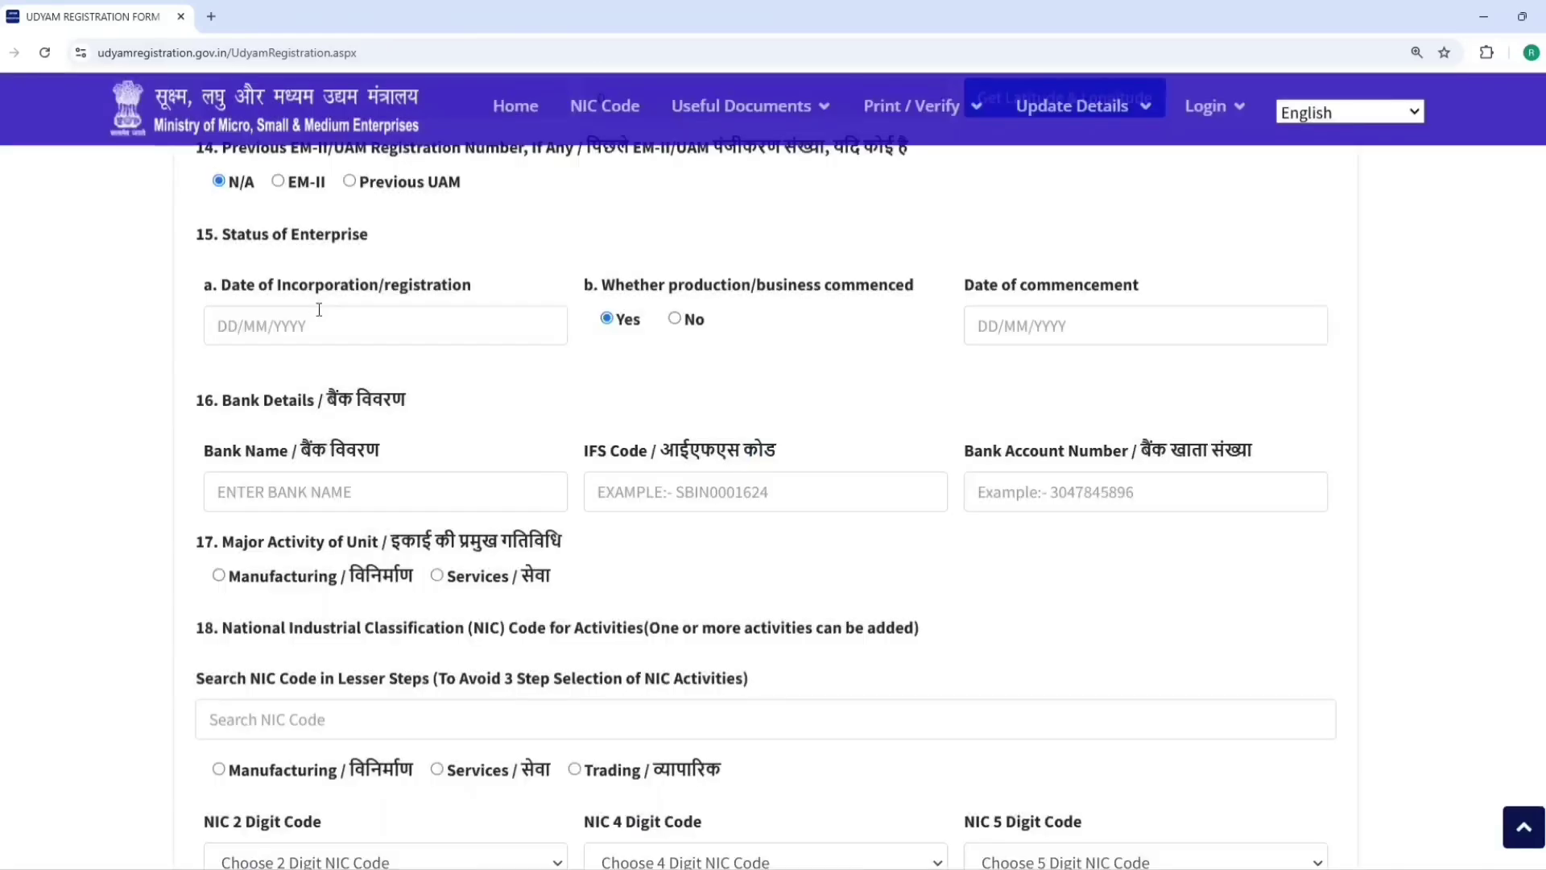
click(315, 316)
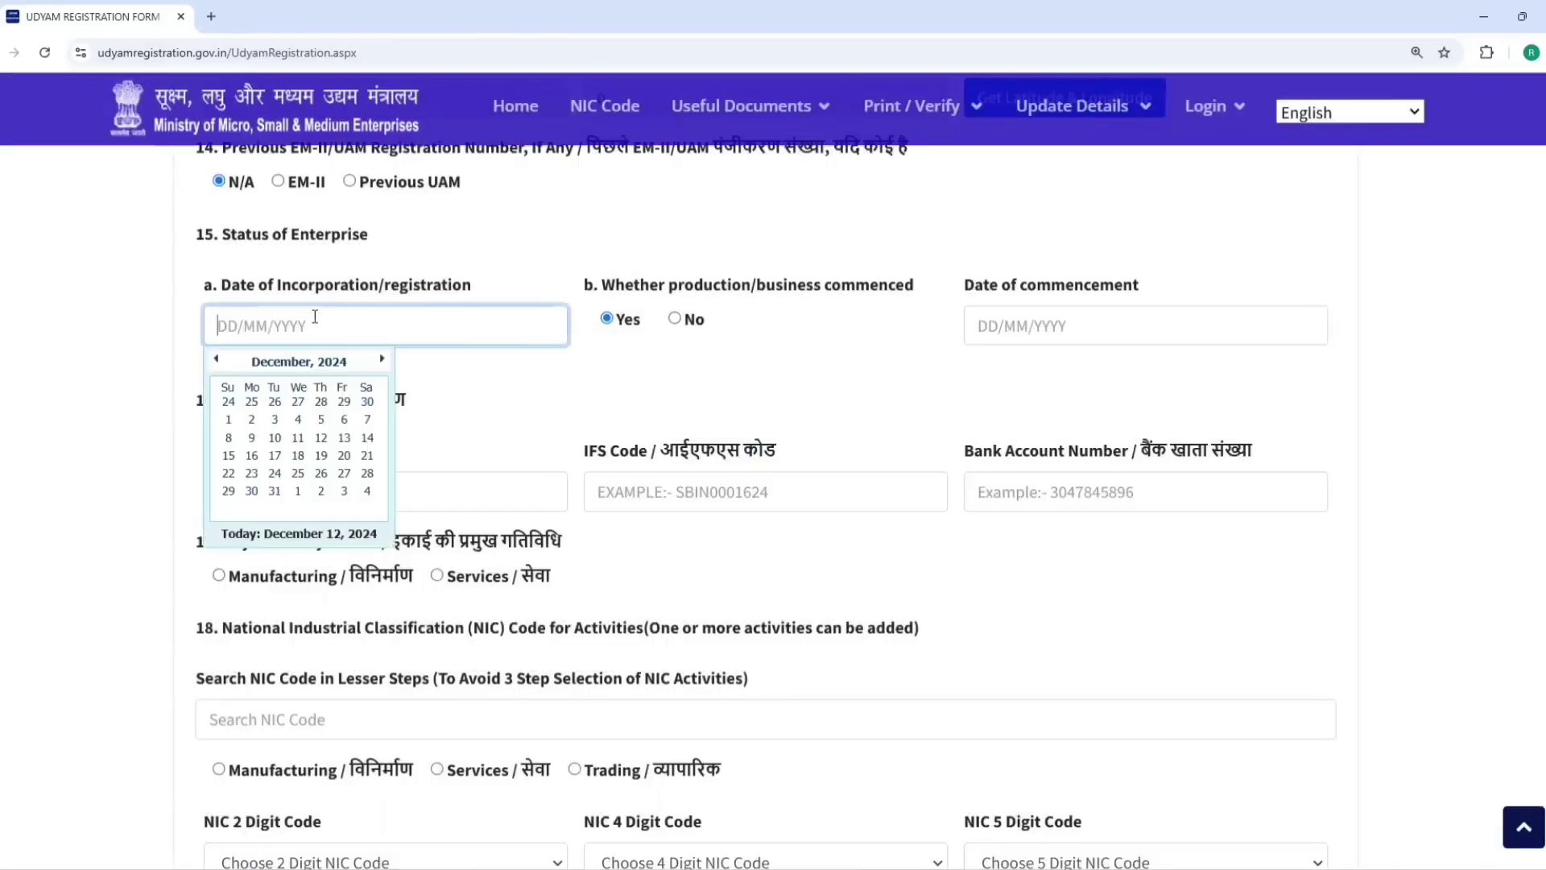
click(1007, 320)
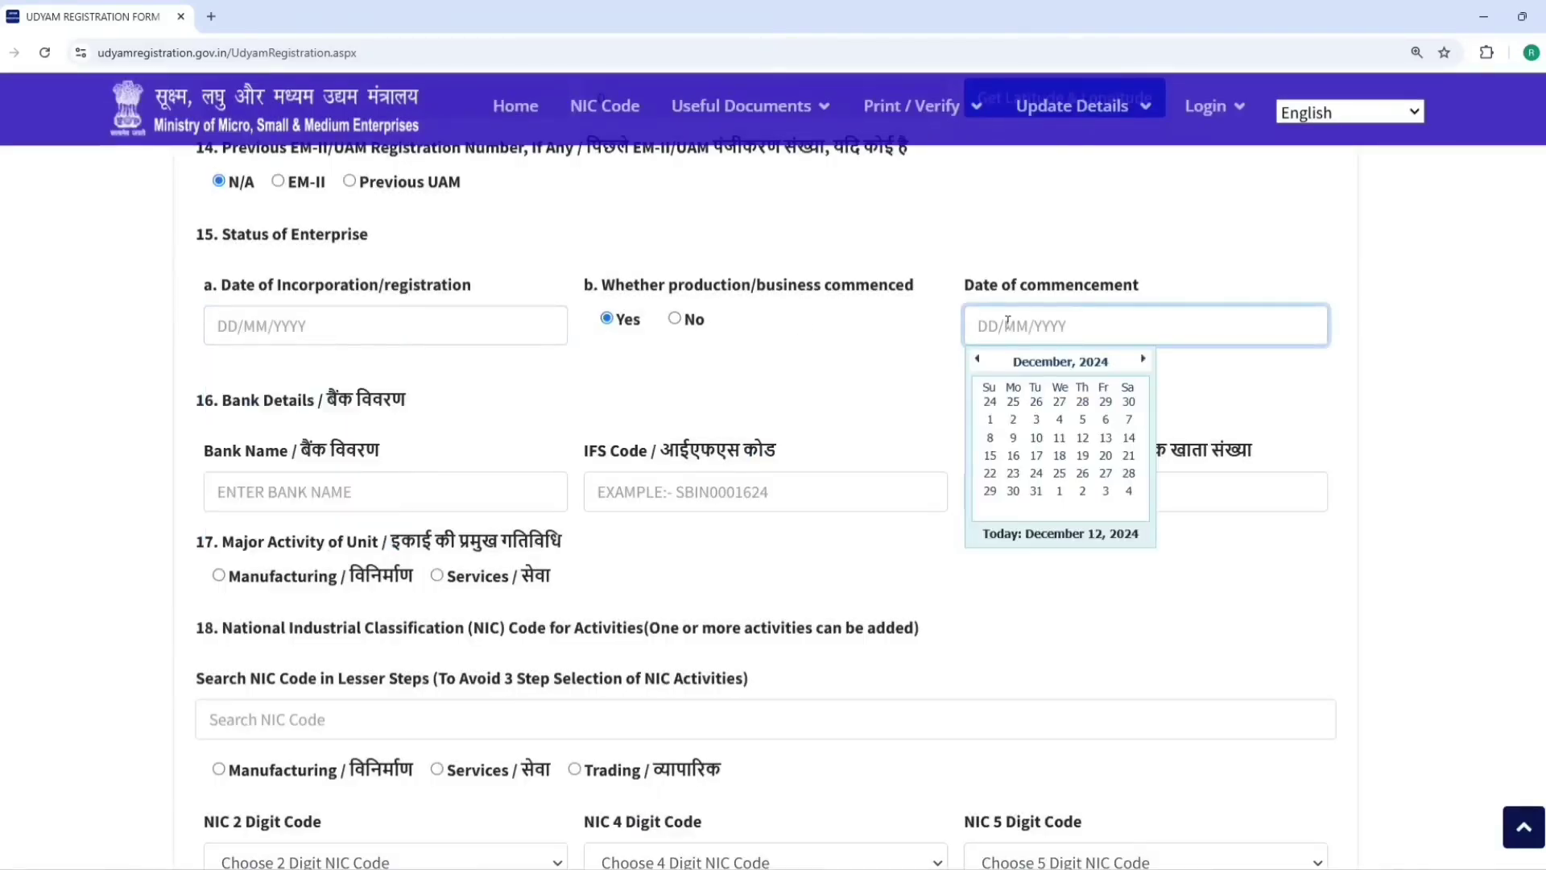
key(Tab)
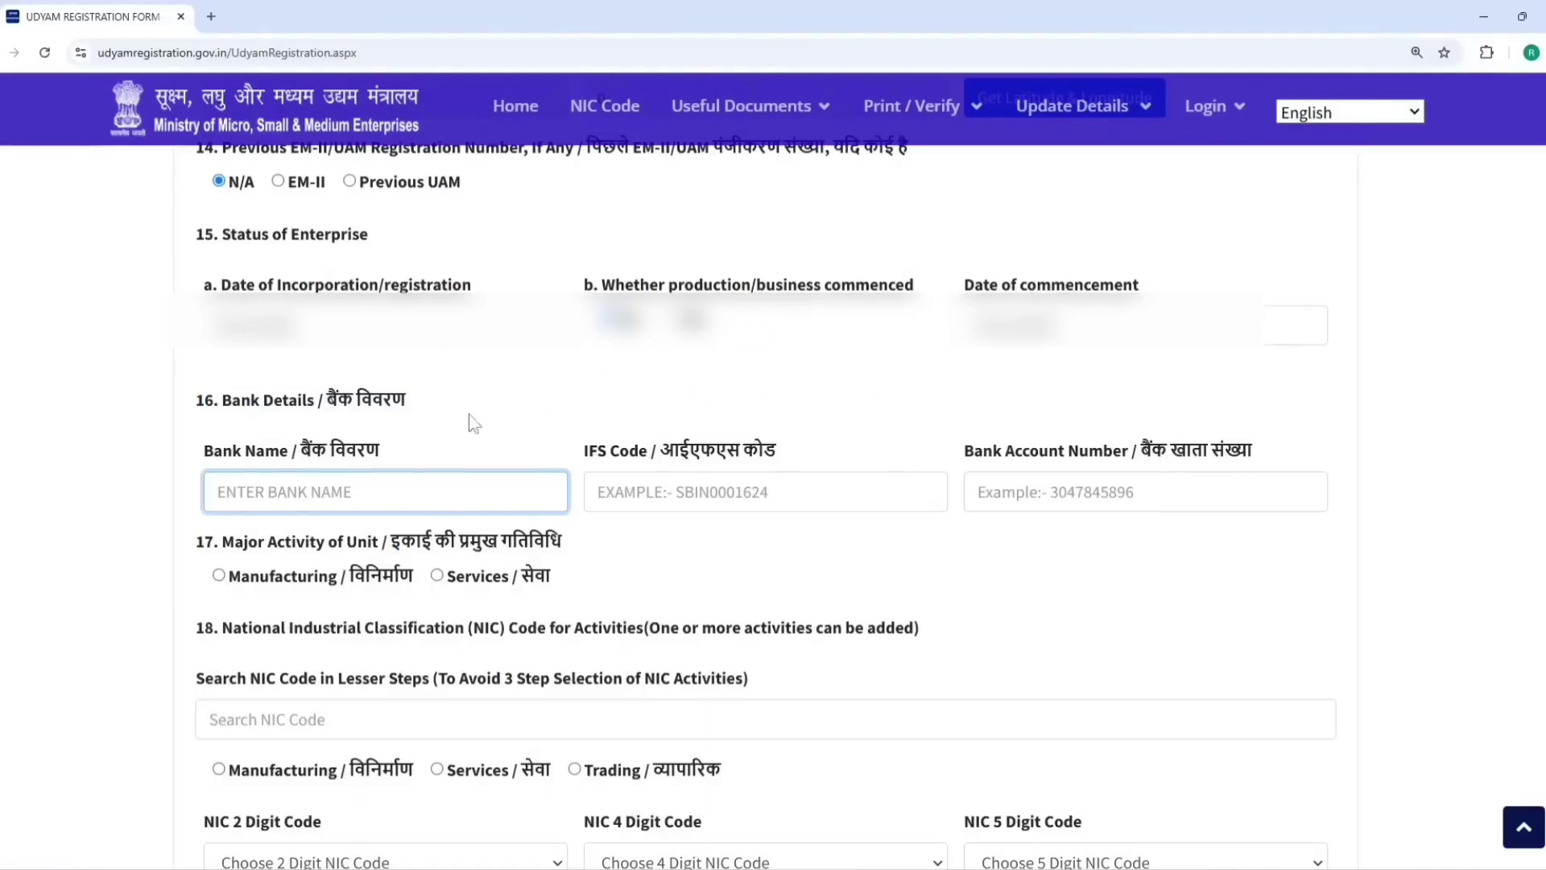
- Enter the ICICI Bank name, IFS code and account number, and set the unit's major activity to Services with Trading
scroll(470, 421, down, 1)
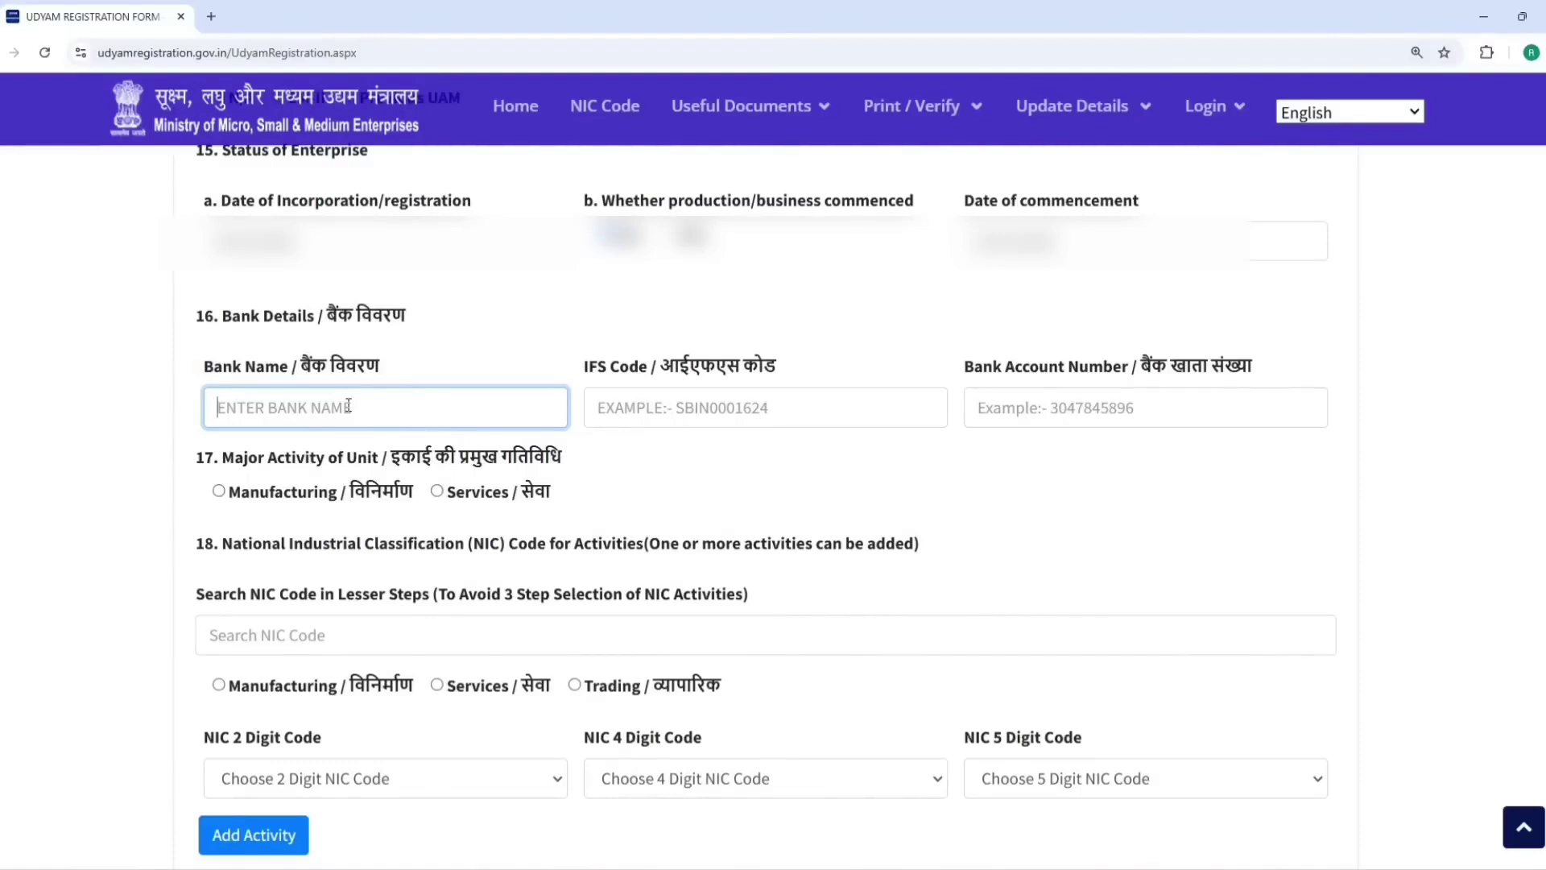
text(ICICI BA)
scroll(219, 291, down, 2)
drag(219, 291, 356, 314)
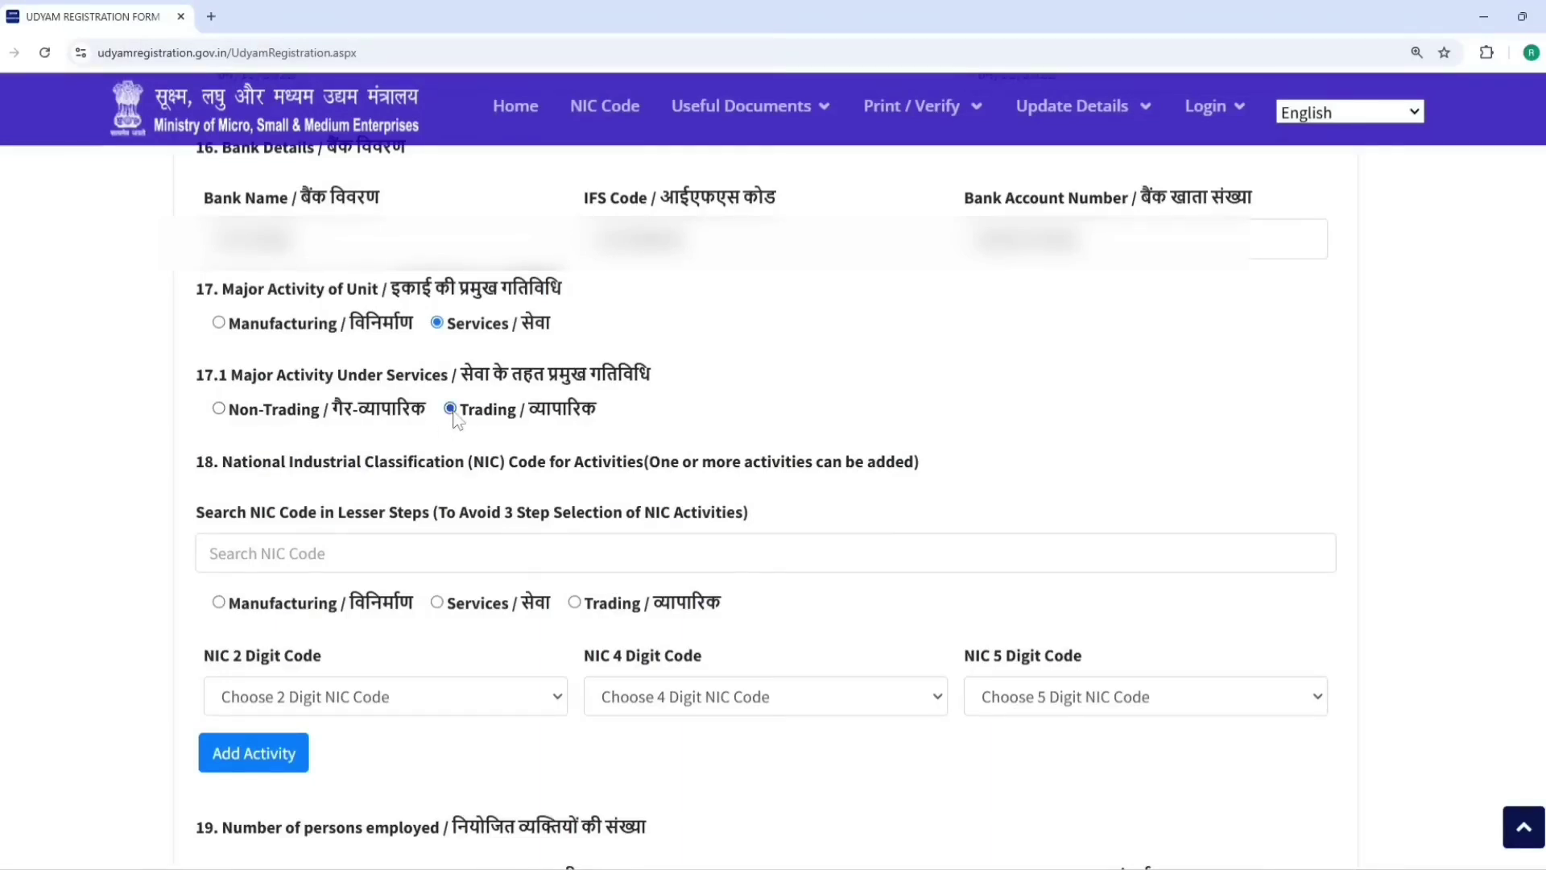
- Add two Trading activities under NIC 47: 47990 other retail sale not in stores, and 47711 retail sale of readymade garments
scroll(319, 467, down, 1)
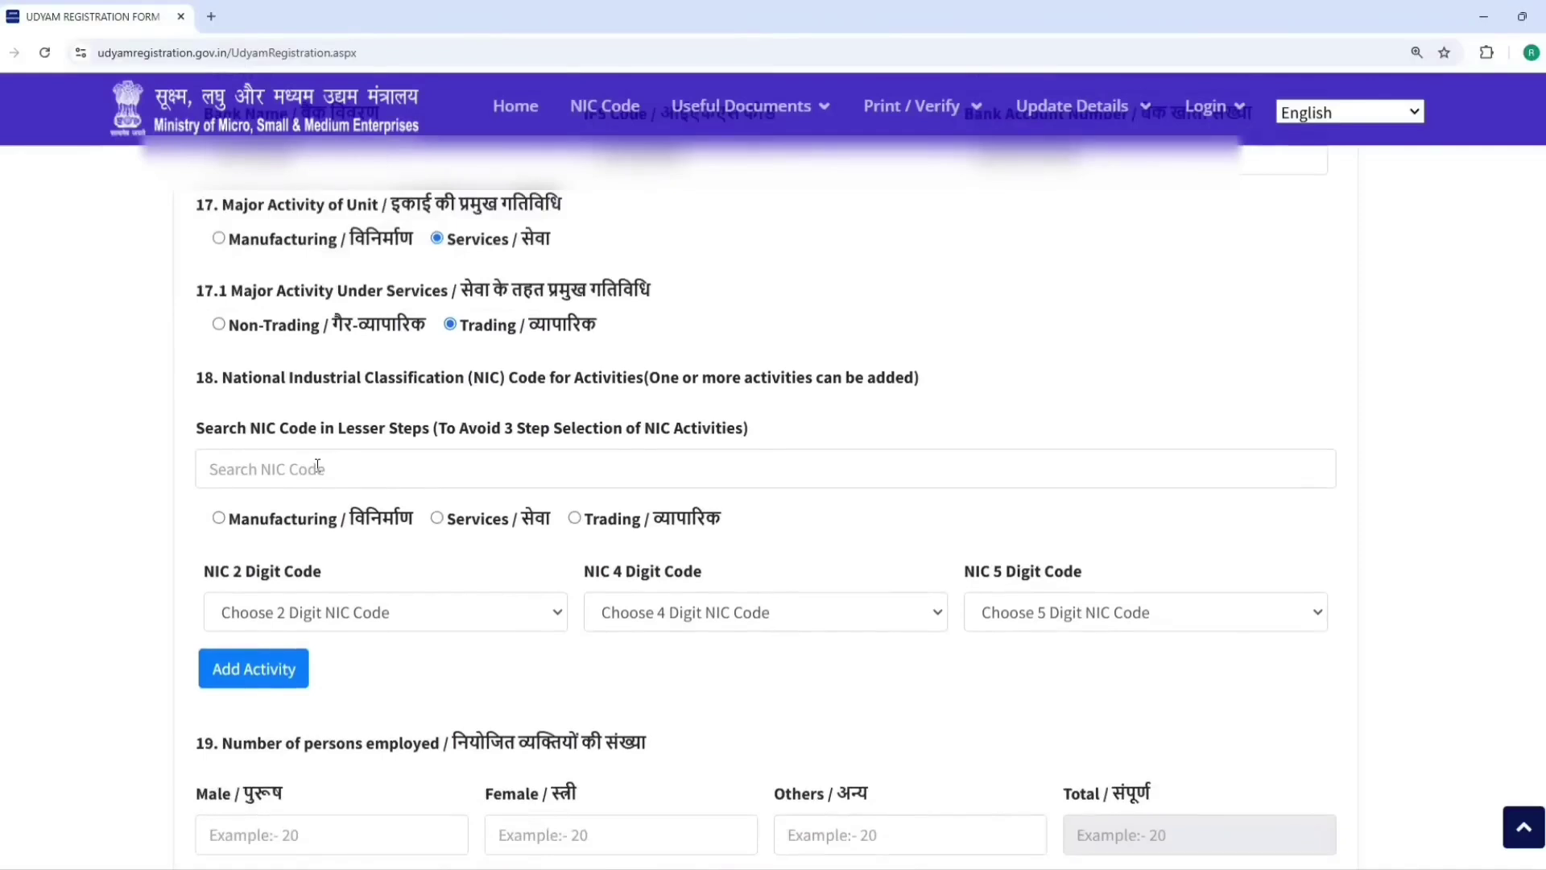
click(318, 465)
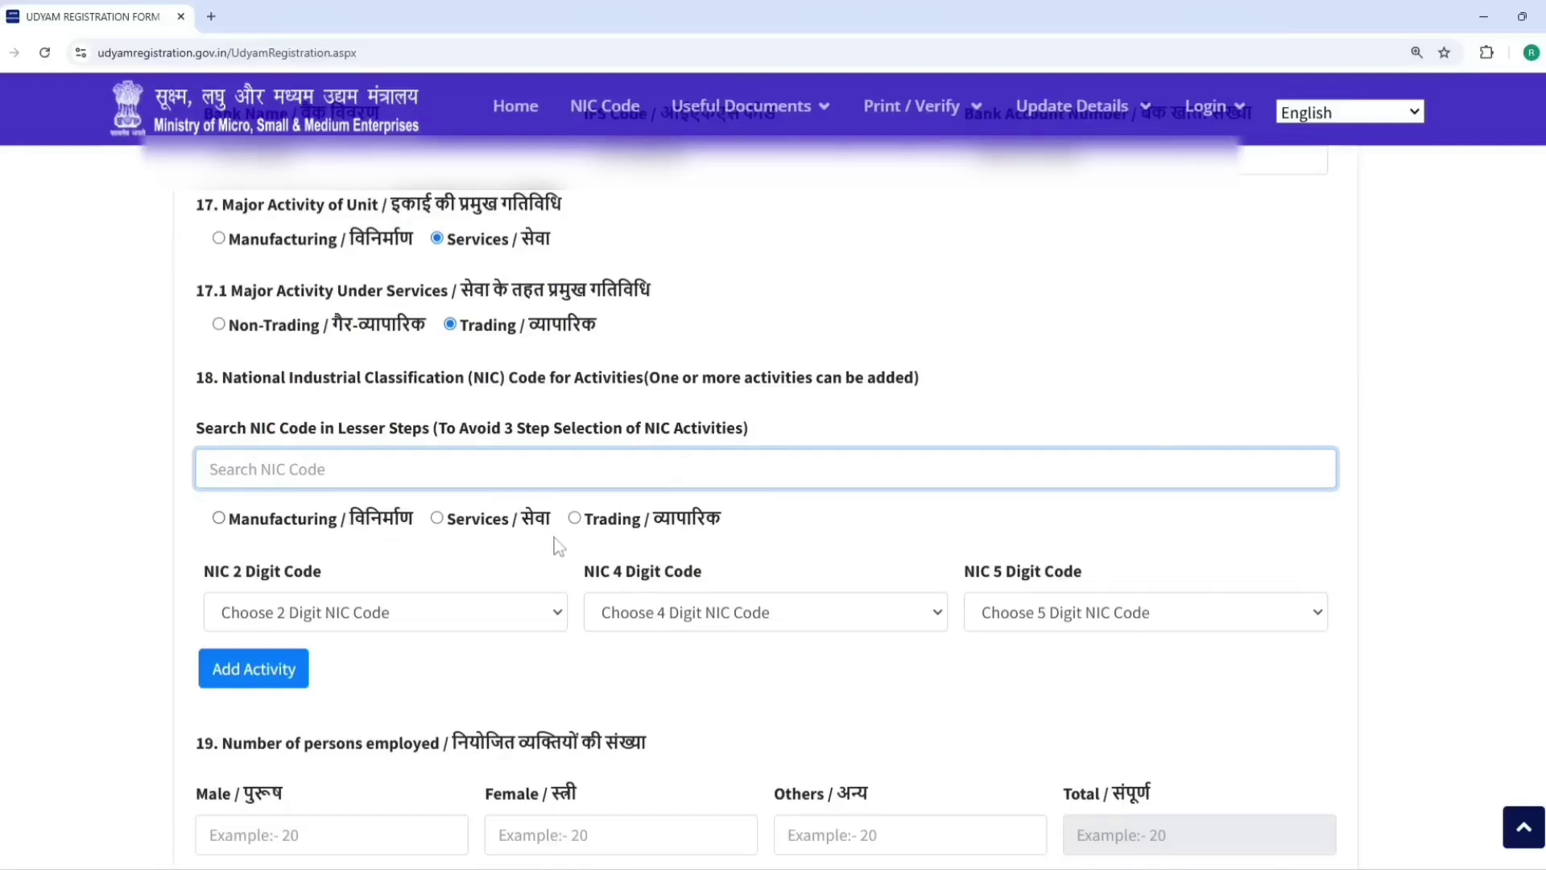
click(574, 517)
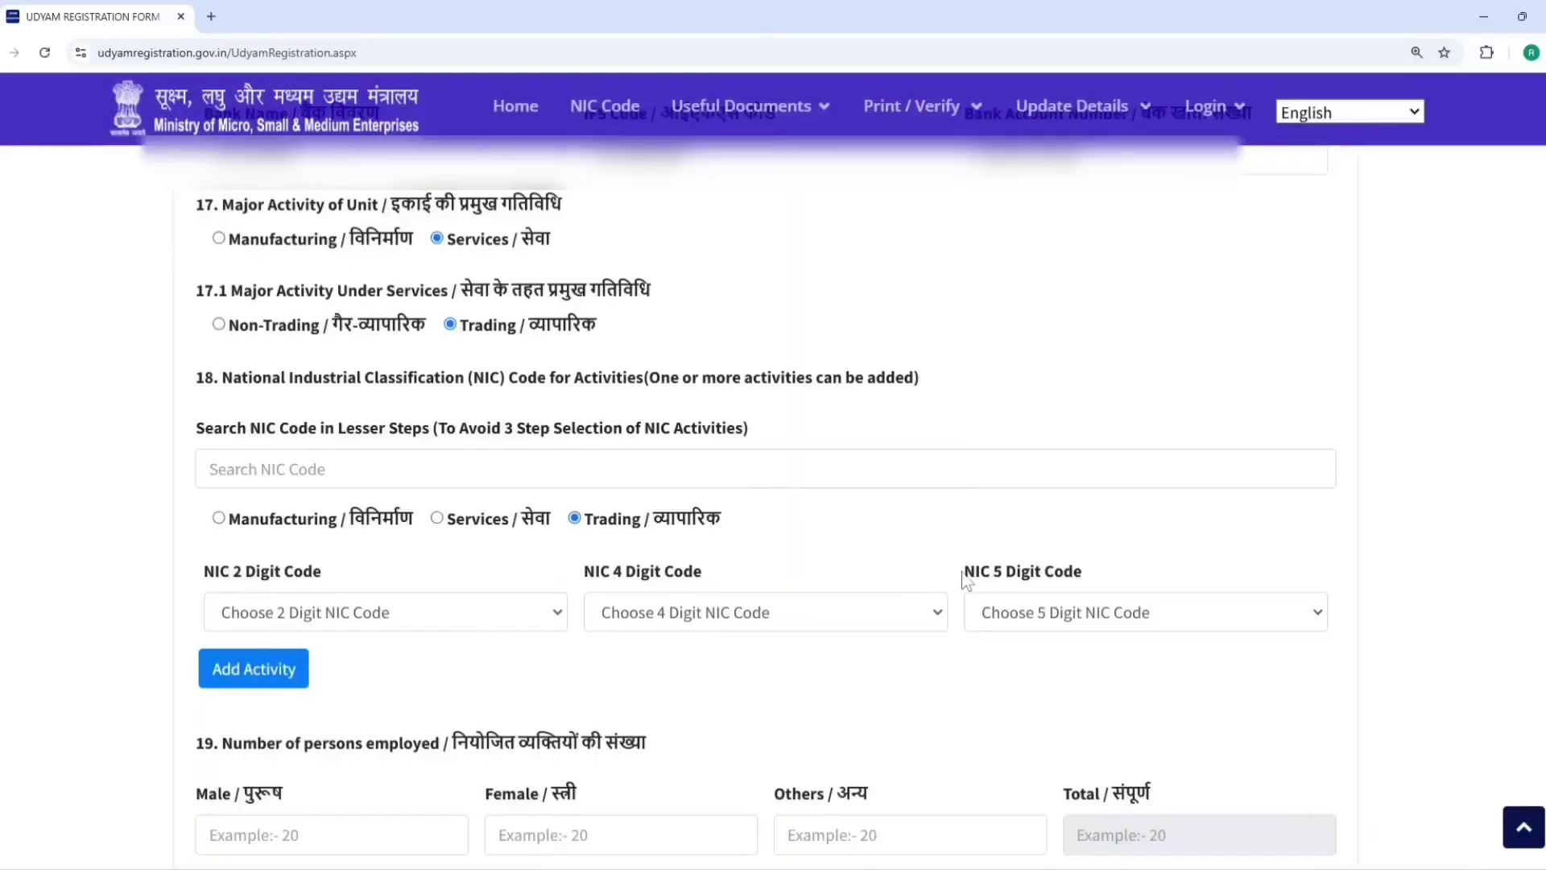
scroll(966, 578, down, 2)
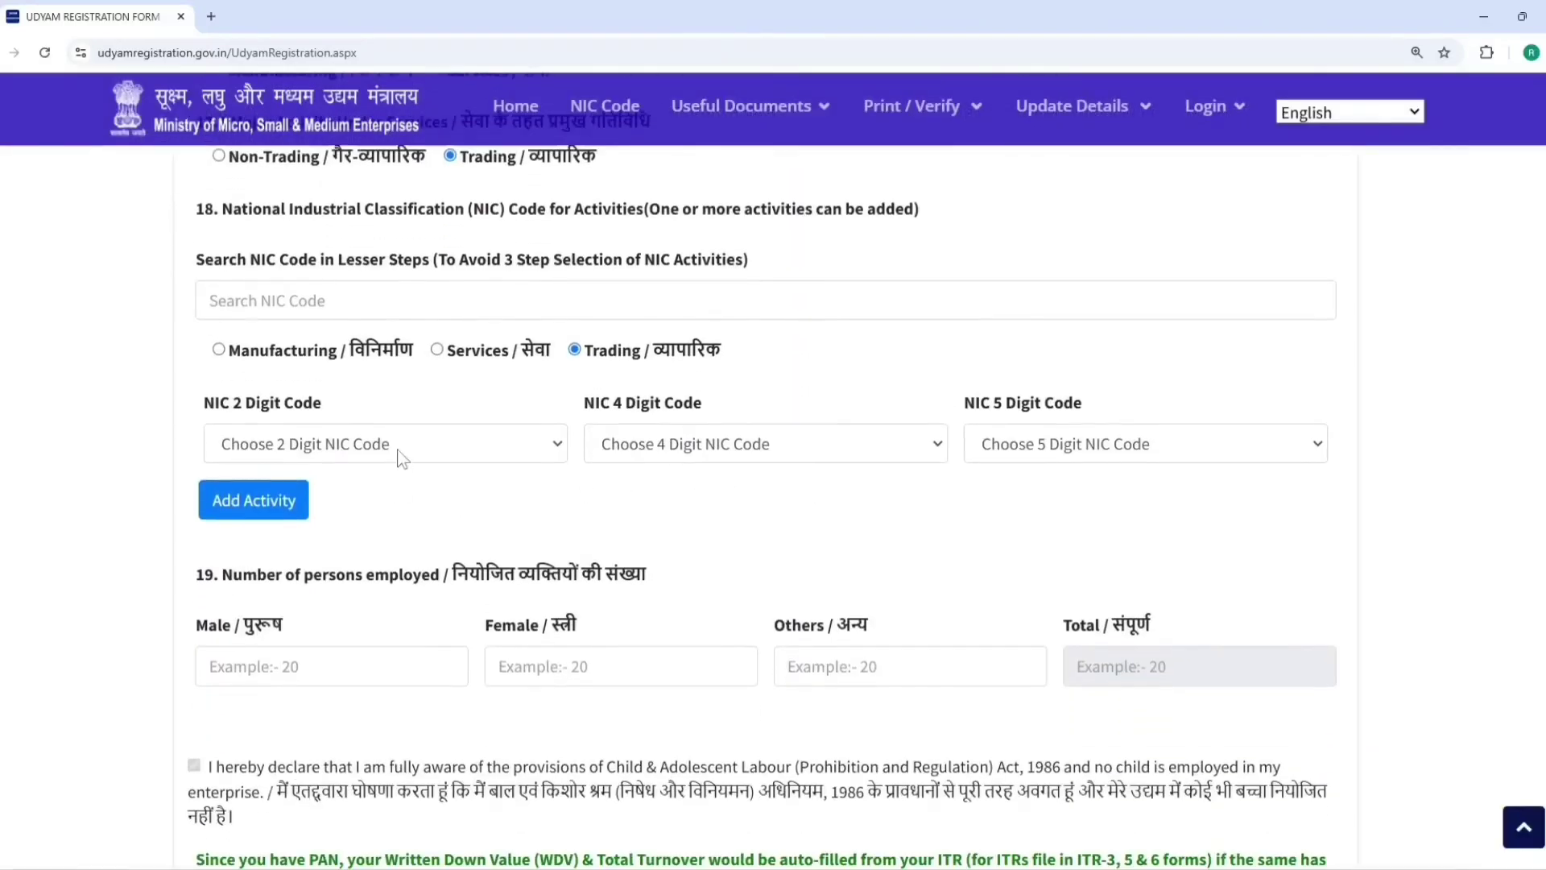
click(402, 455)
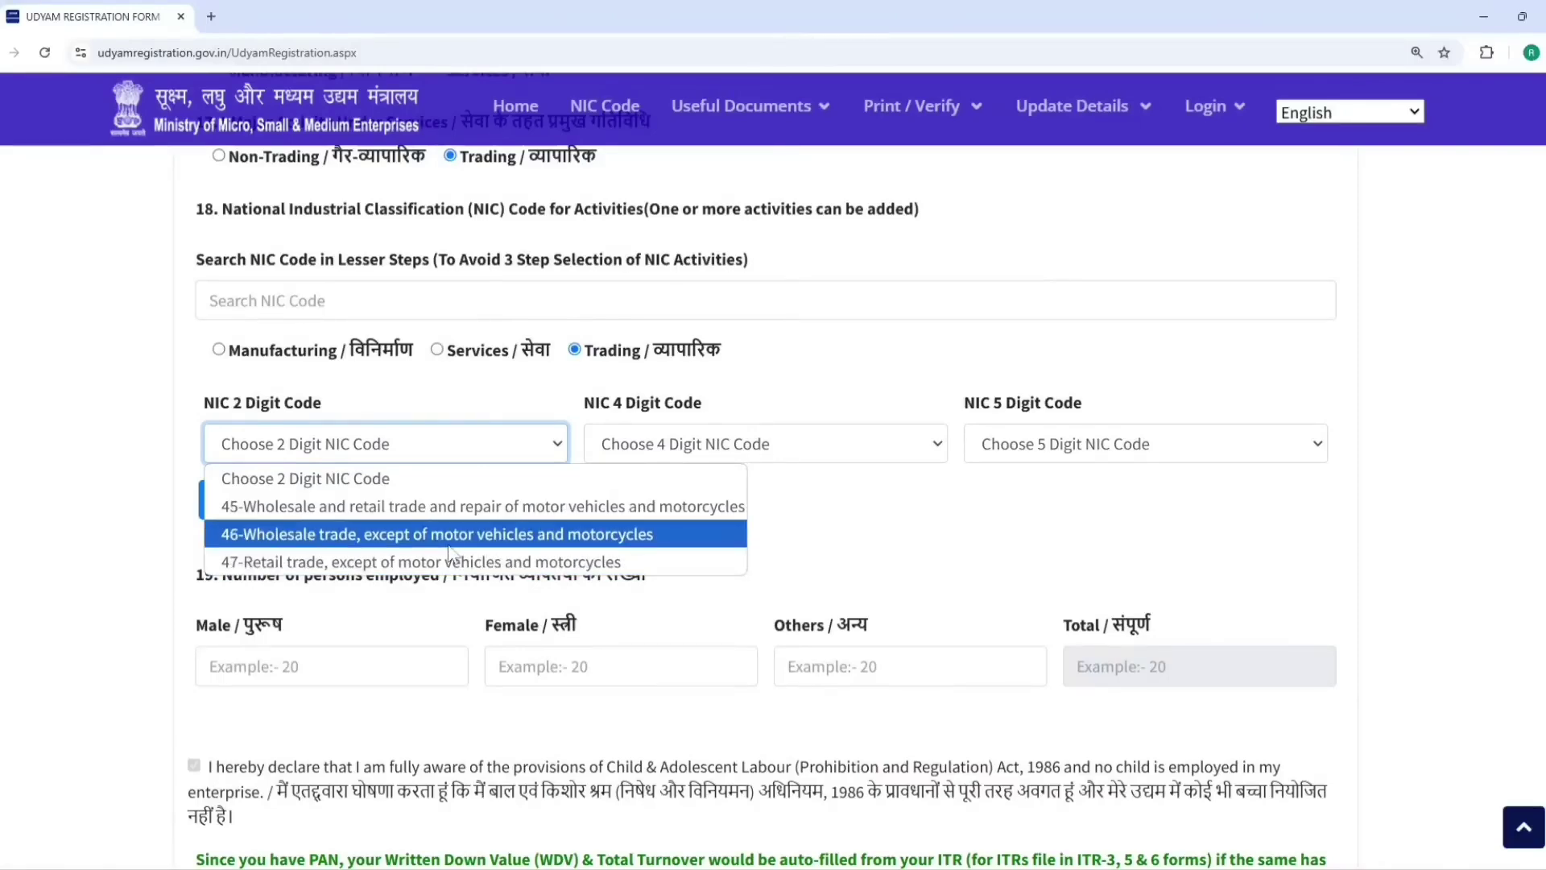
click(395, 566)
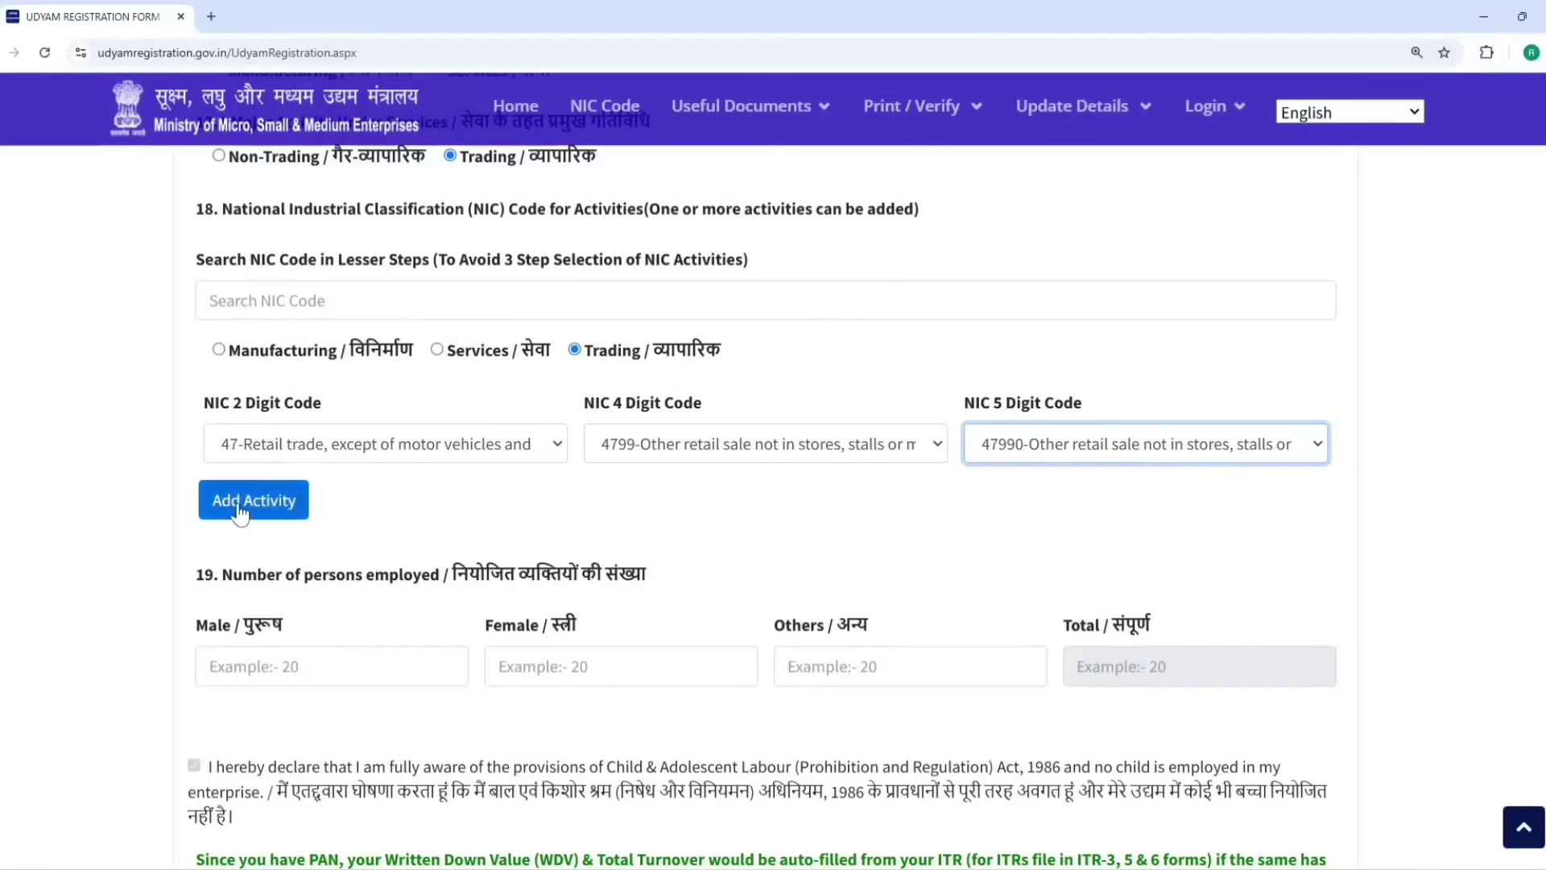
click(240, 510)
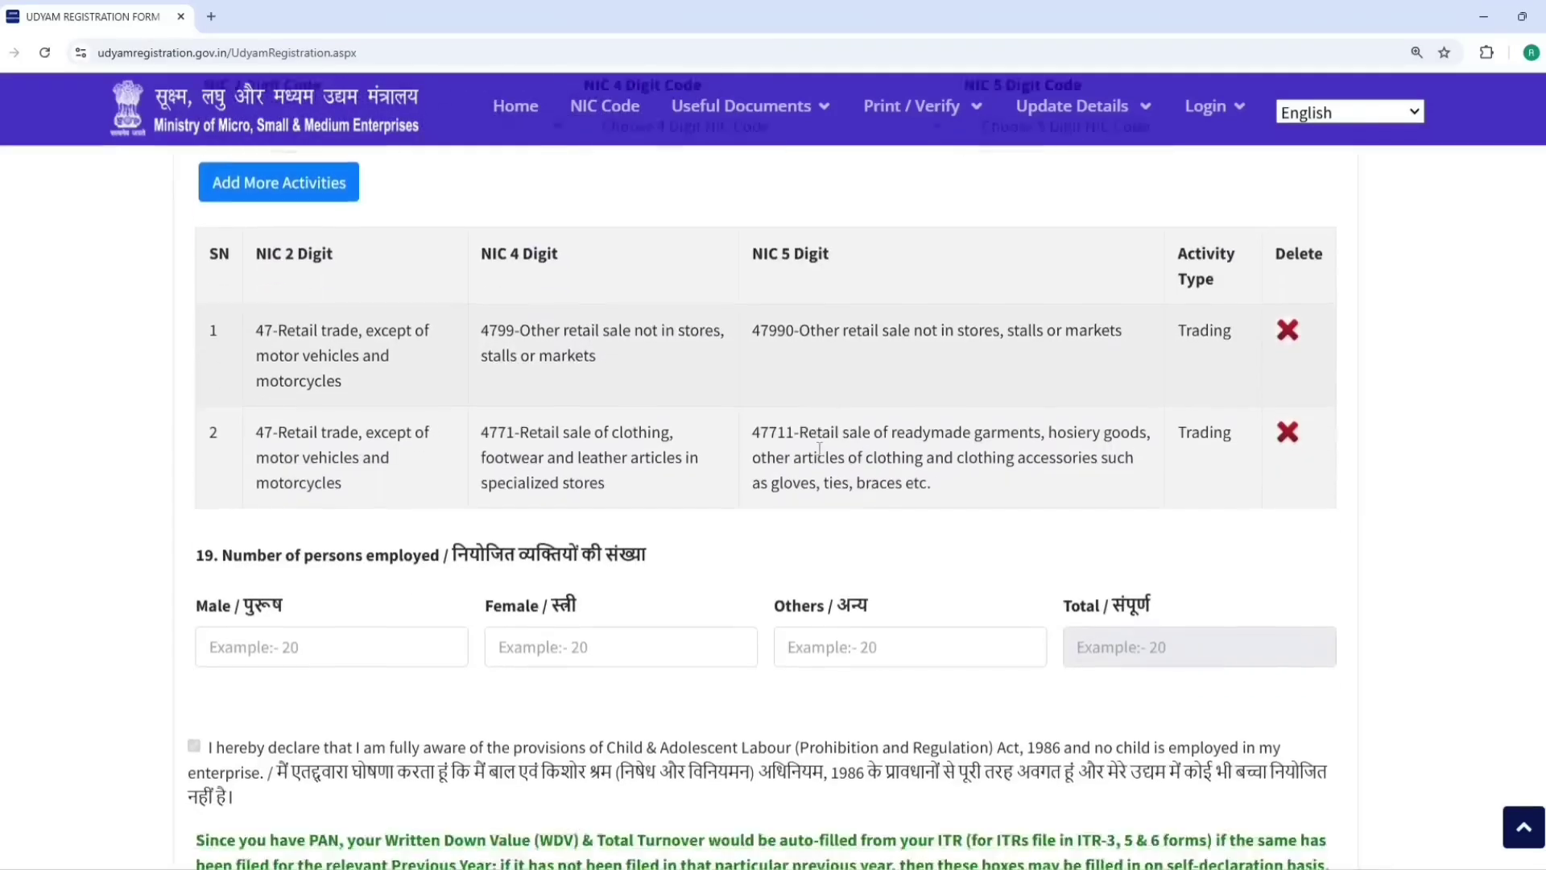
- Set the number of persons employed to 3 male, 0 female and 0 others
scroll(822, 455, down, 4)
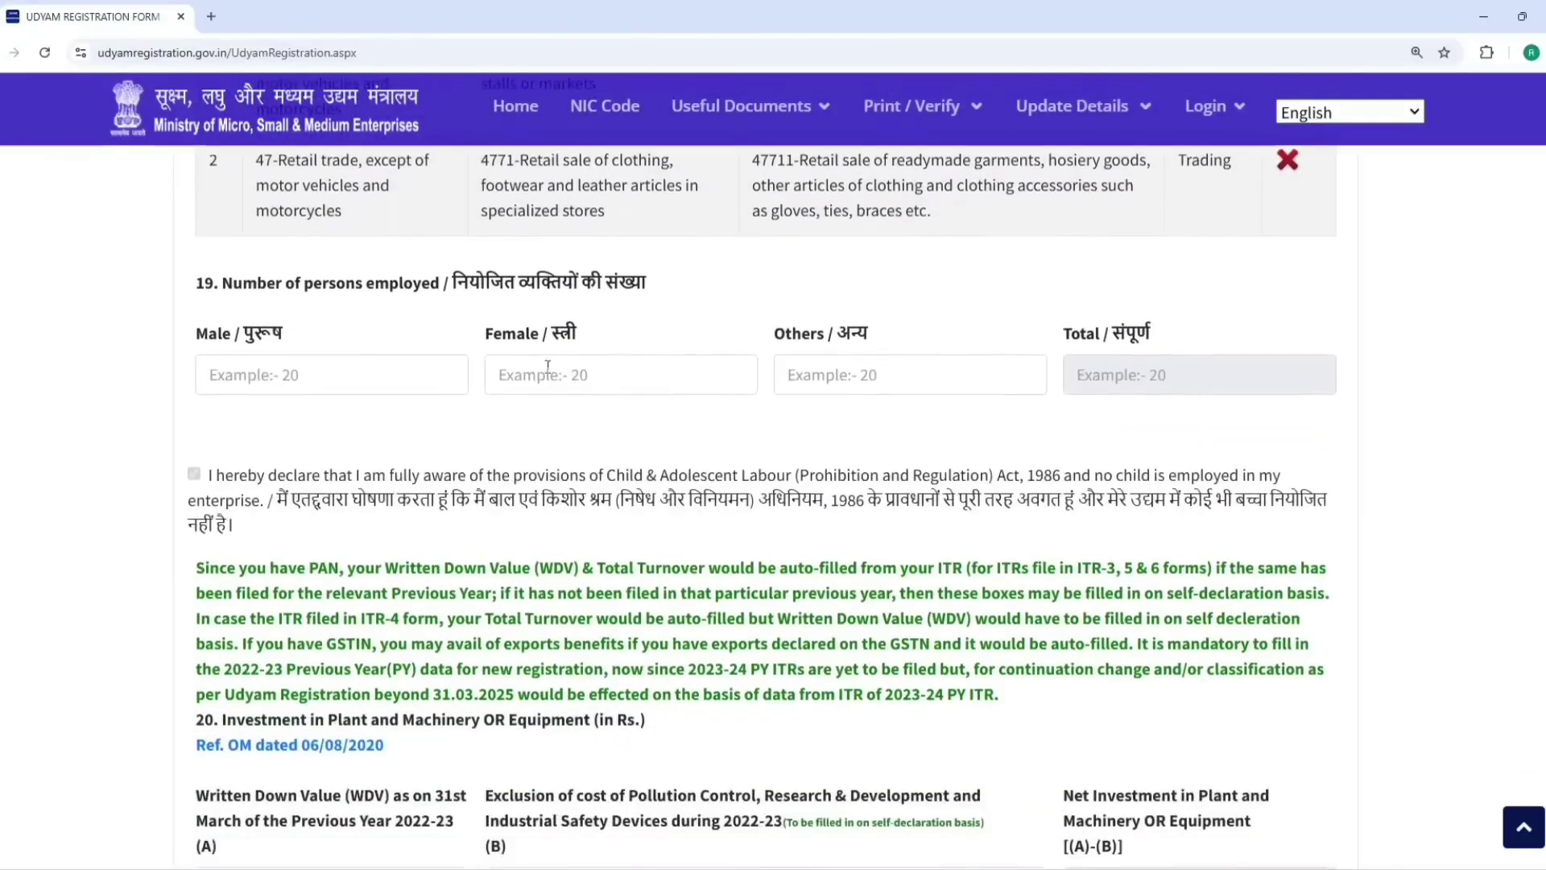
click(239, 370)
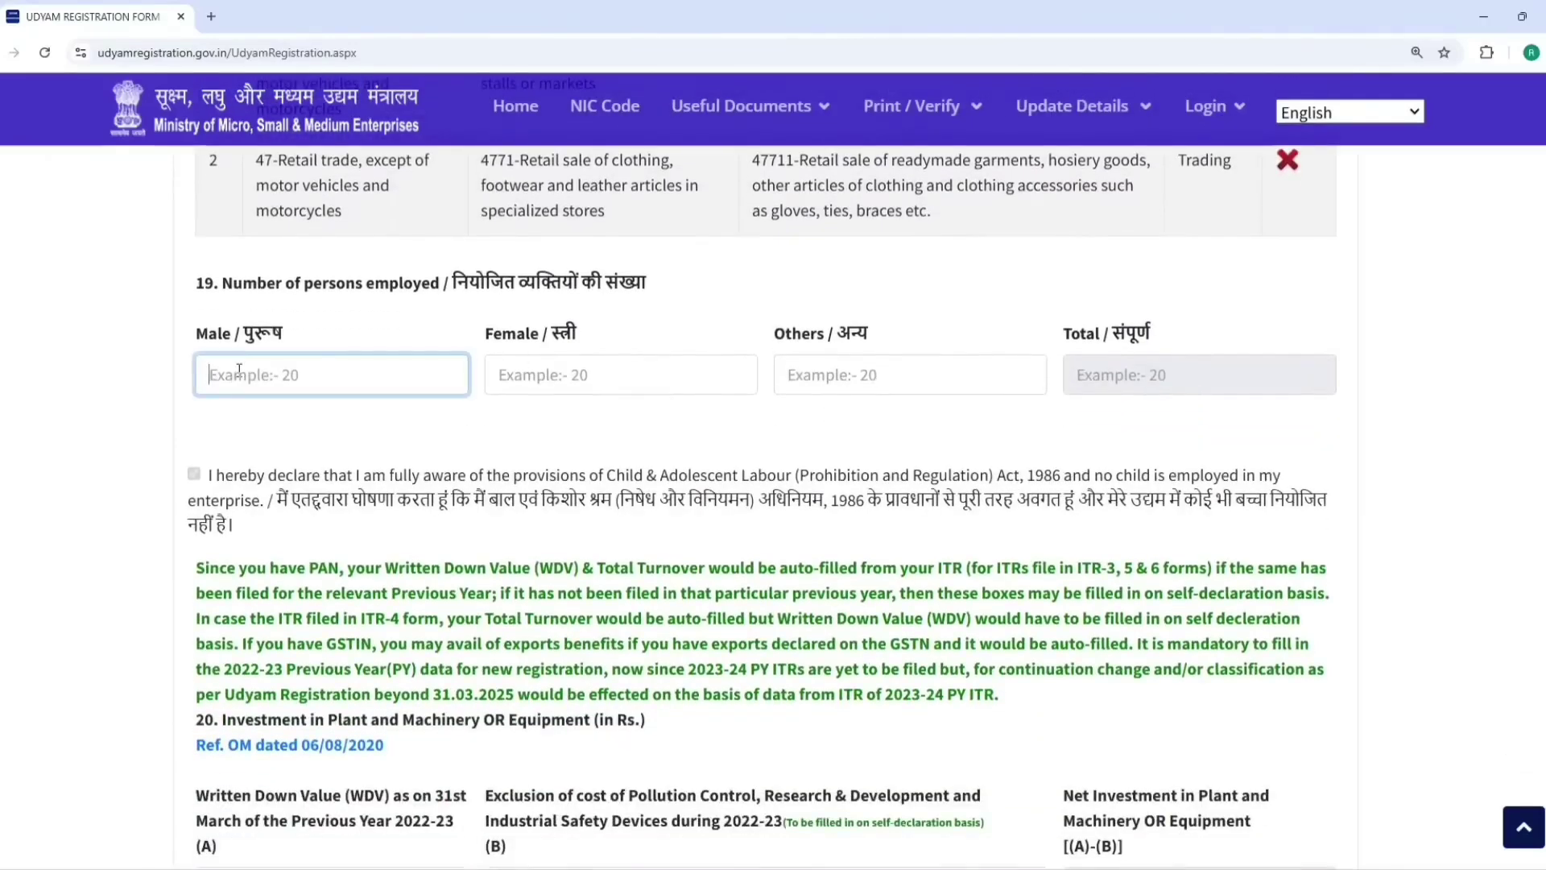
text(3)
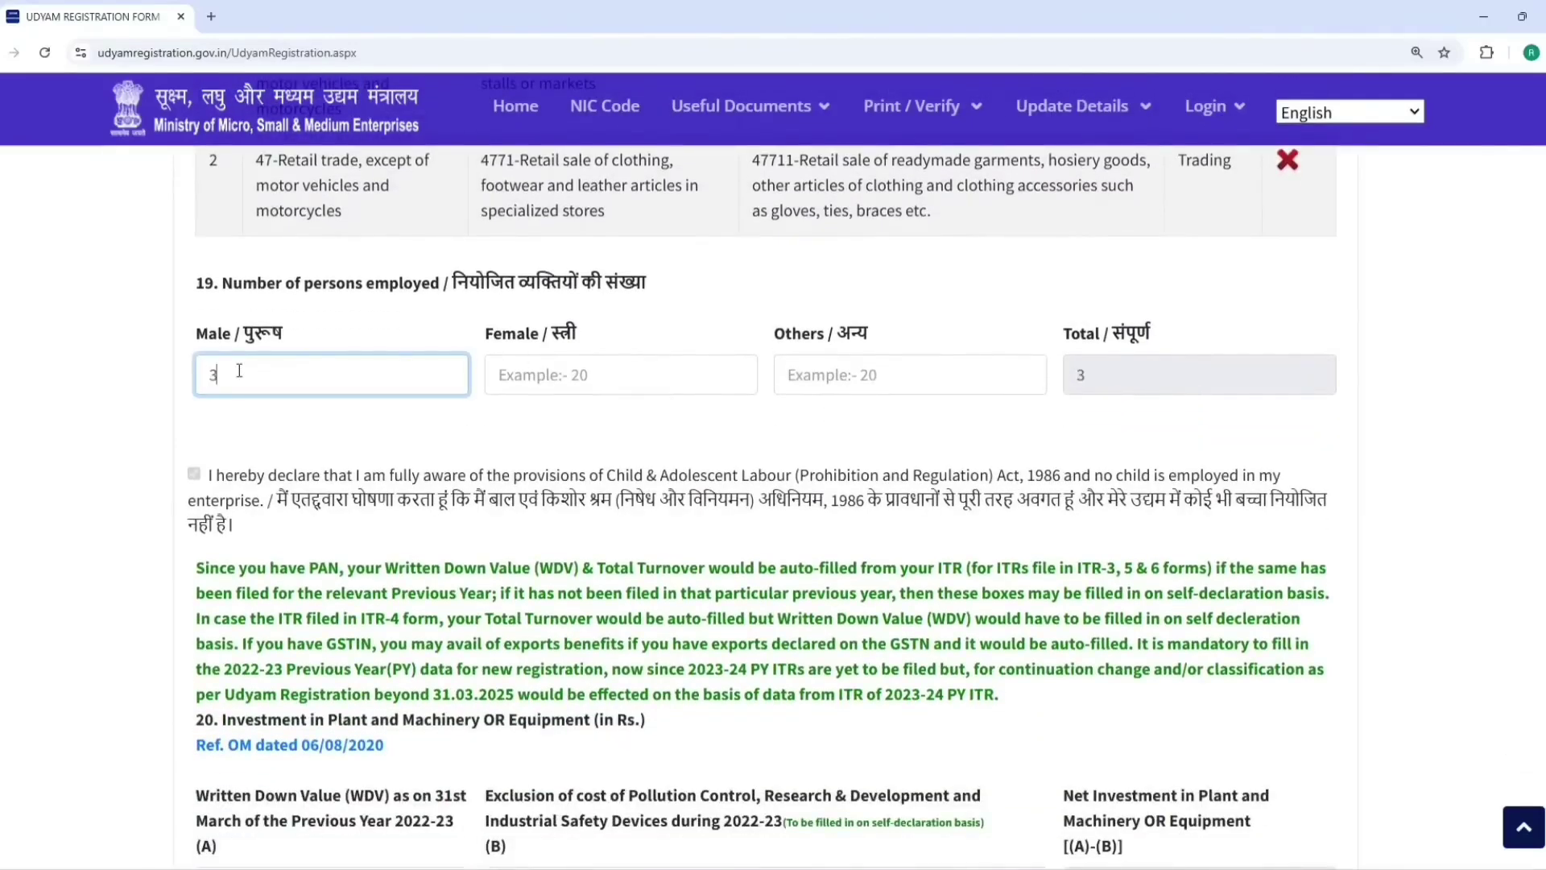
key(Tab)
text(0)
key(Tab)
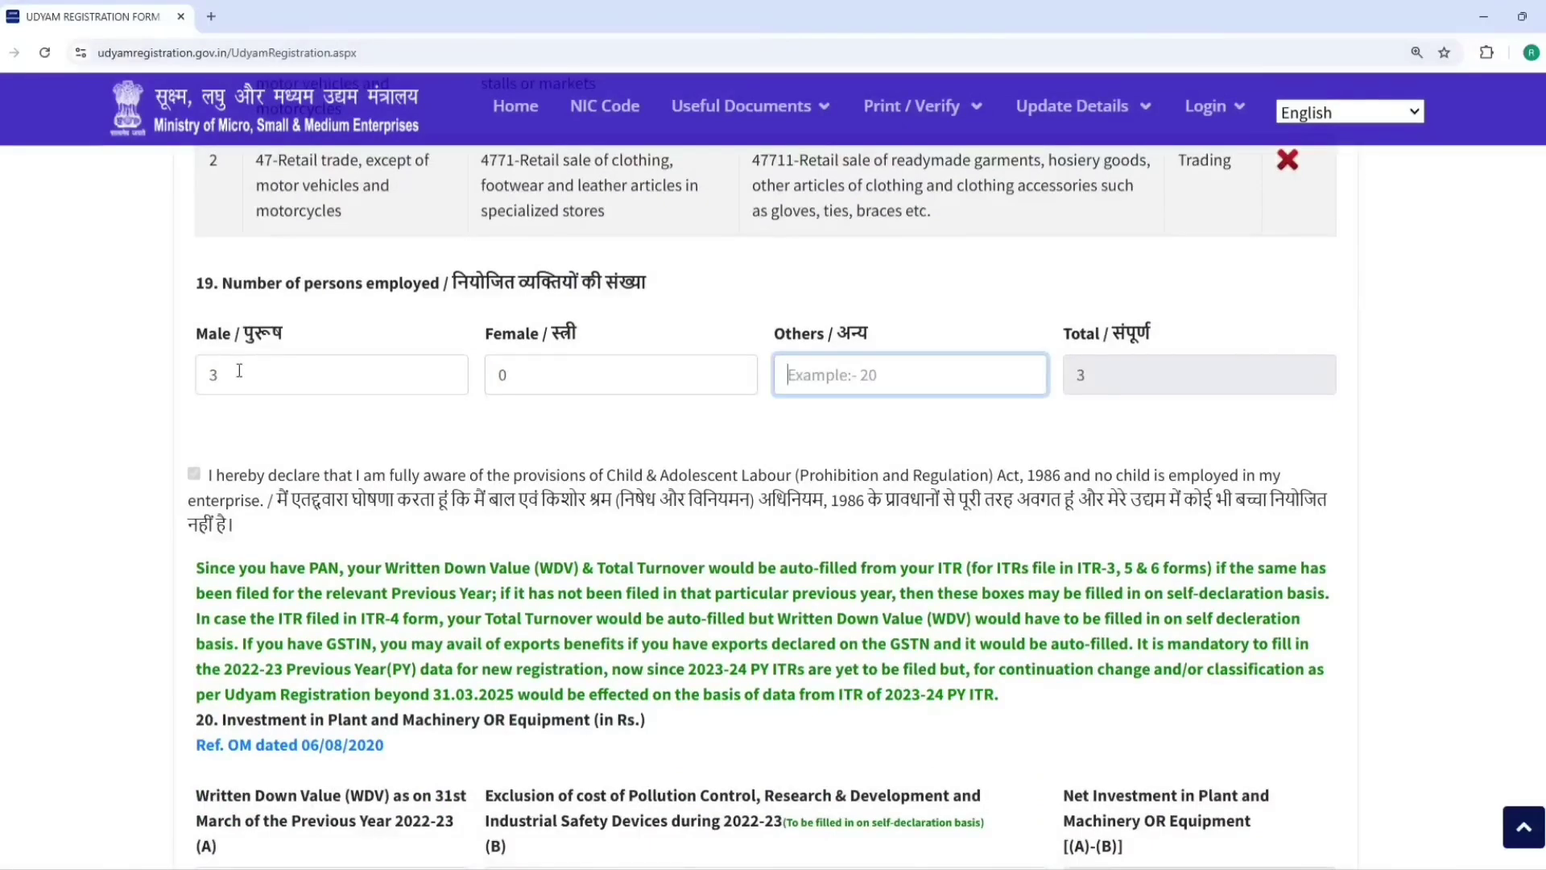
text(0)
scroll(662, 300, down, 5)
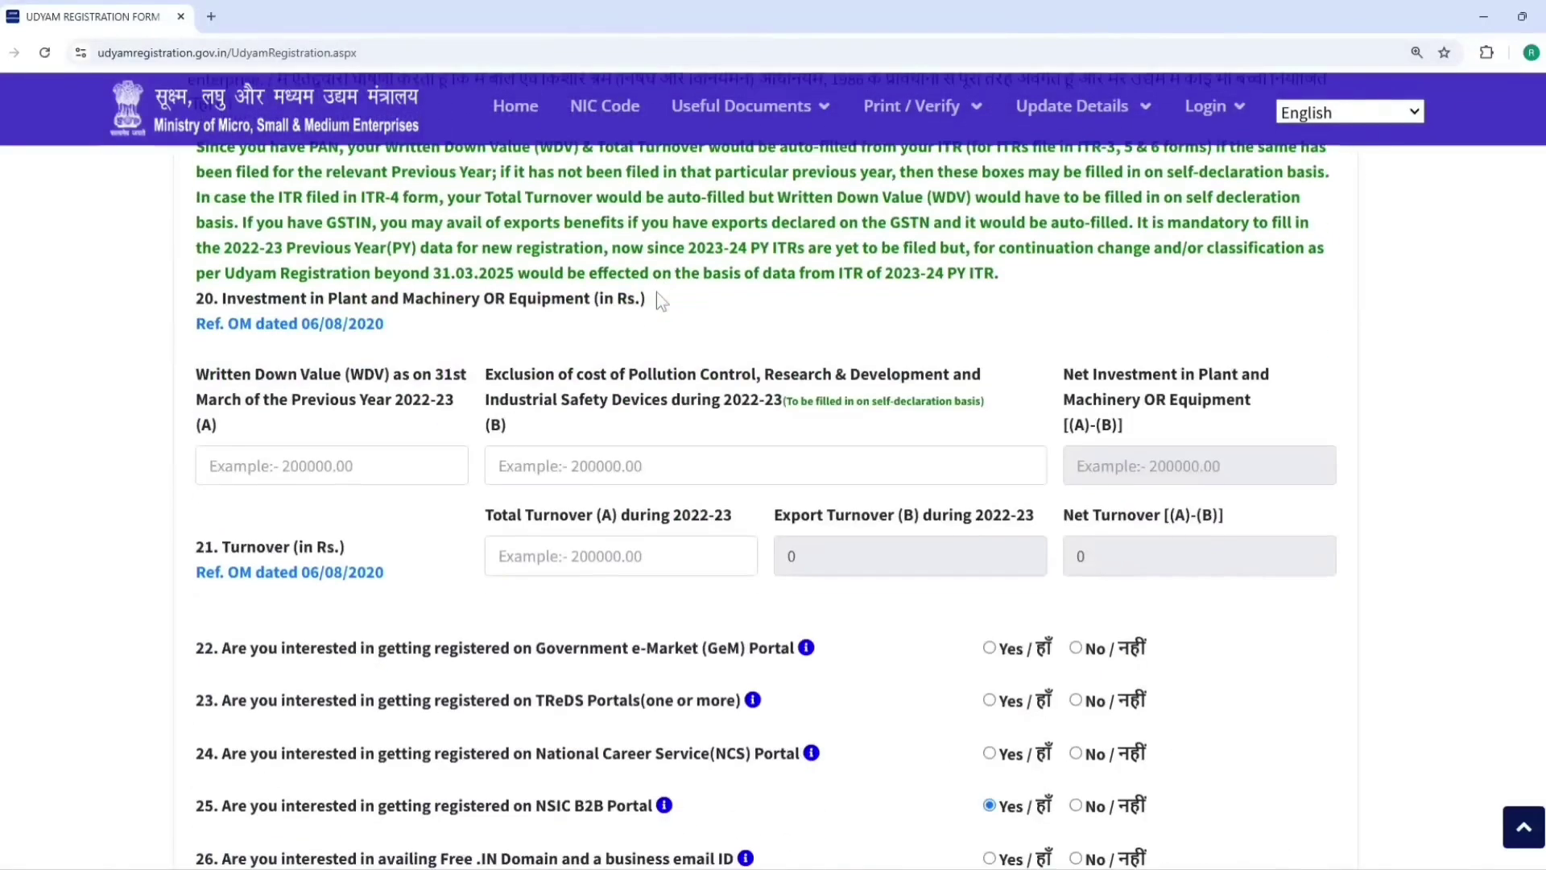
- Set the 2022-23 written down value and the exclusion cost for pollution control, research and safety devices both to 0
scroll(662, 300, down, 2)
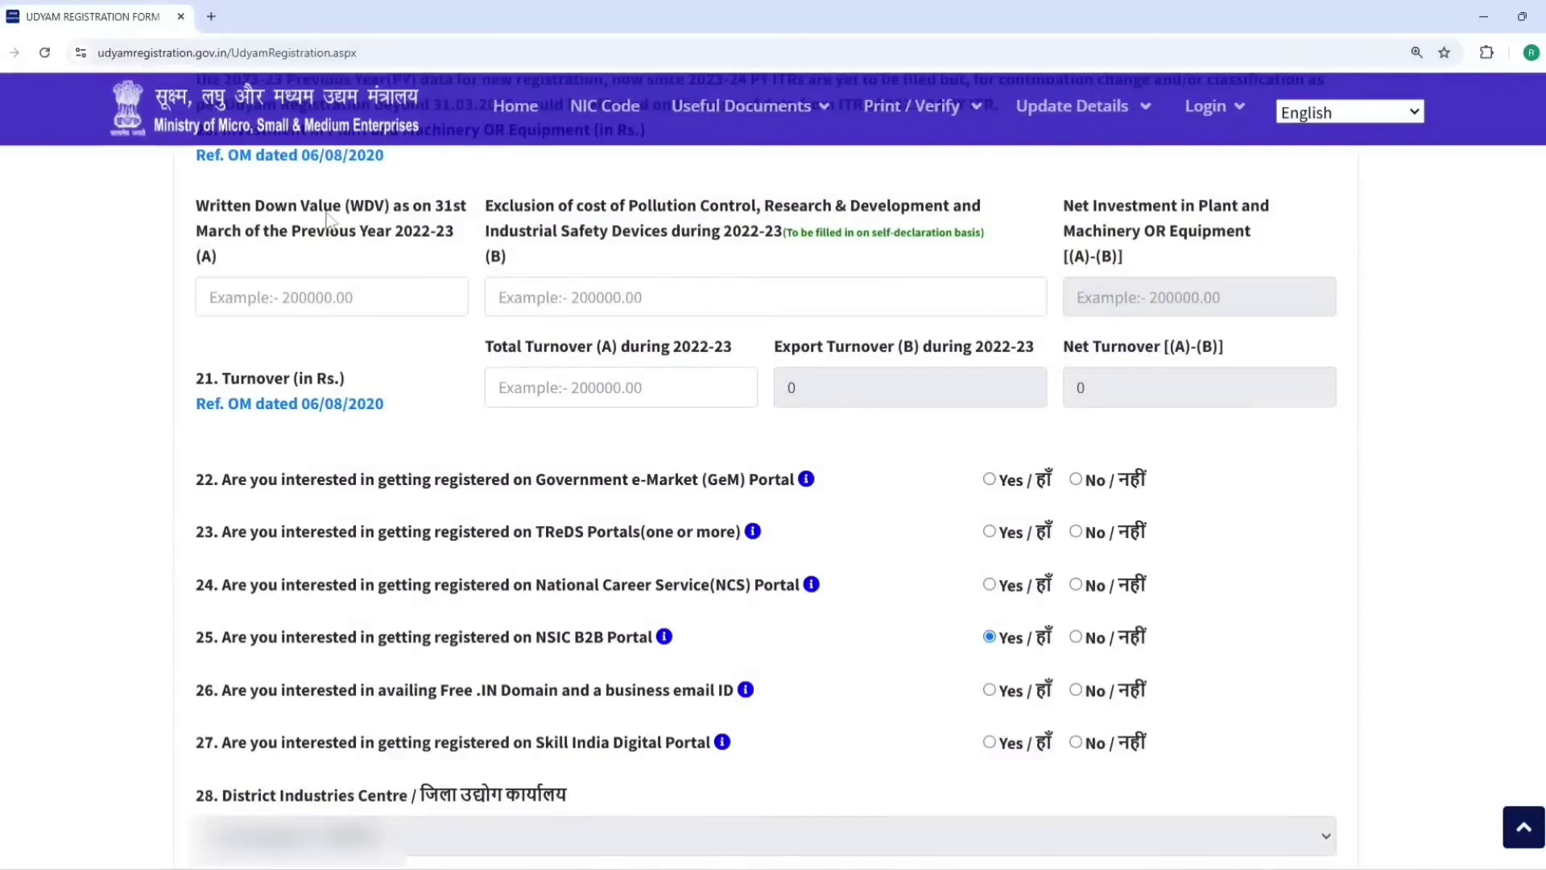
drag(342, 208, 392, 238)
click(316, 284)
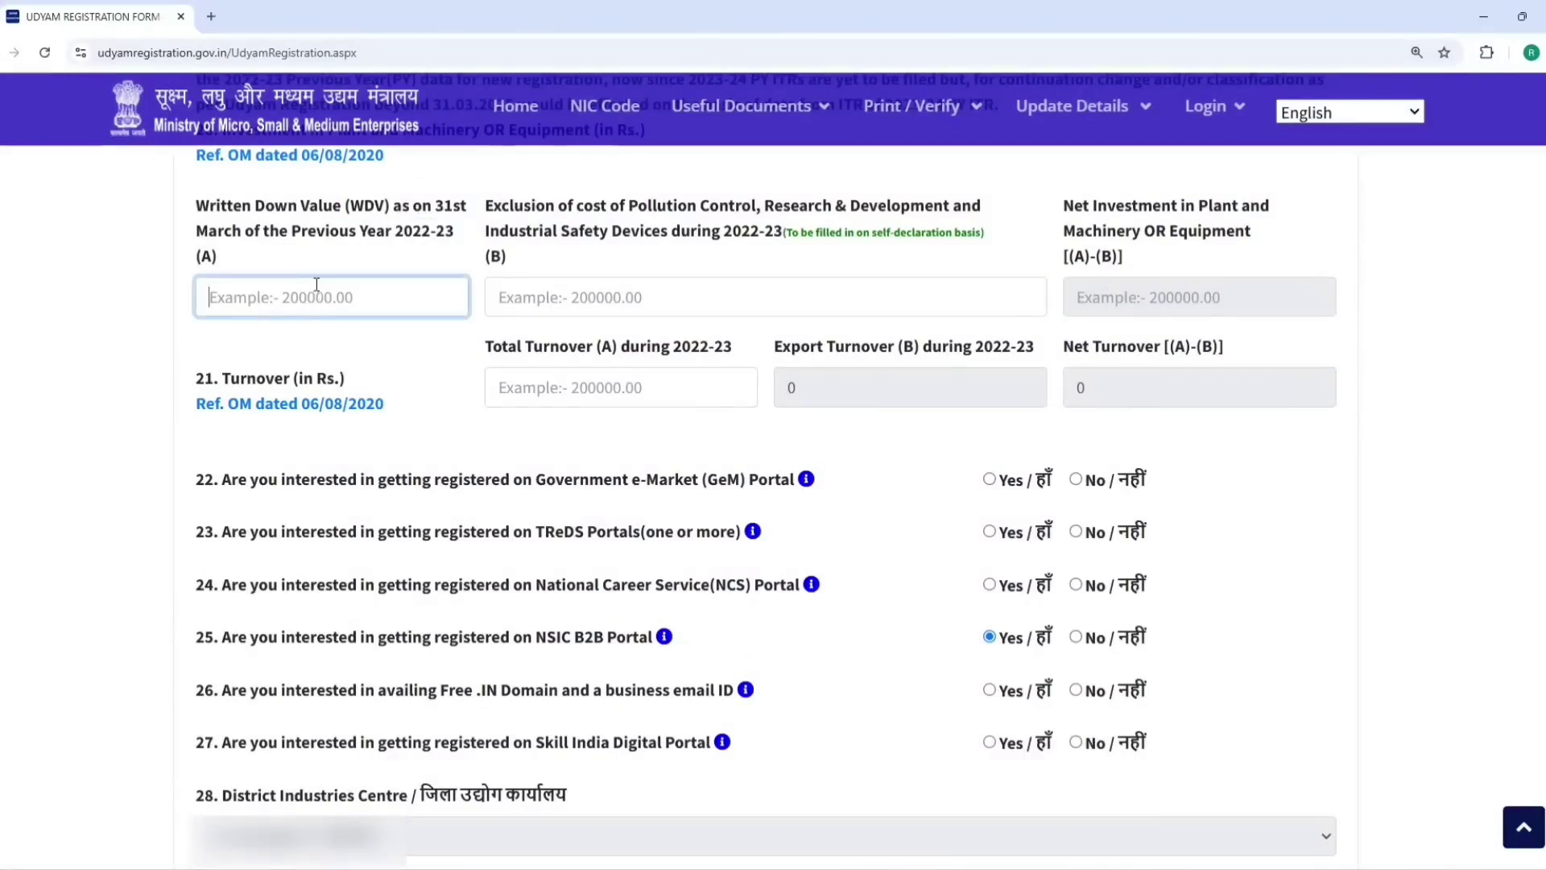
text(0)
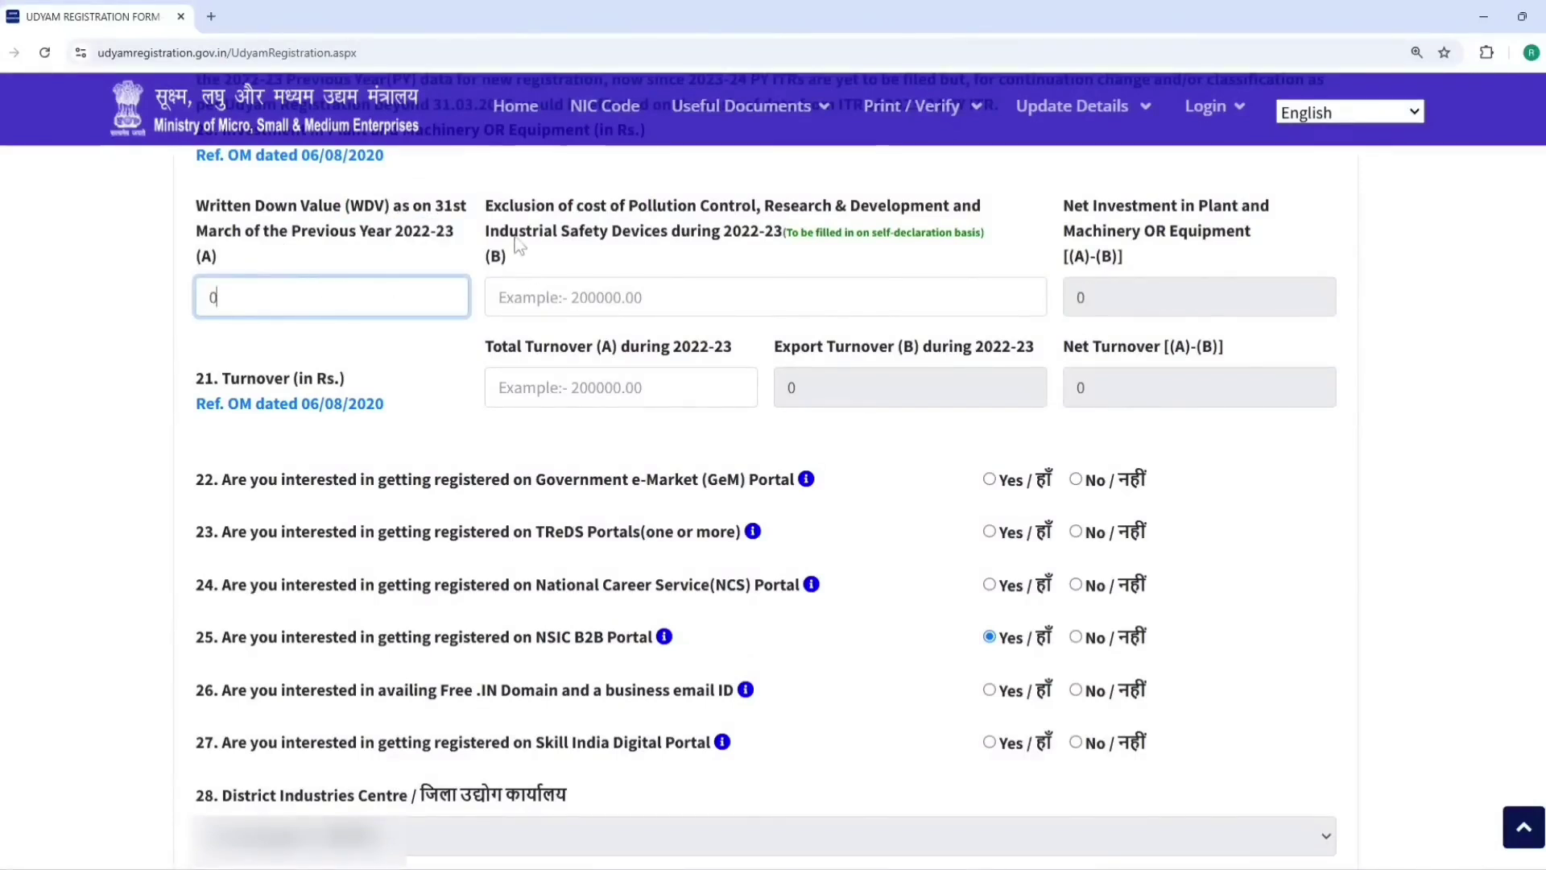
drag(484, 208, 501, 207)
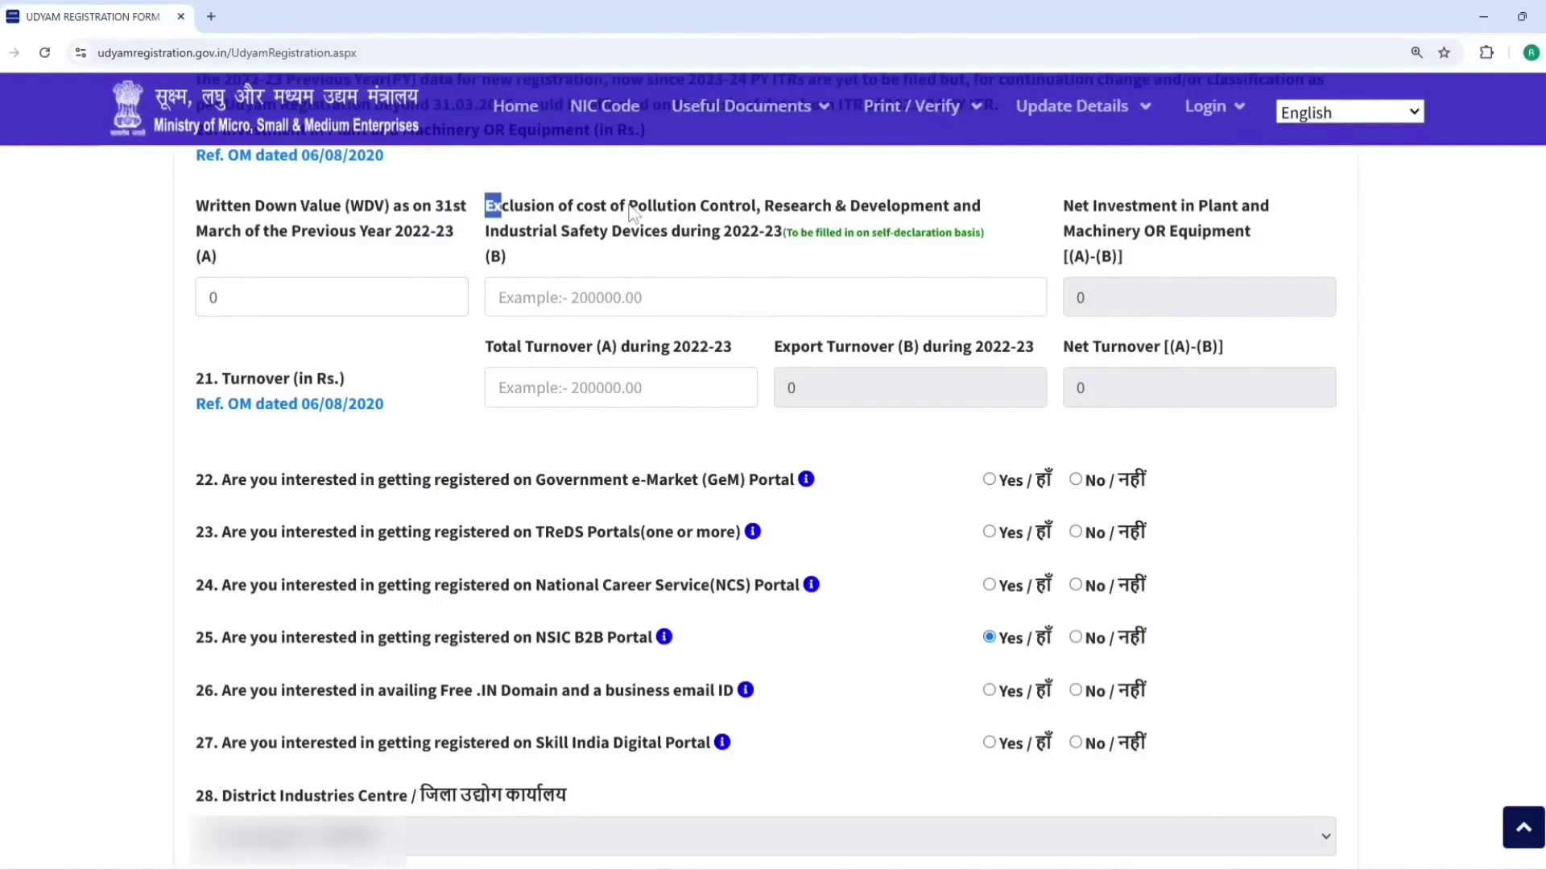
drag(629, 208, 946, 211)
click(599, 312)
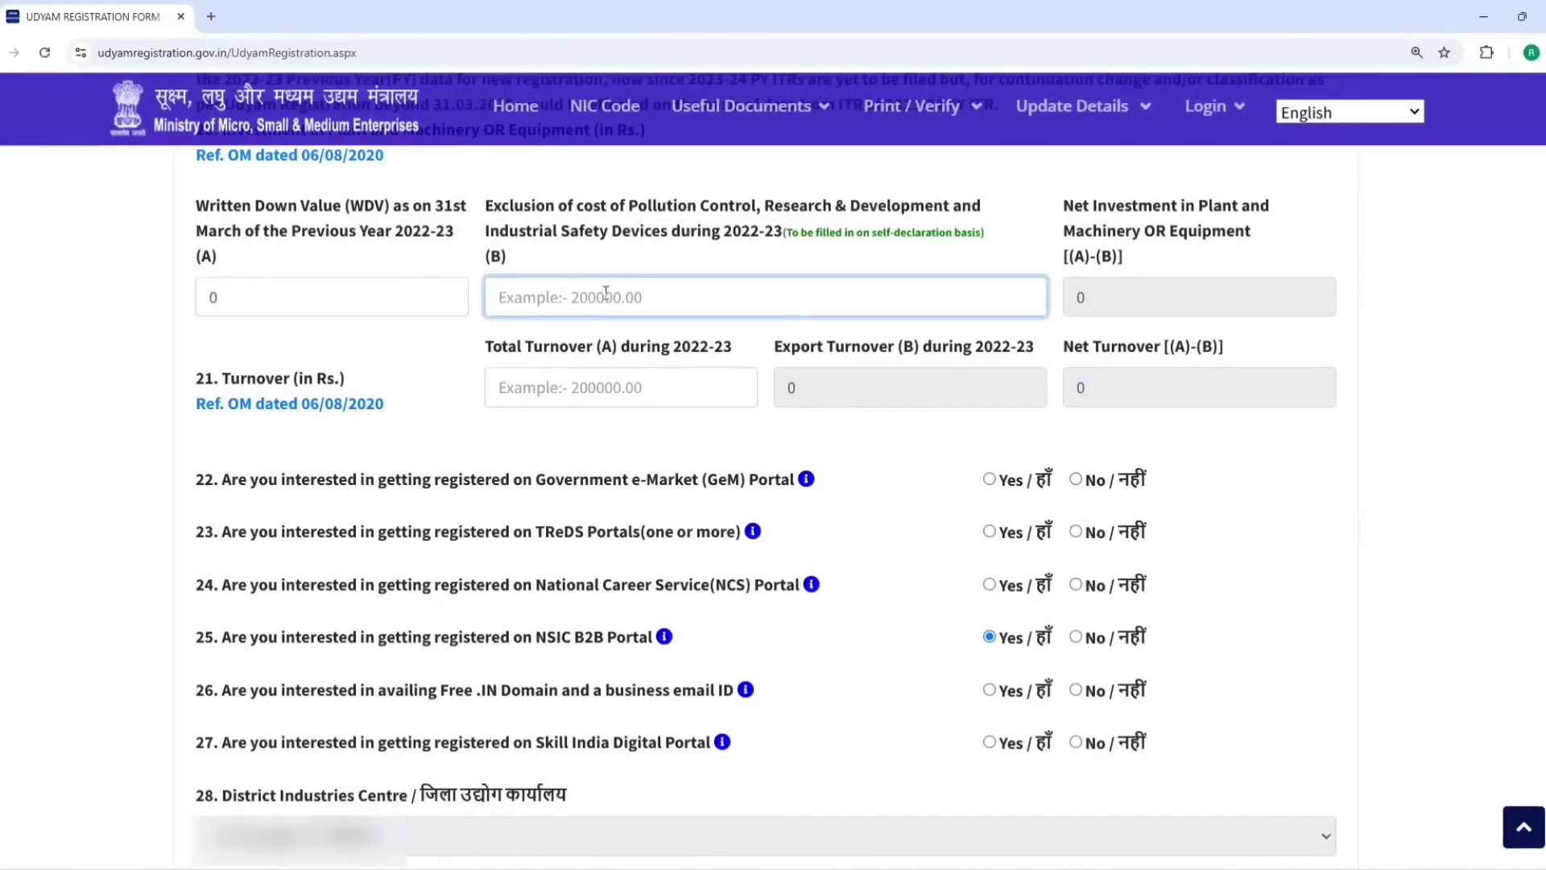
text(0)
click(1202, 278)
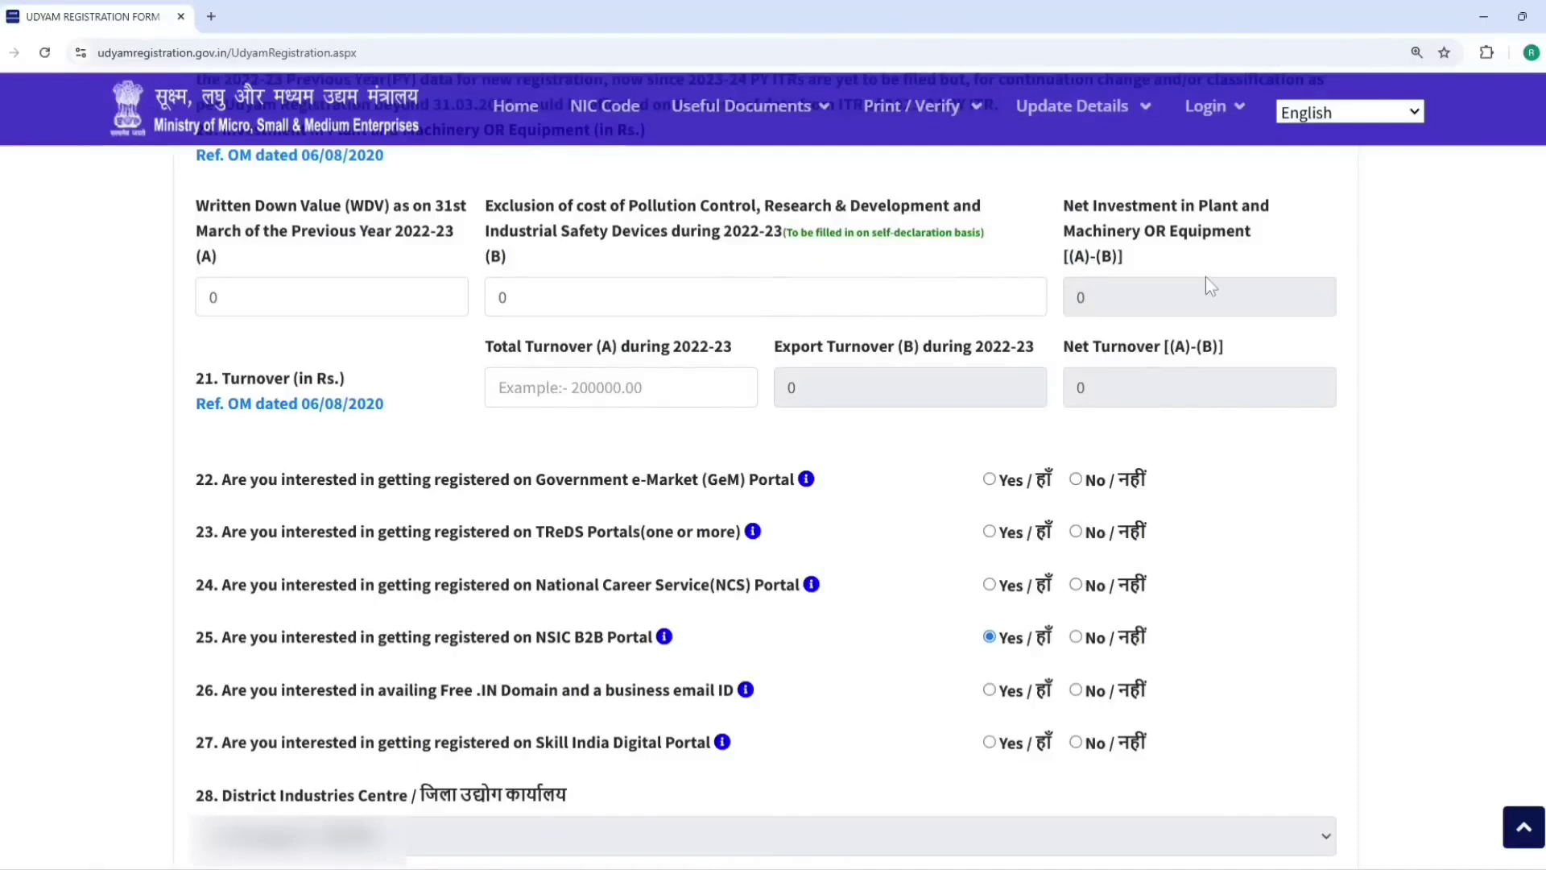
- Set the total turnover during 2022-23 to 750000
click(643, 377)
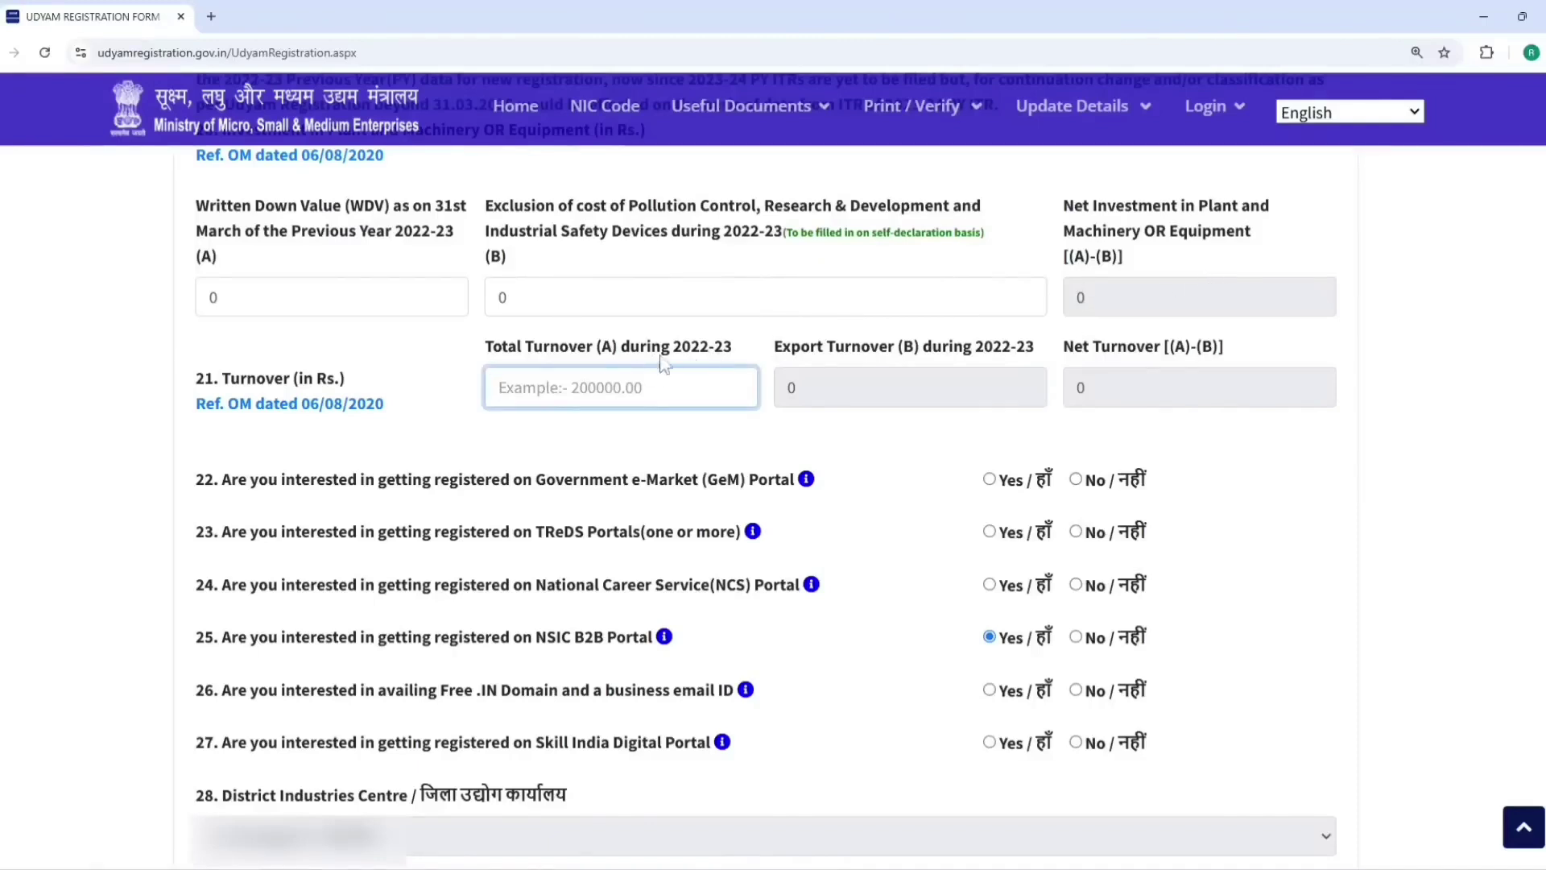
drag(683, 347, 734, 352)
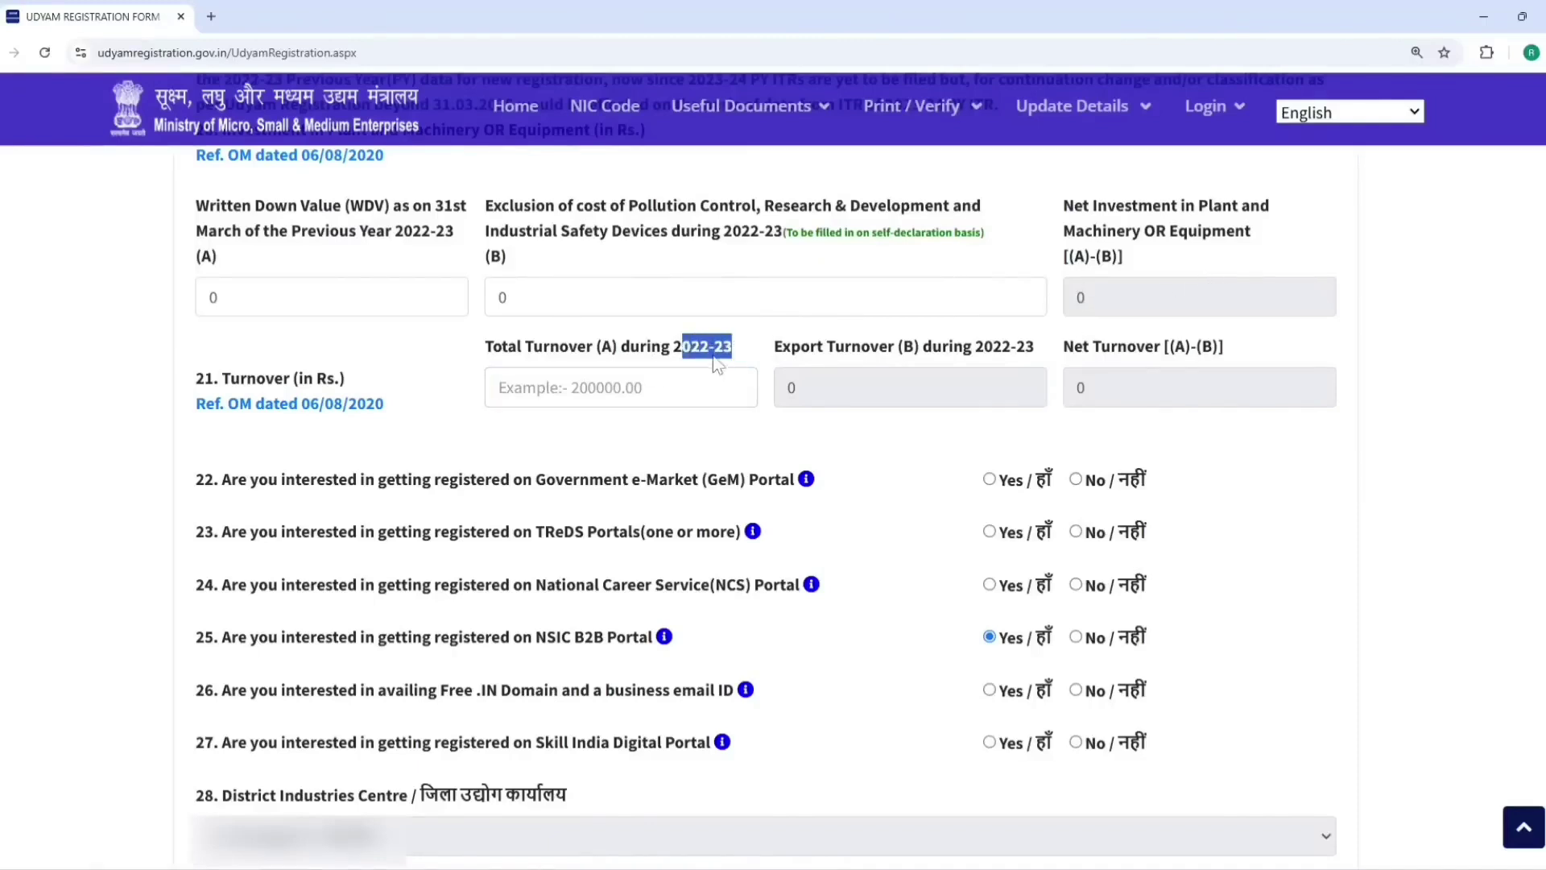
click(676, 387)
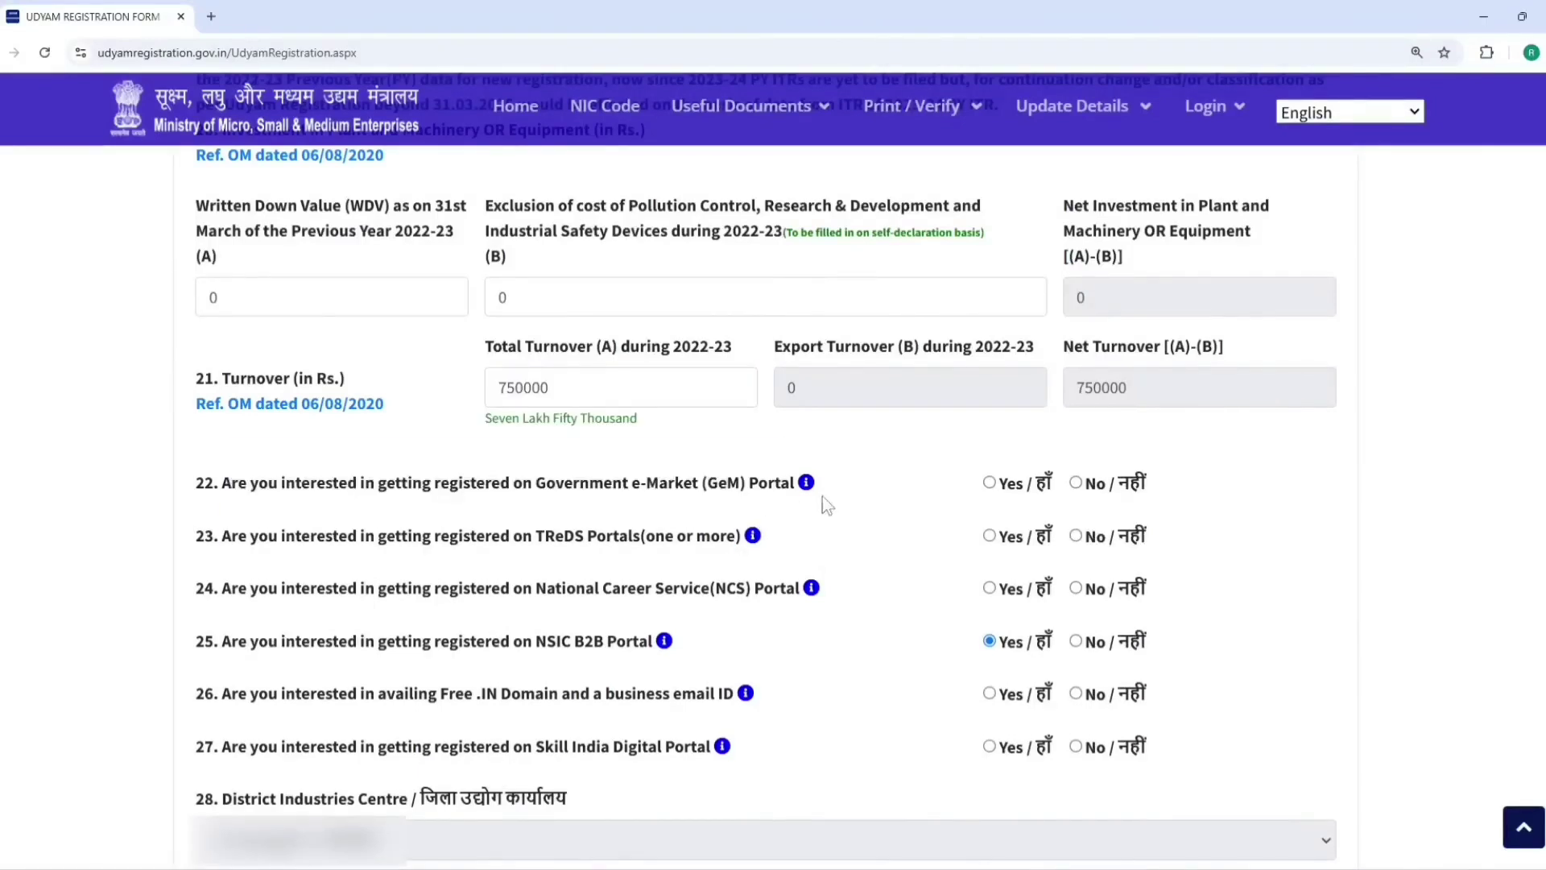
- Answer Yes to registering on the GeM, TReDS, National Career Service and Skill India Digital portals, and to the free .IN domain and business email
mouse_move(815, 485)
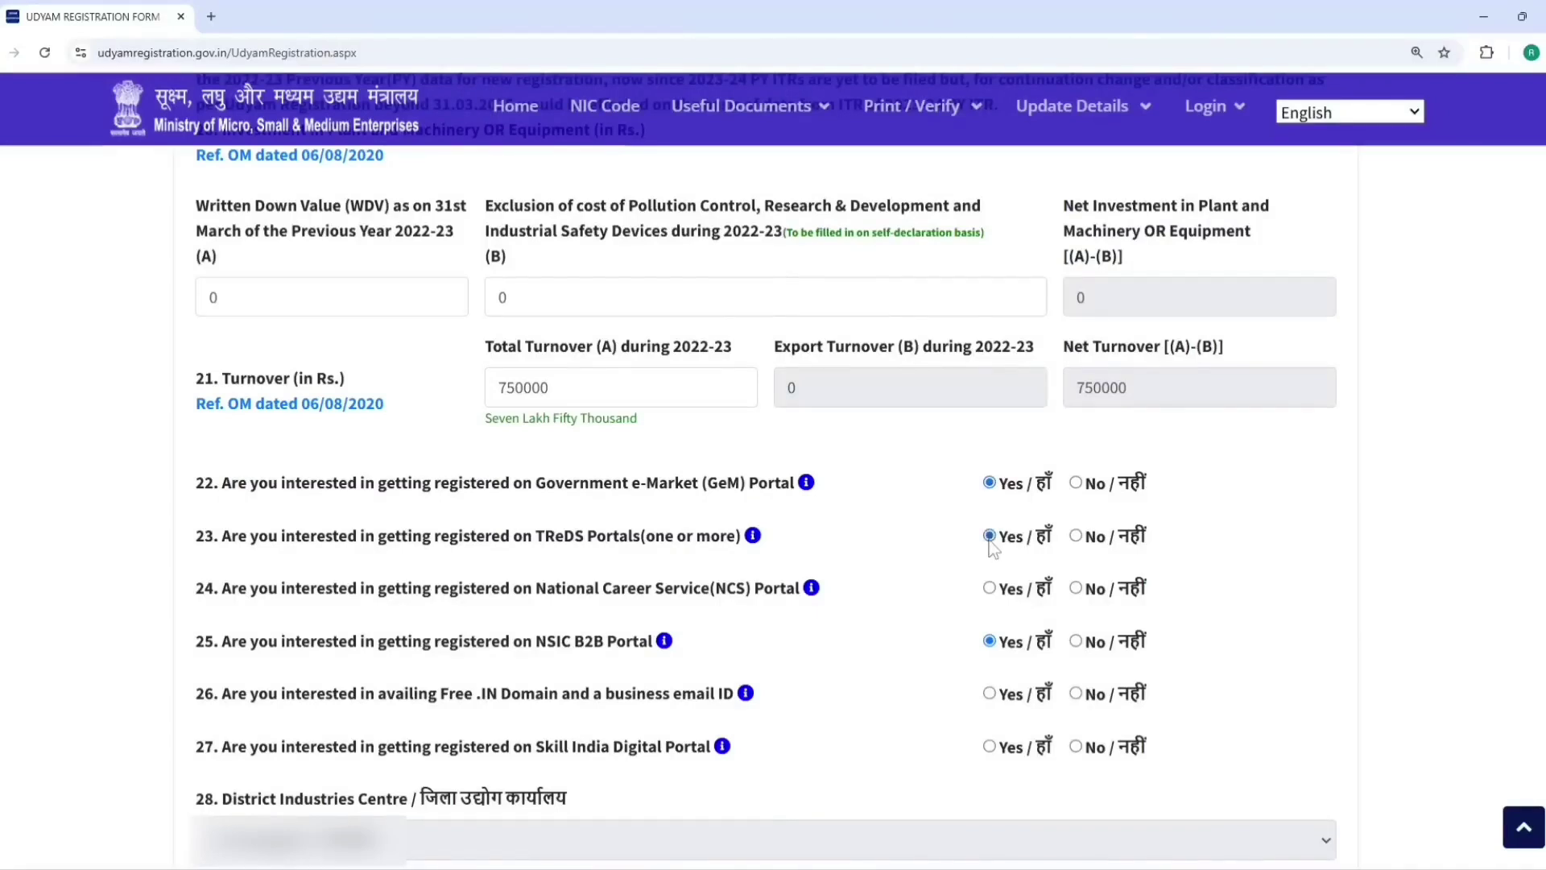
click(989, 589)
click(988, 748)
scroll(986, 548, down, 3)
scroll(986, 551, down, 1)
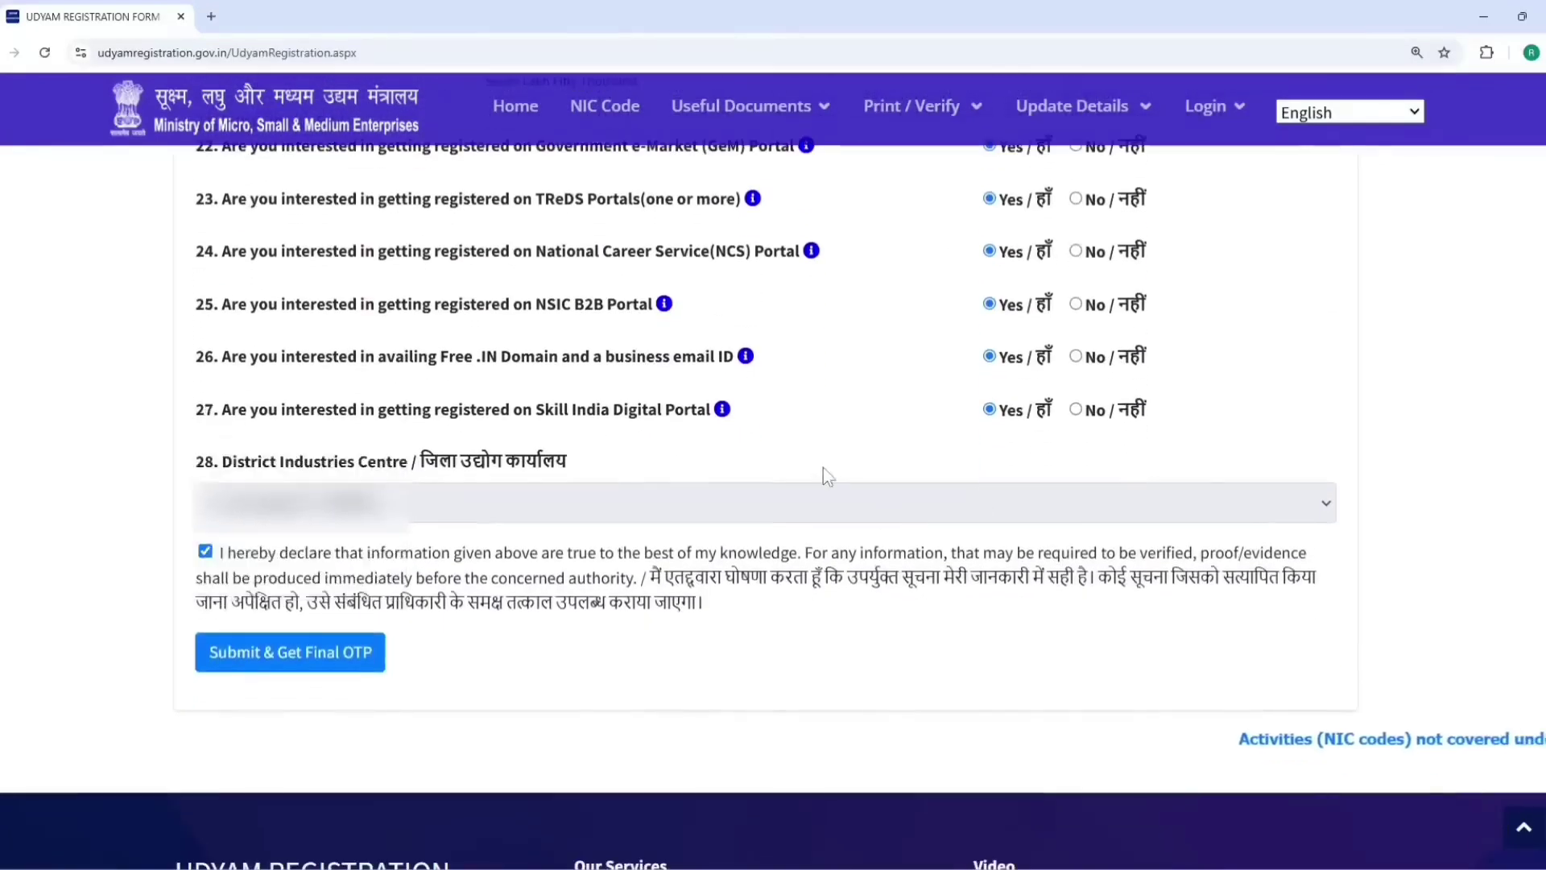
drag(422, 463, 587, 459)
click(693, 438)
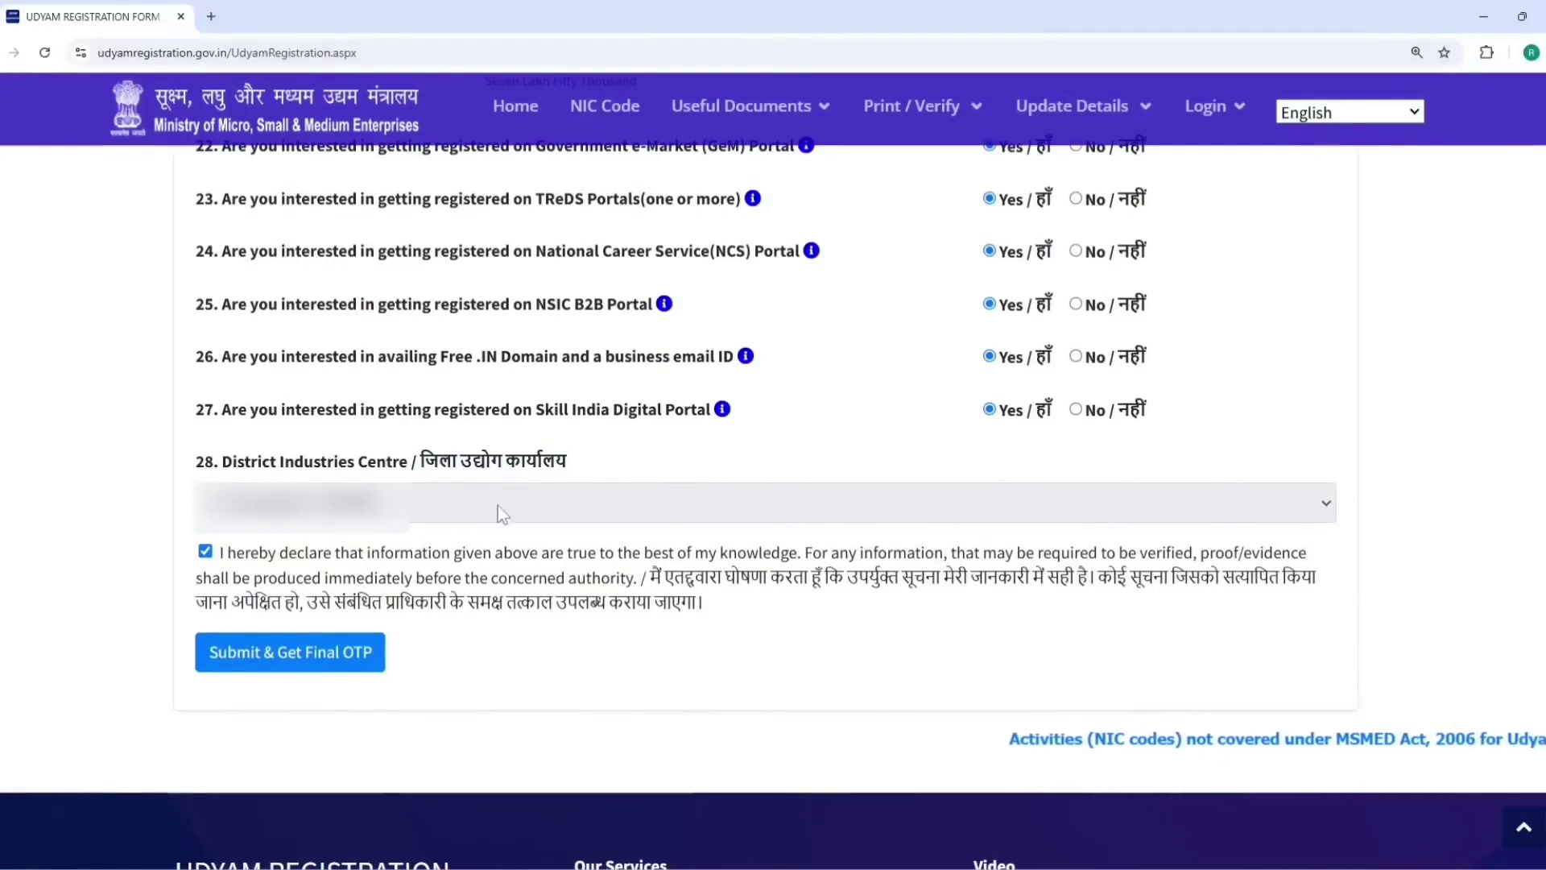
- Request the final OTP, enter the one-time password and the verification code, and submit the registration with confirmation
click(311, 662)
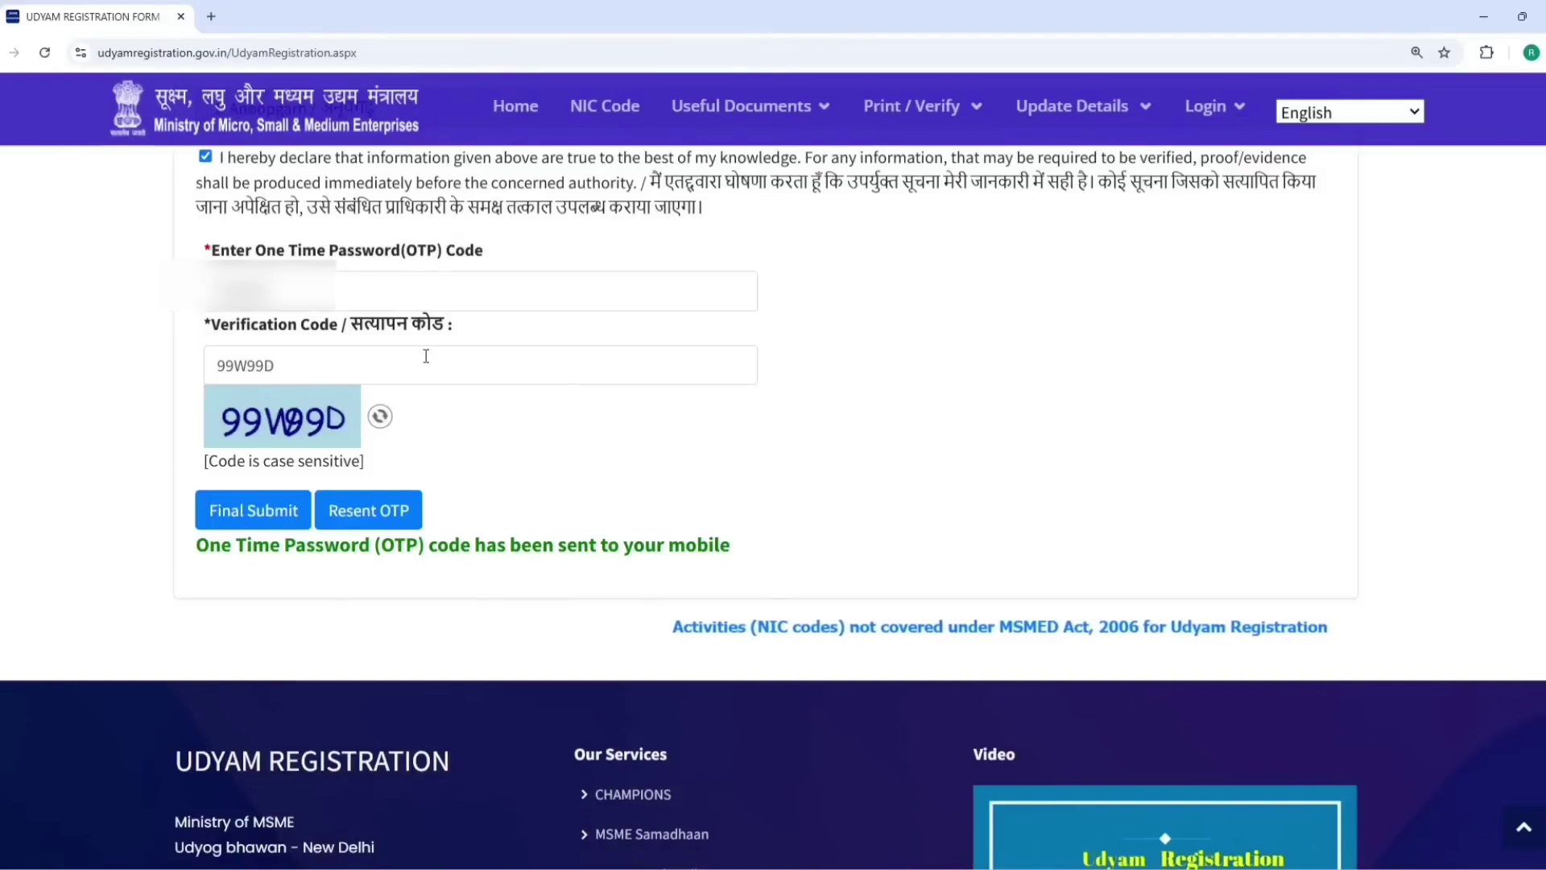
click(246, 510)
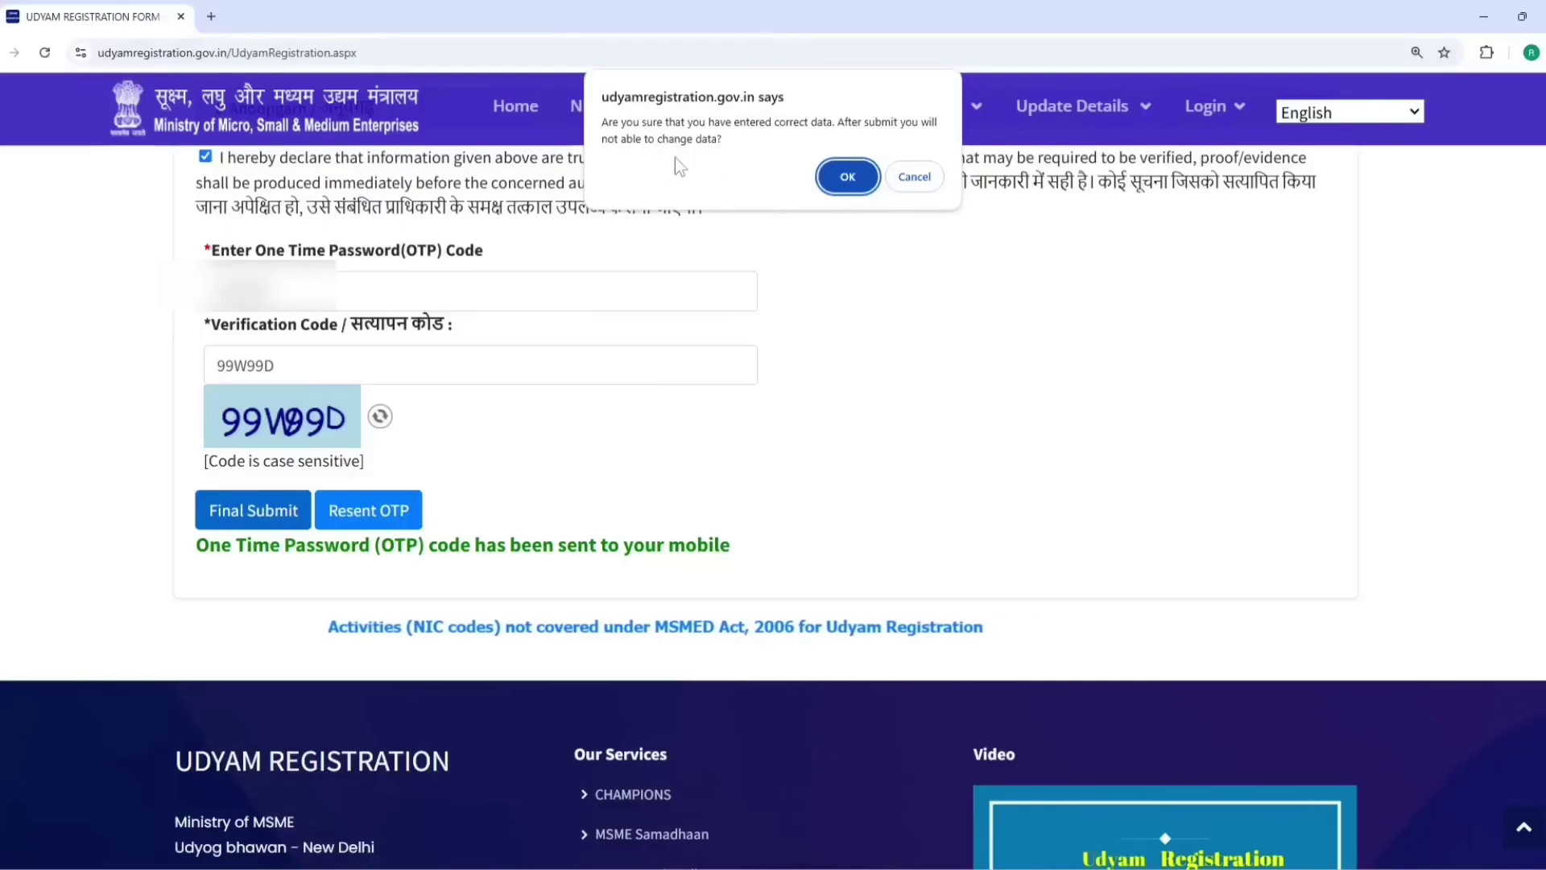
click(848, 176)
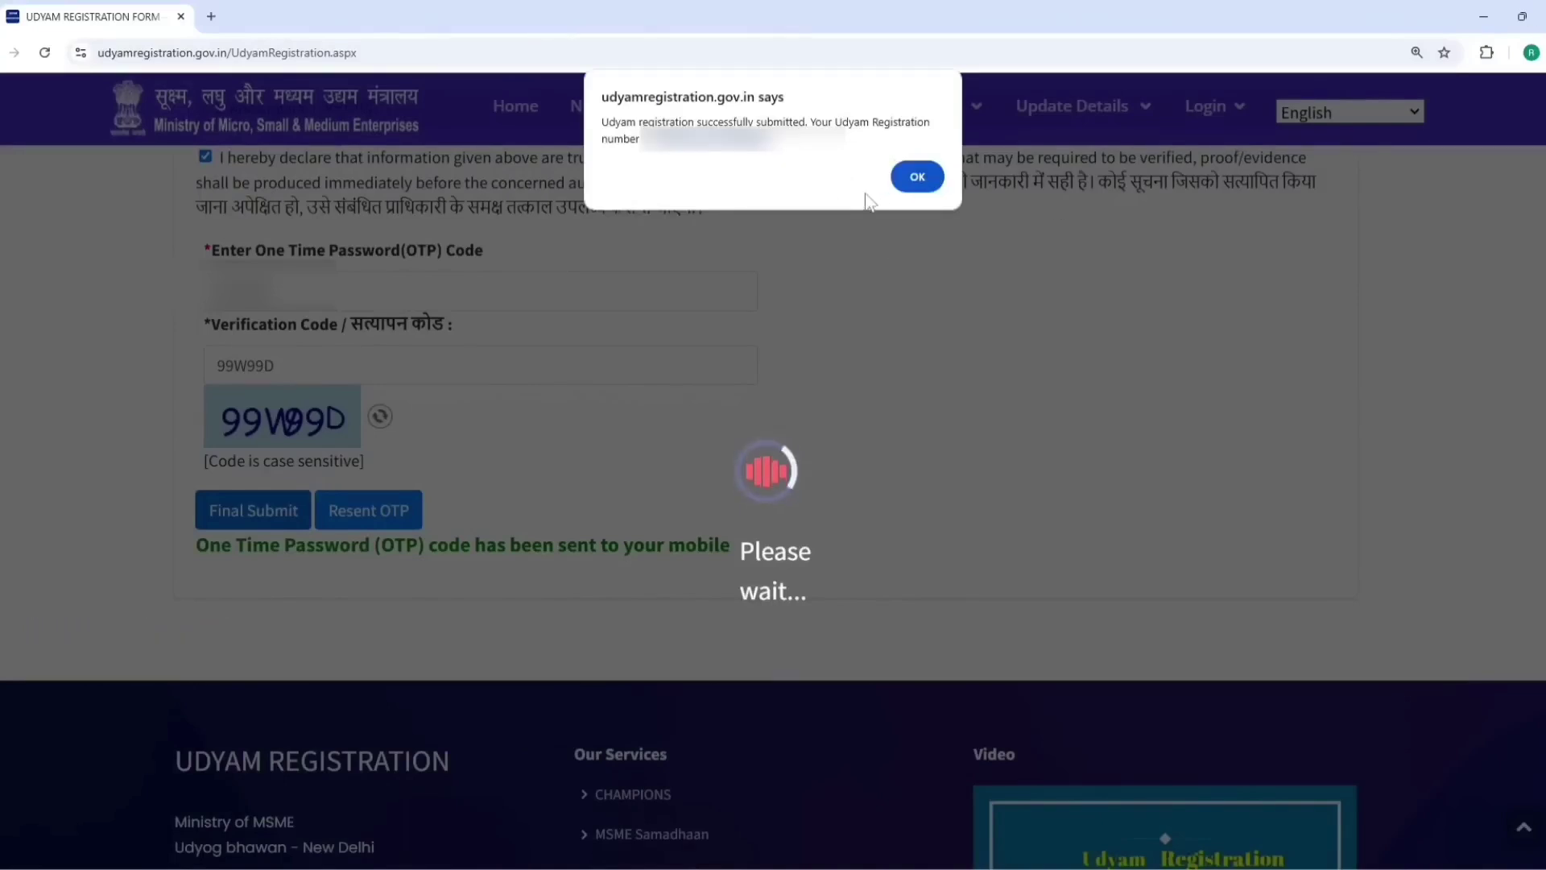
click(918, 176)
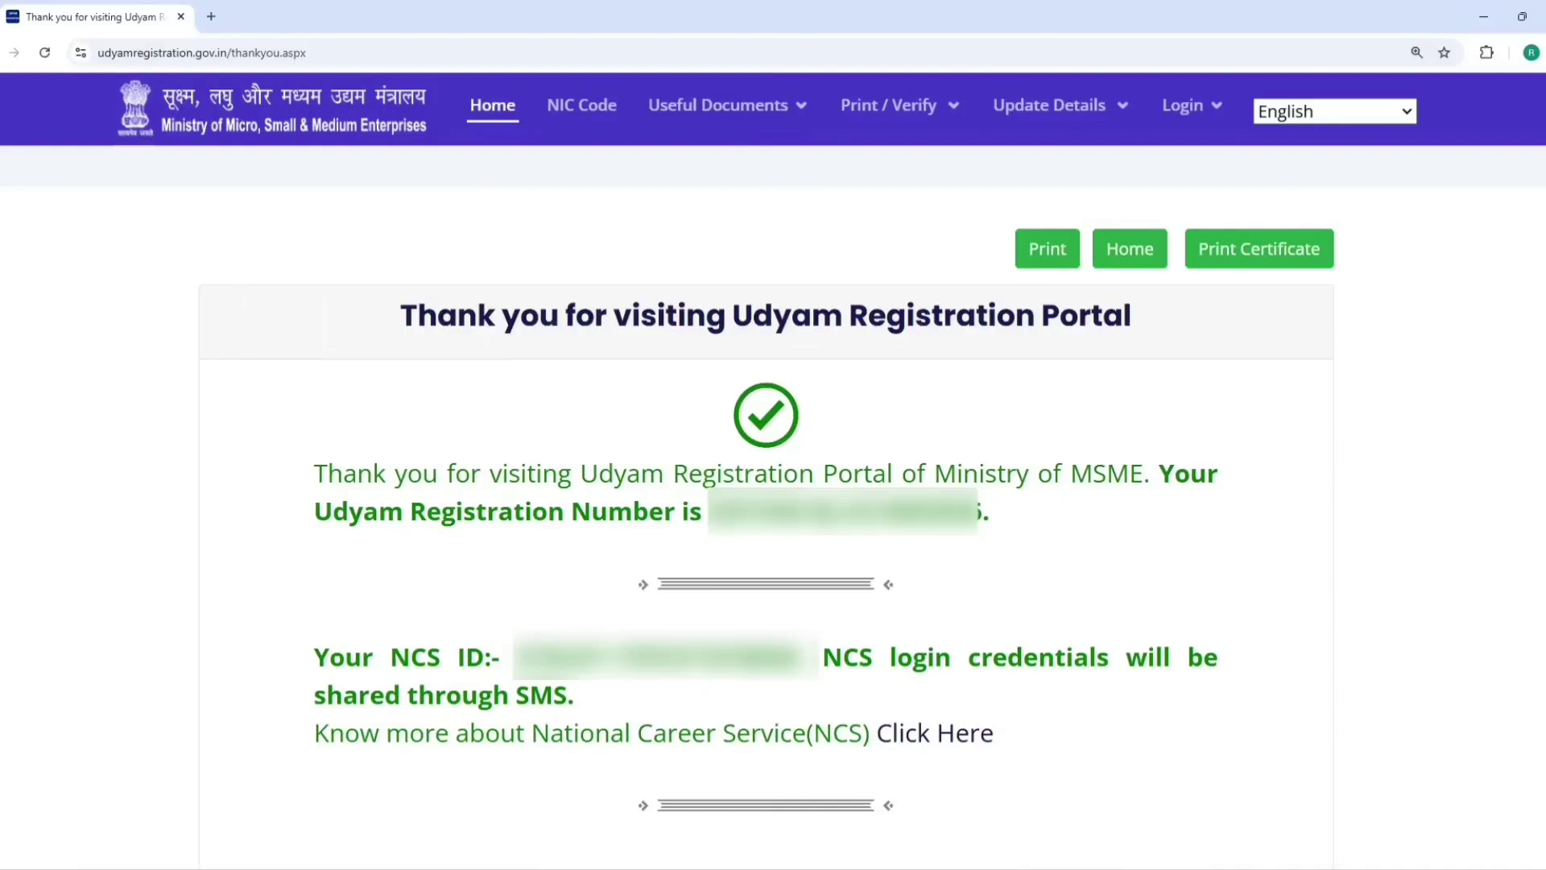
- Log in for certificate printing with the Udyam registration number, the registered mobile number and the one-time password requested on mobile
drag(709, 512, 981, 511)
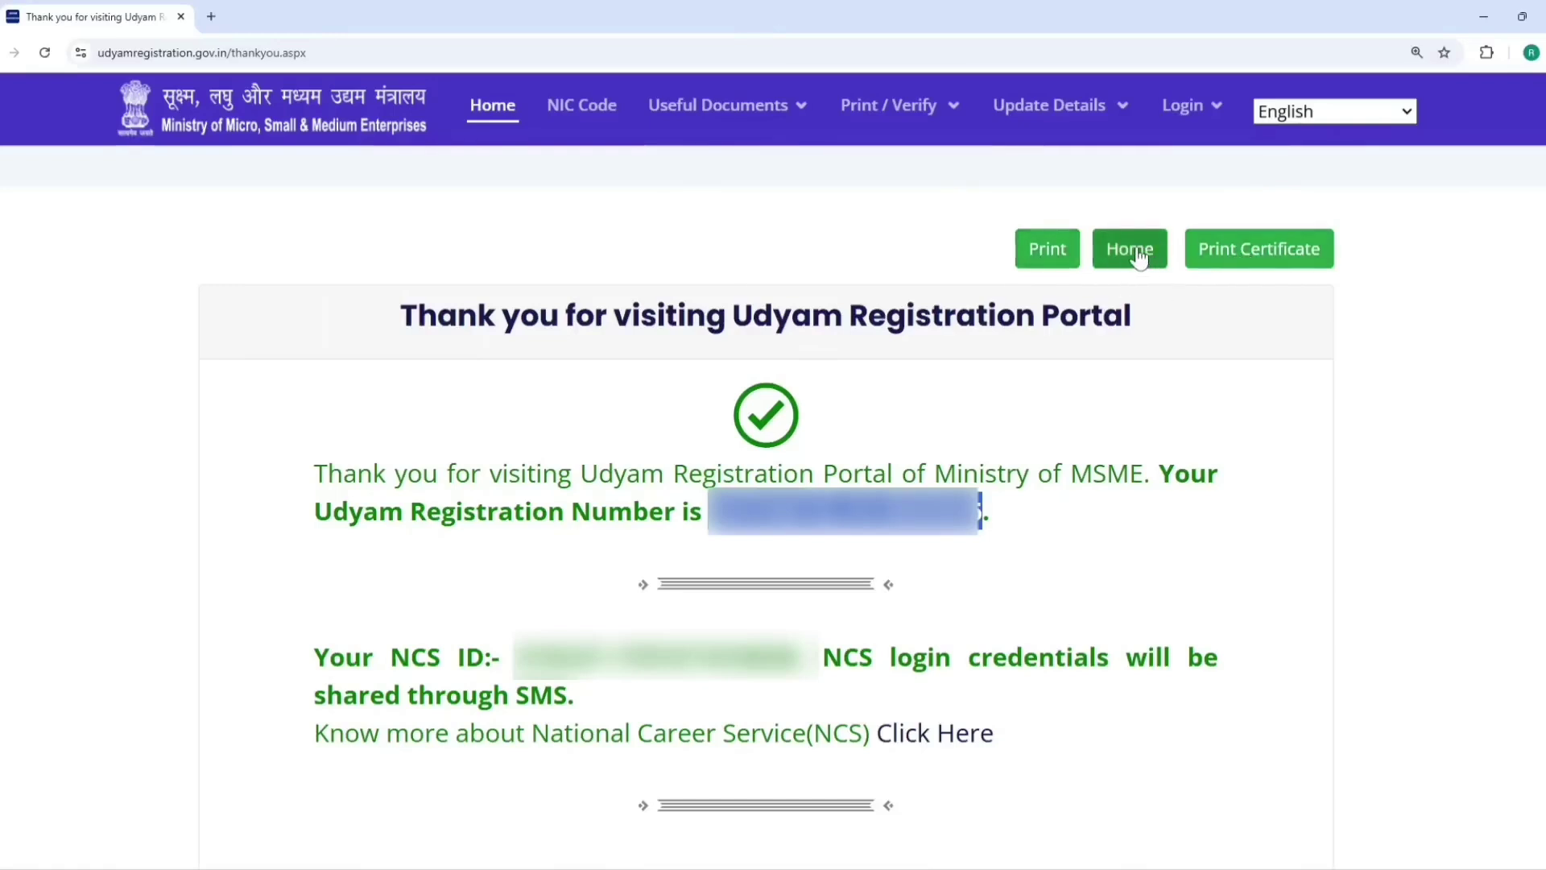
click(1237, 254)
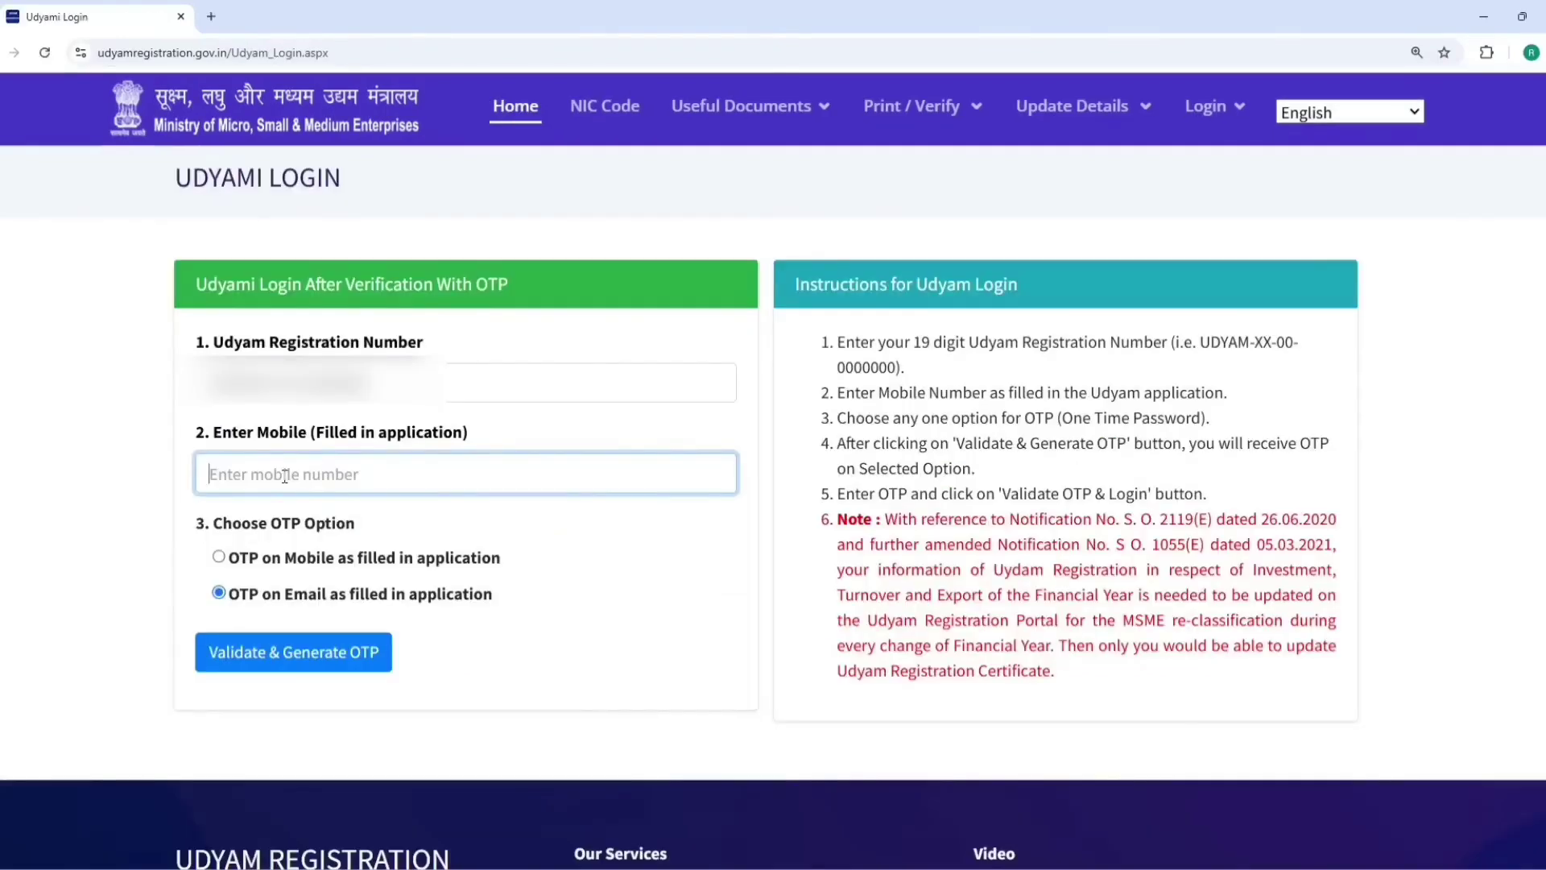
click(219, 556)
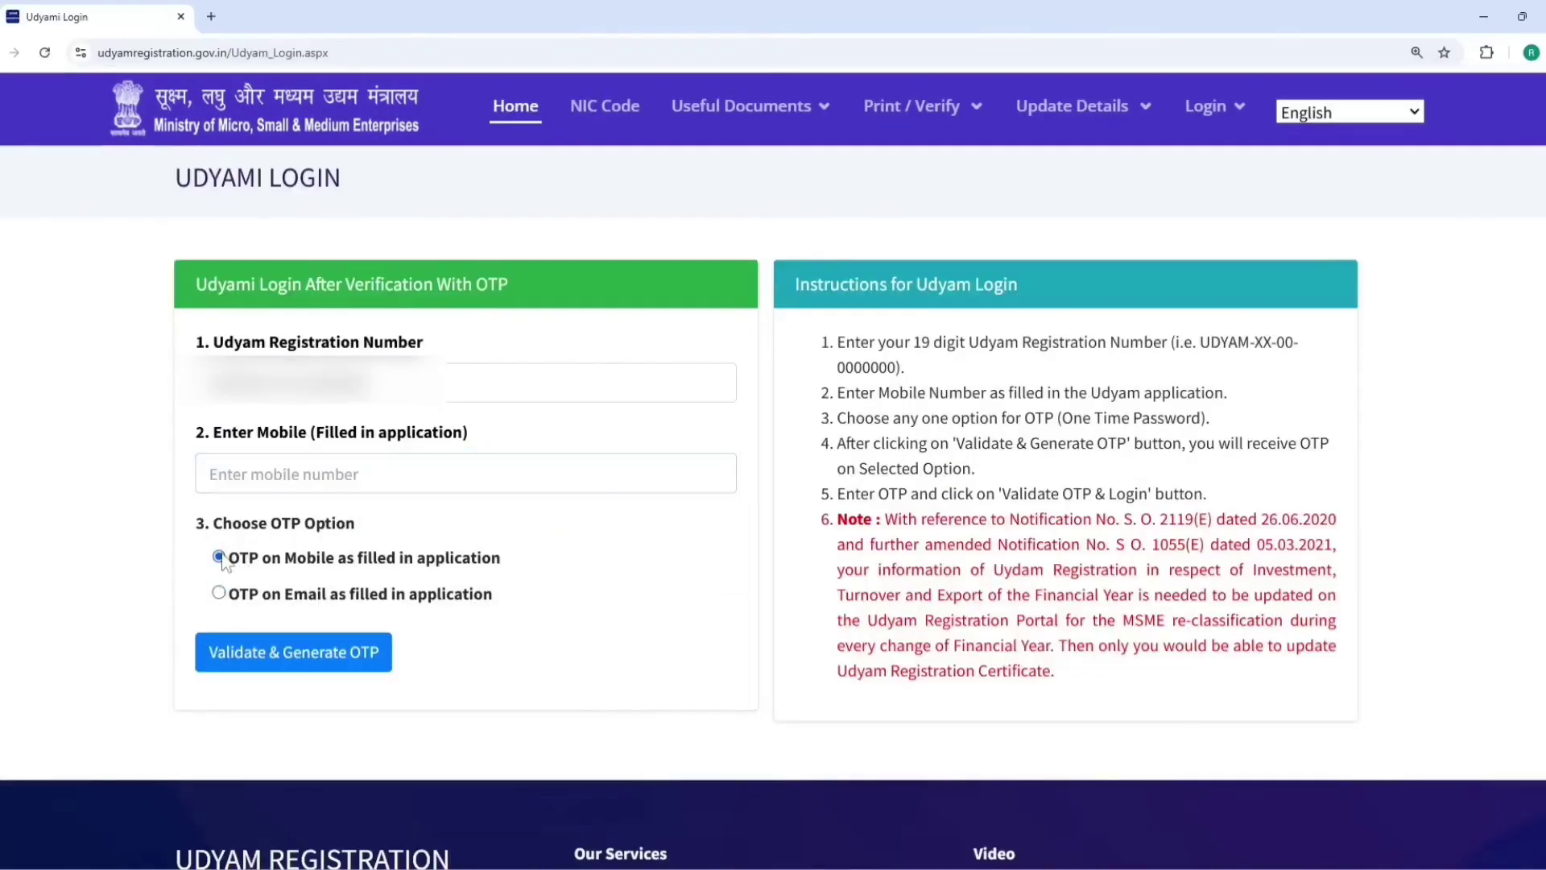
click(252, 481)
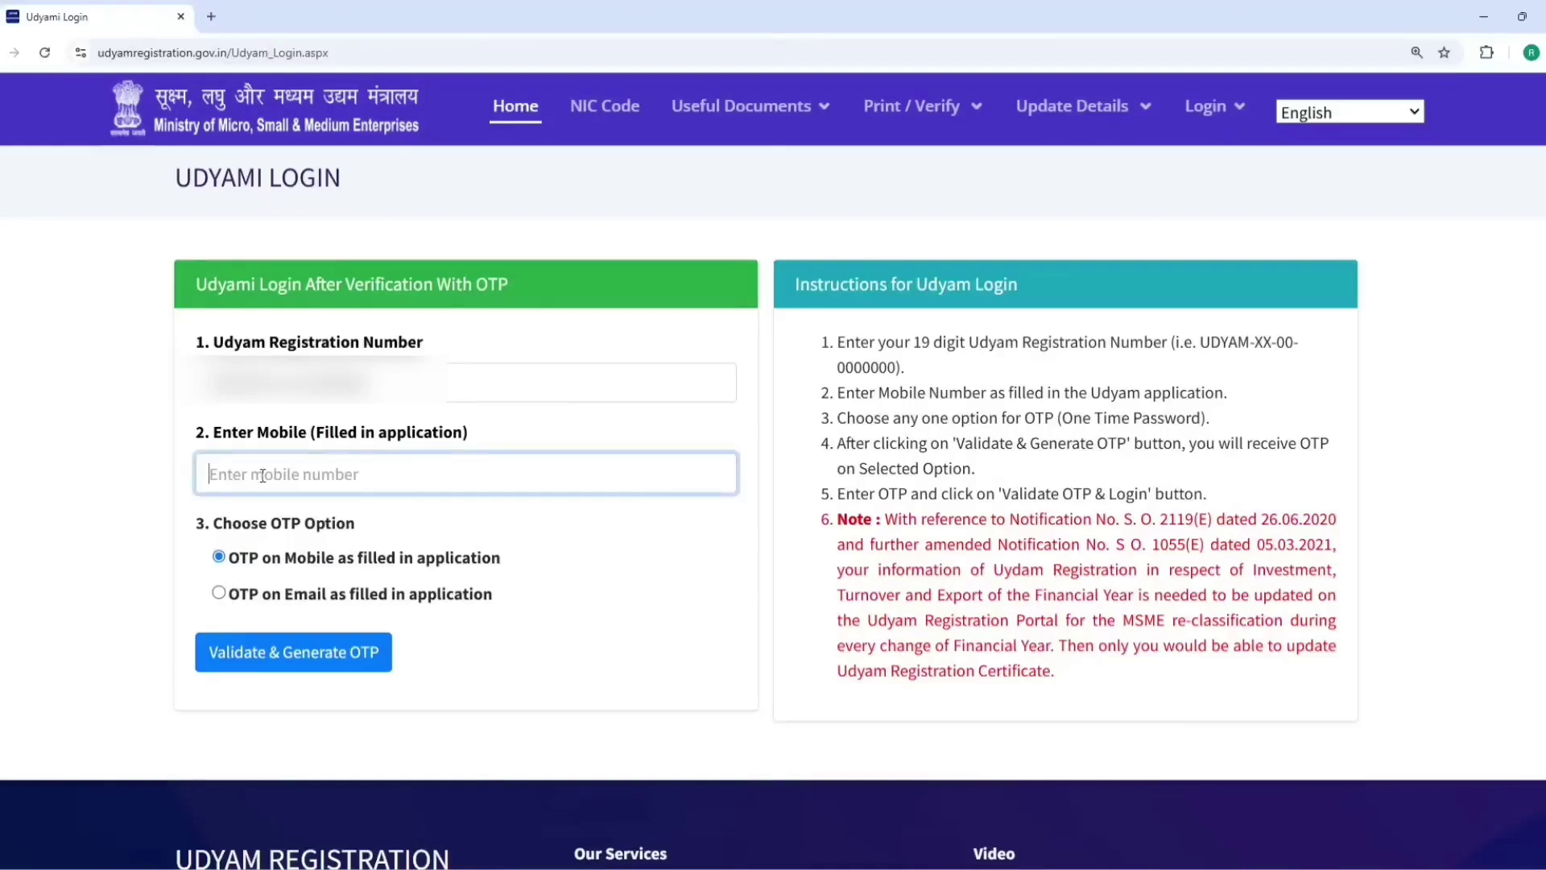
click(300, 667)
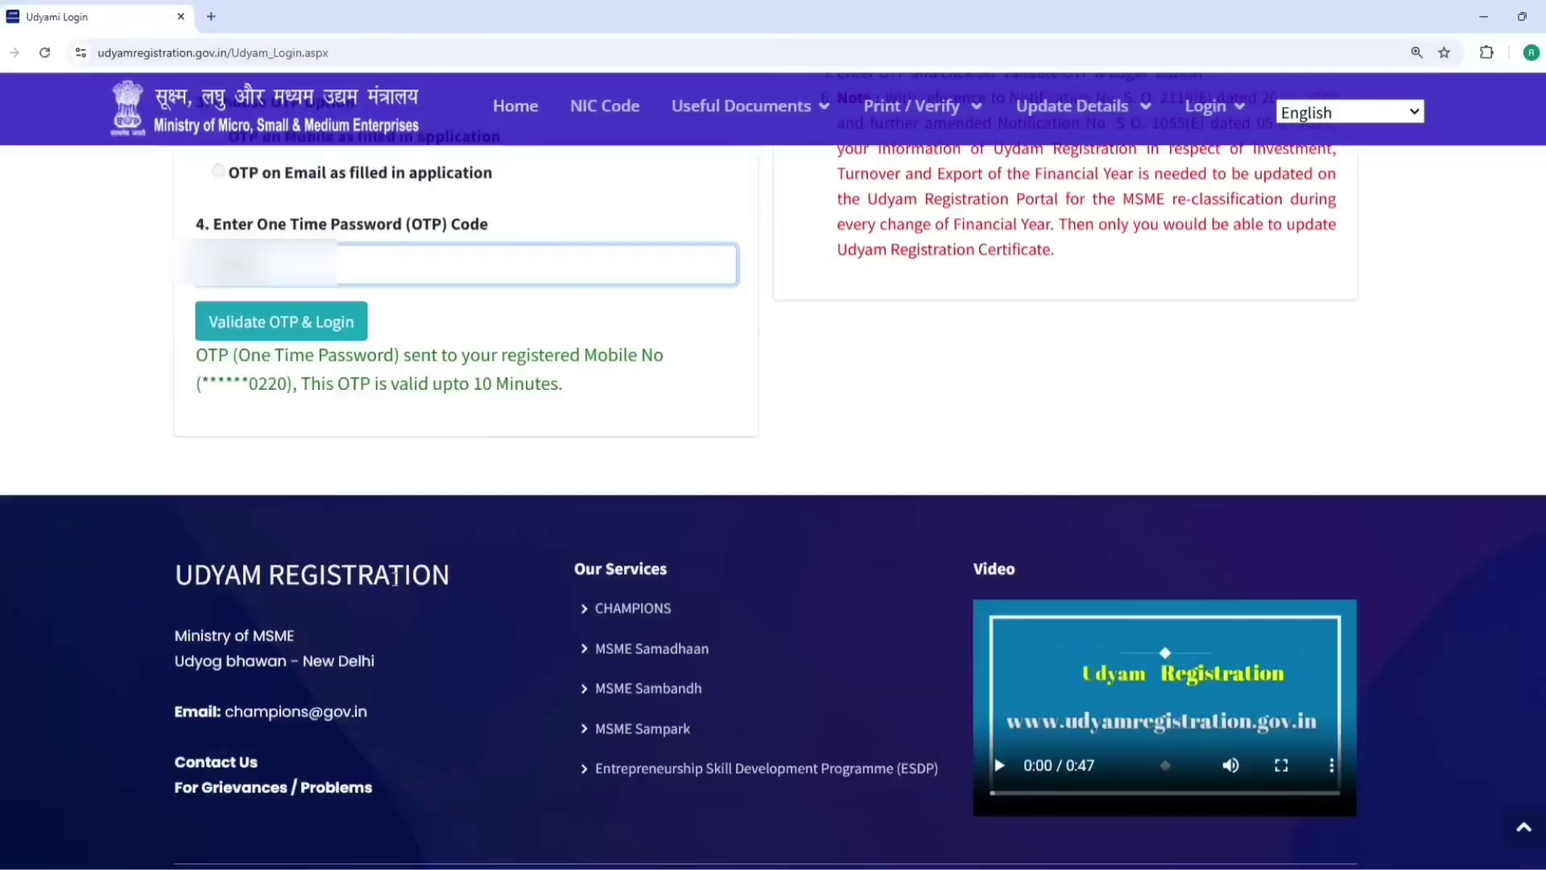
click(282, 324)
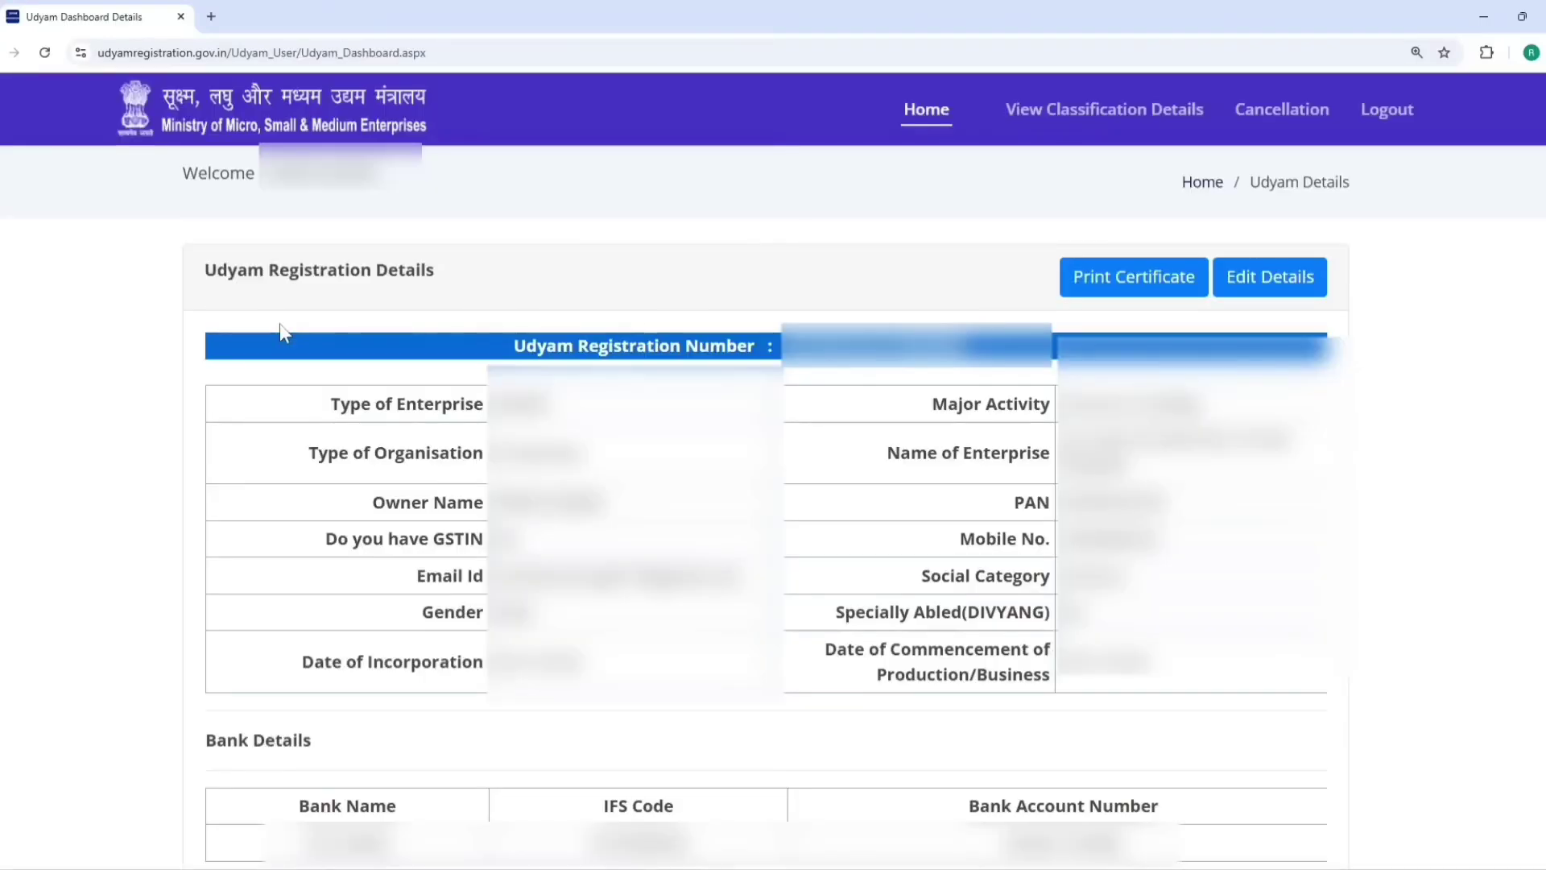
- Open the Udyam registration certificate for printing and print it with the annexure
click(1146, 291)
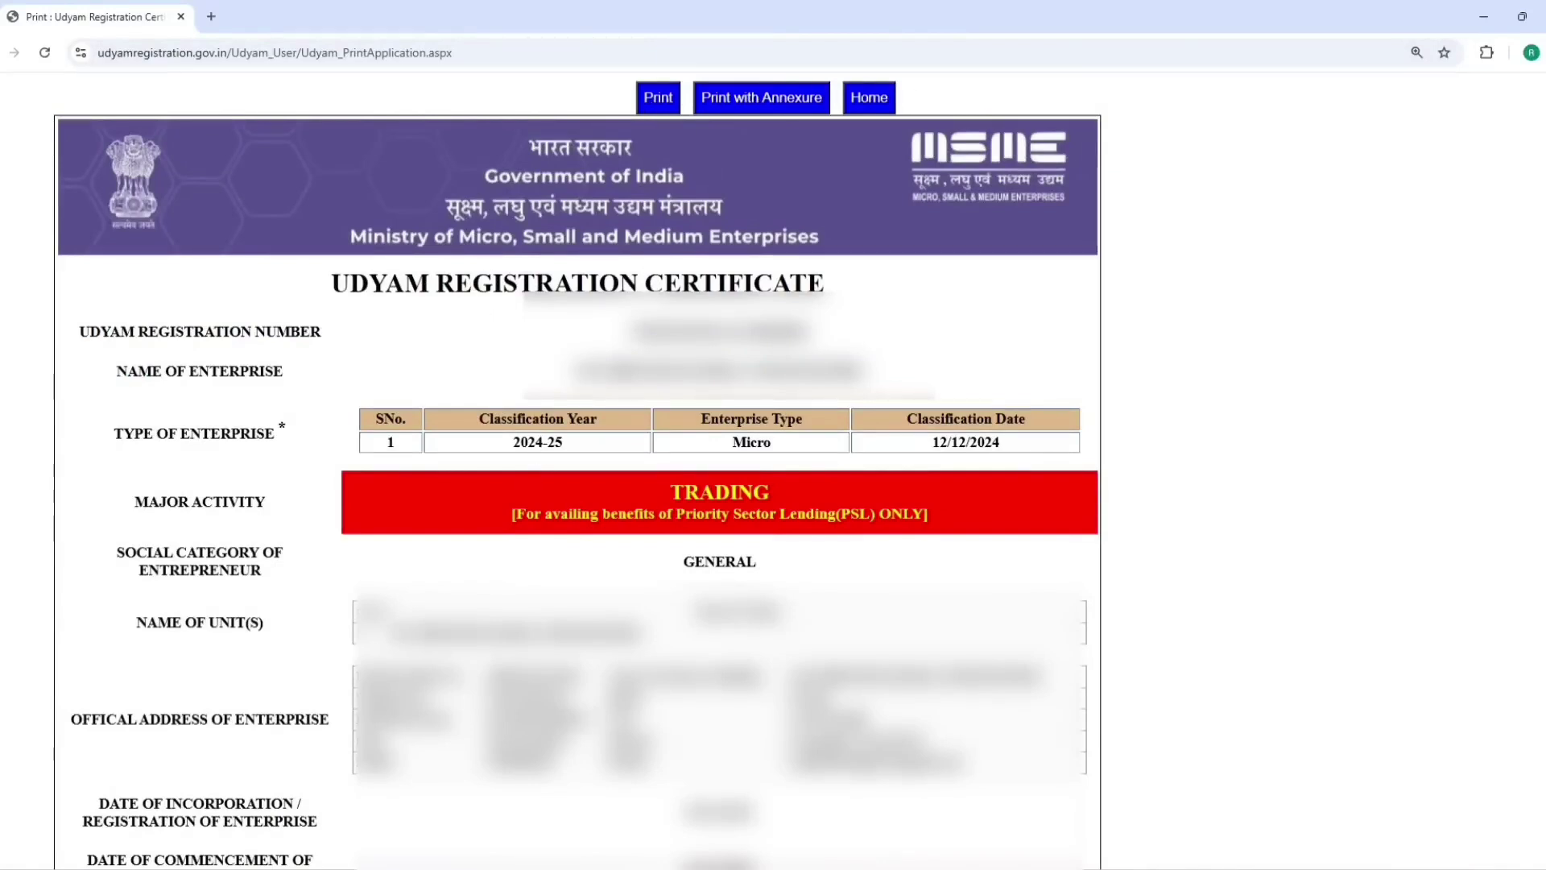
click(745, 105)
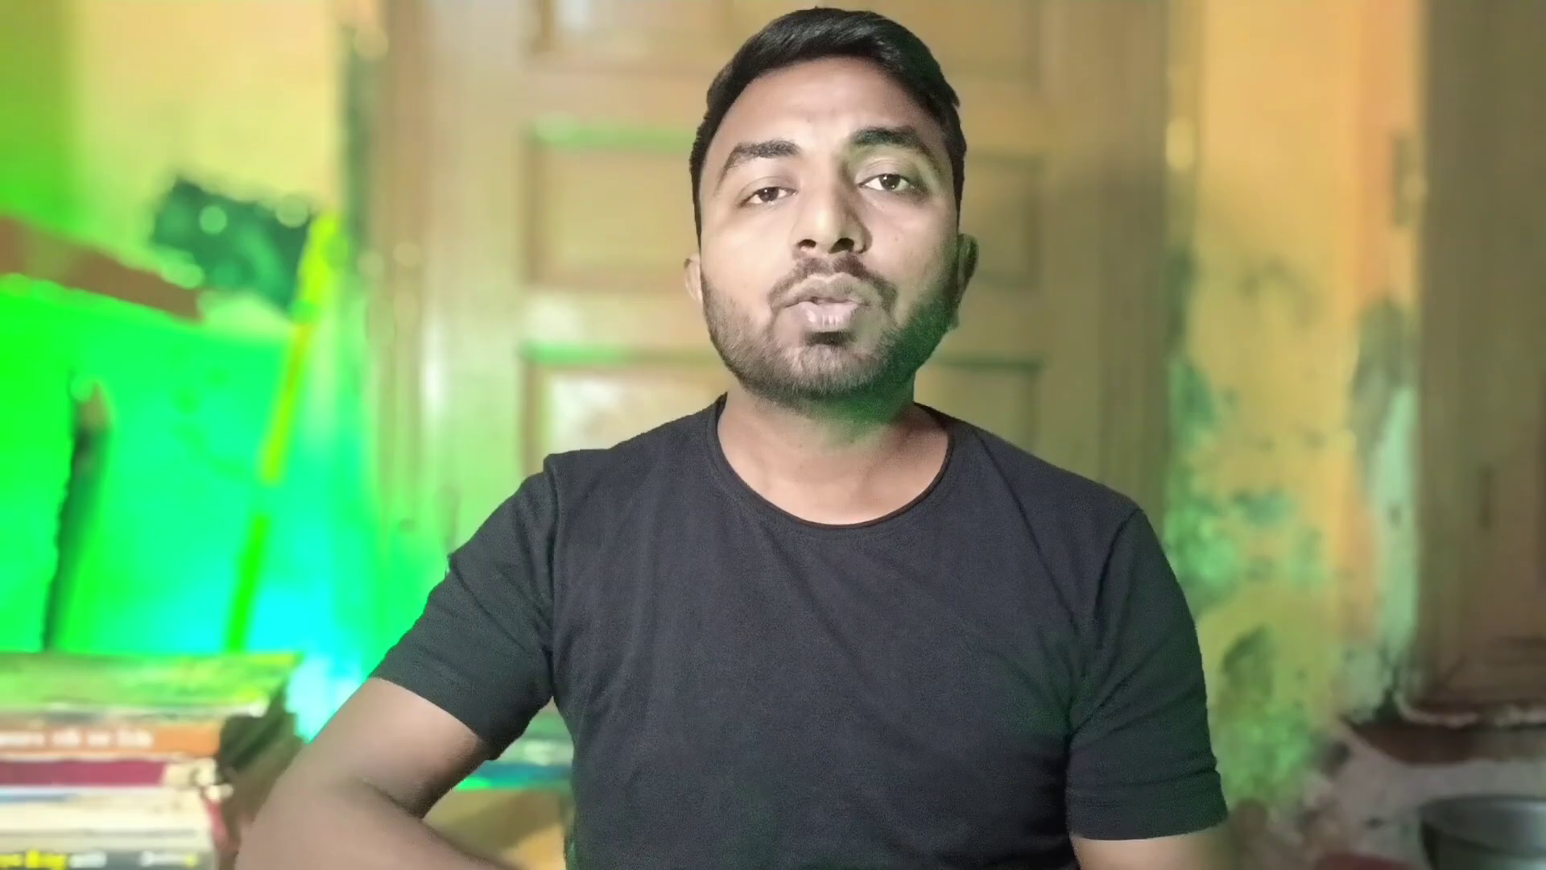